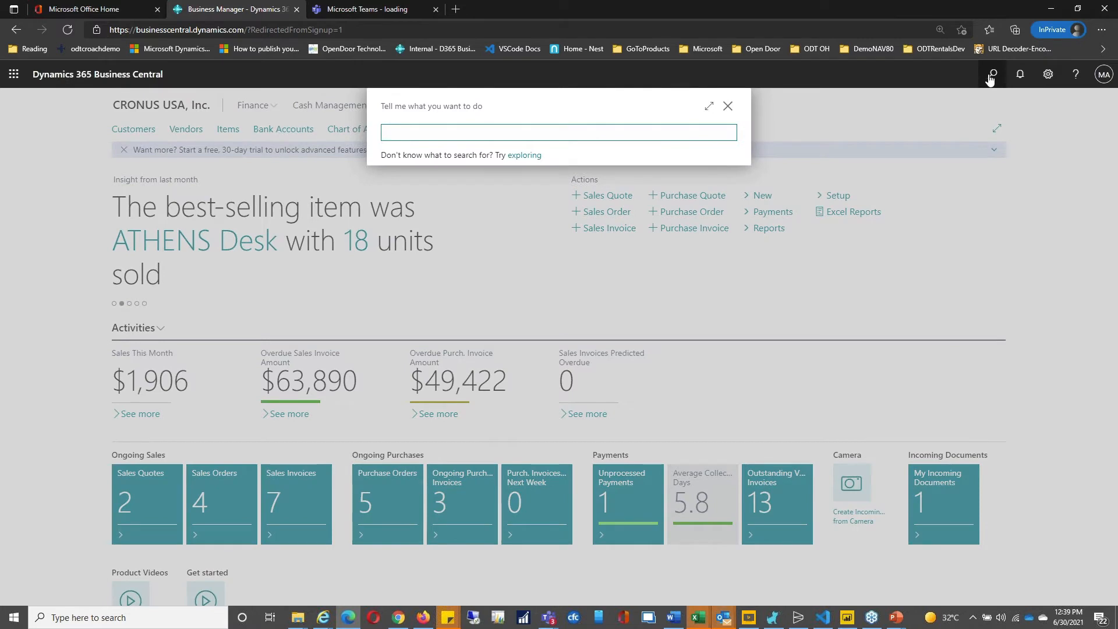
Step: Search Tell me for 'word temp' and open the empty Word Templates page
text(rd me)
key(BackSpace)
key(BackSpace)
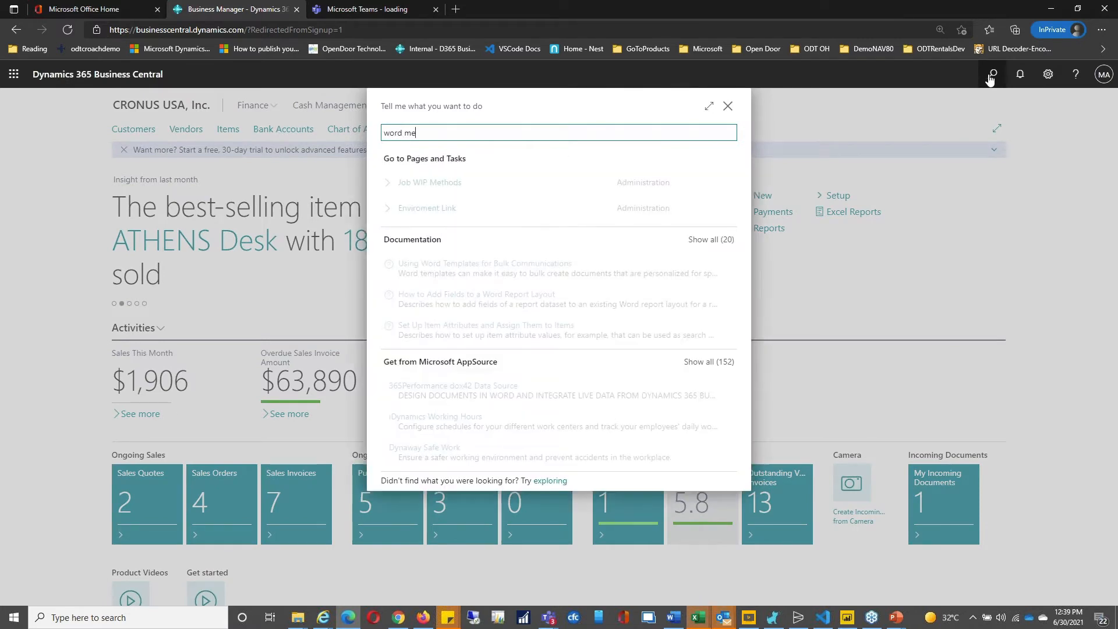
text(temp)
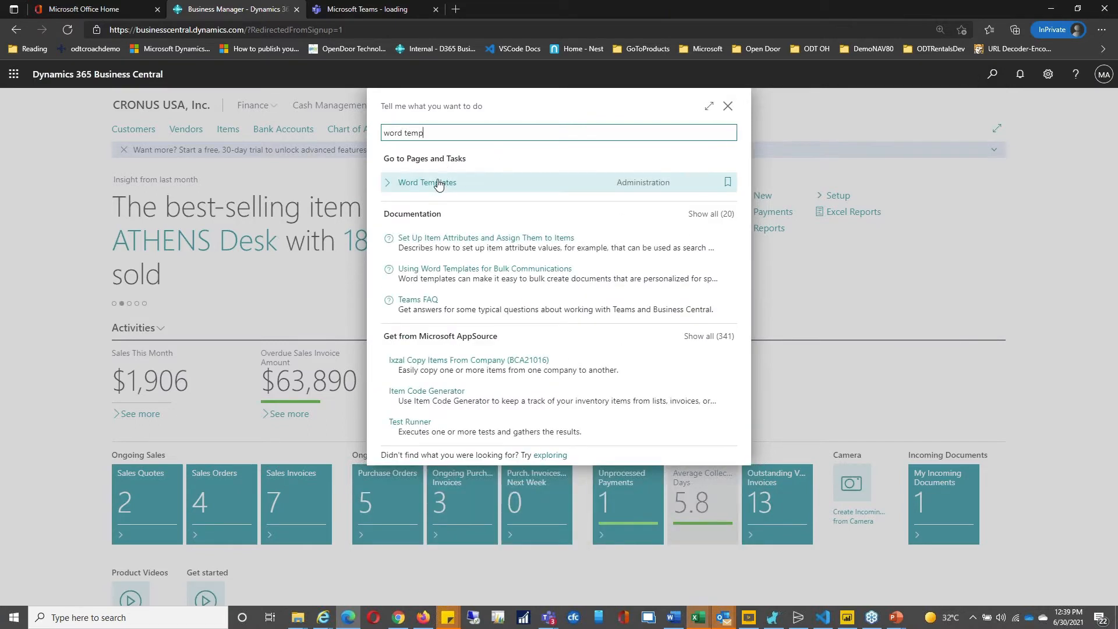
click(439, 184)
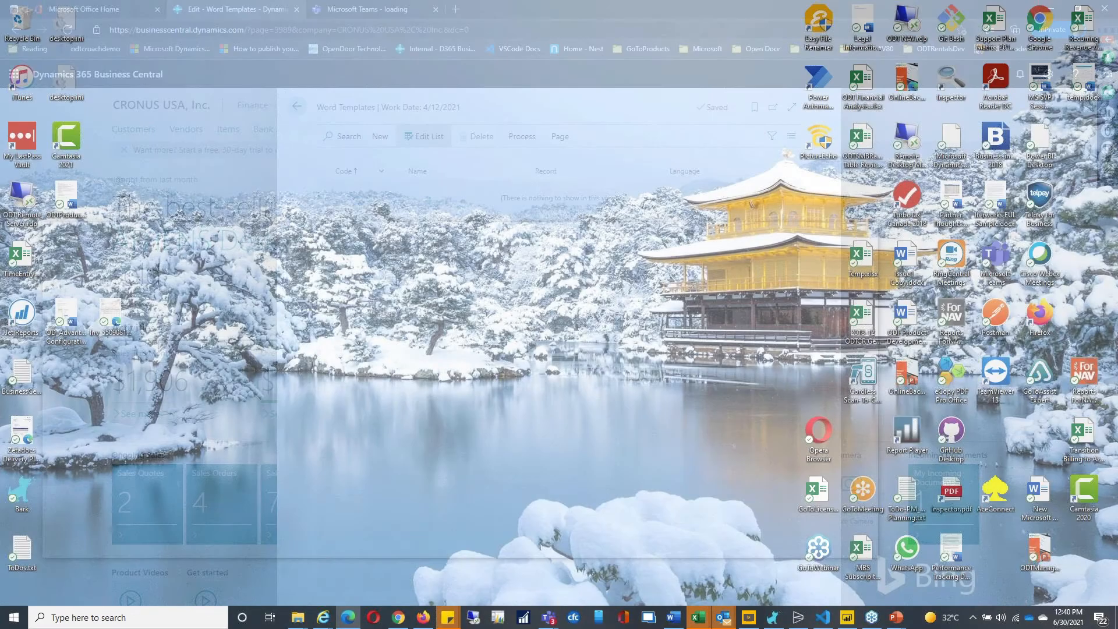
Step: Create a new Word template with the Customer entity (18) as its data source and advance to the download step
click(673, 564)
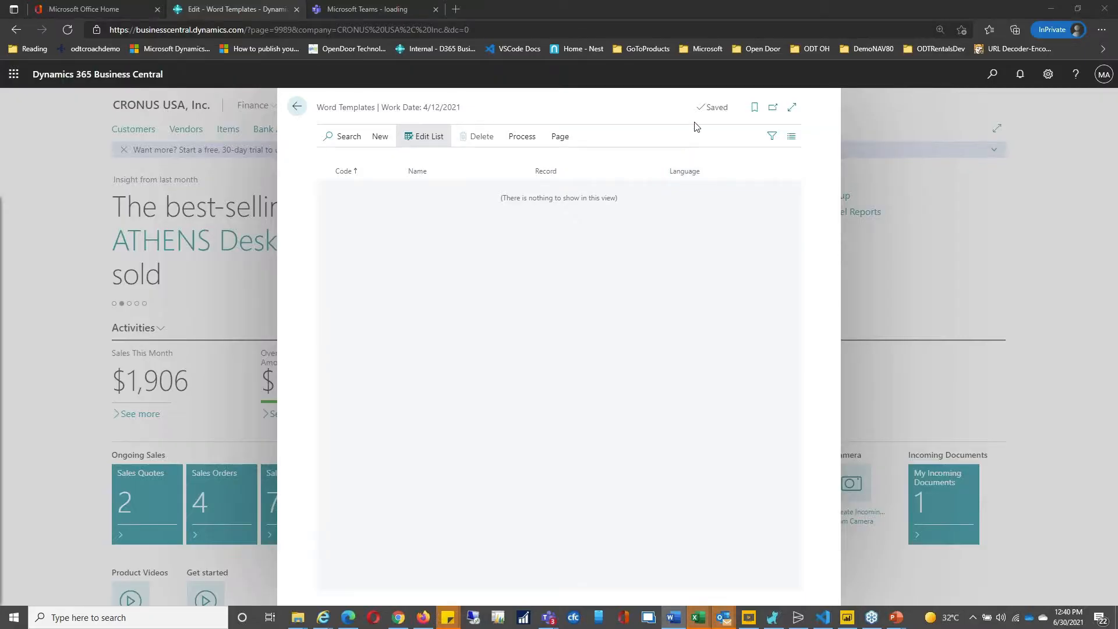
click(380, 138)
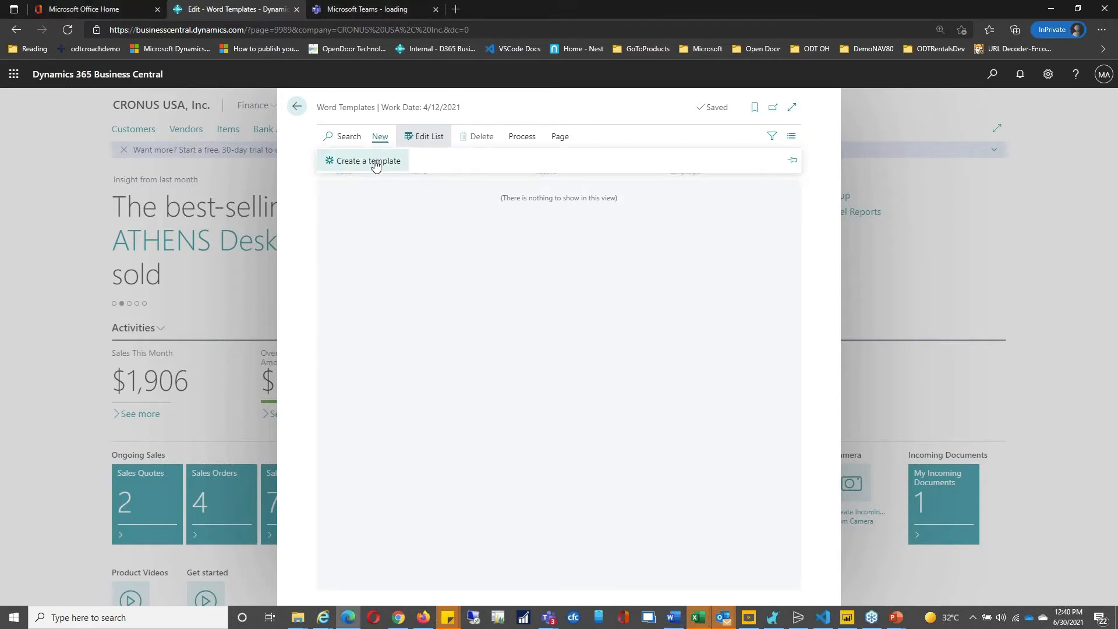
click(375, 162)
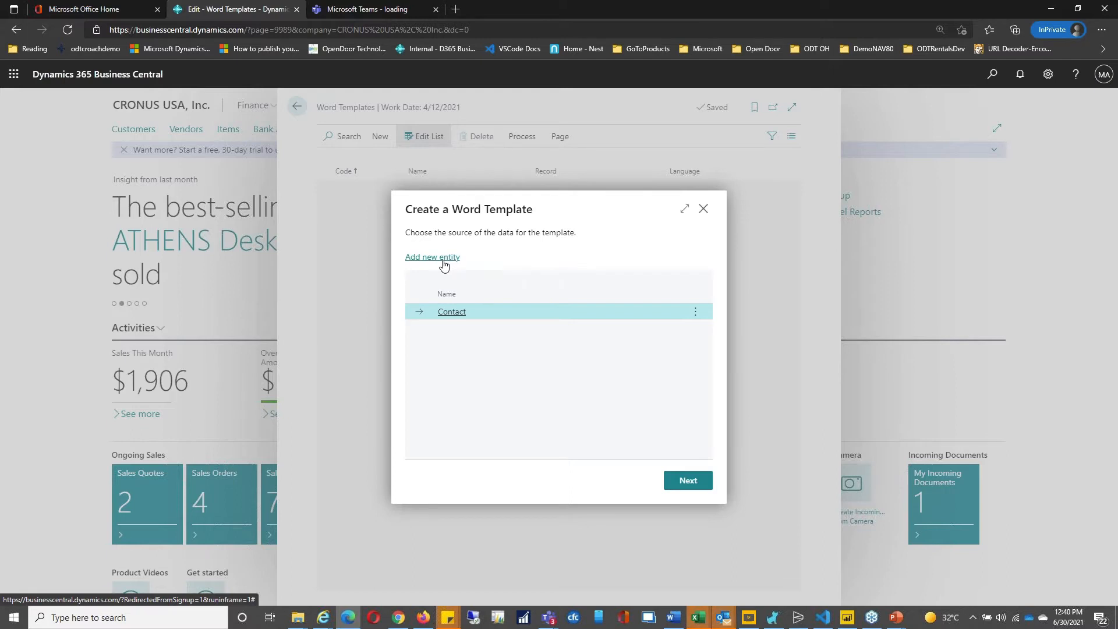
click(444, 259)
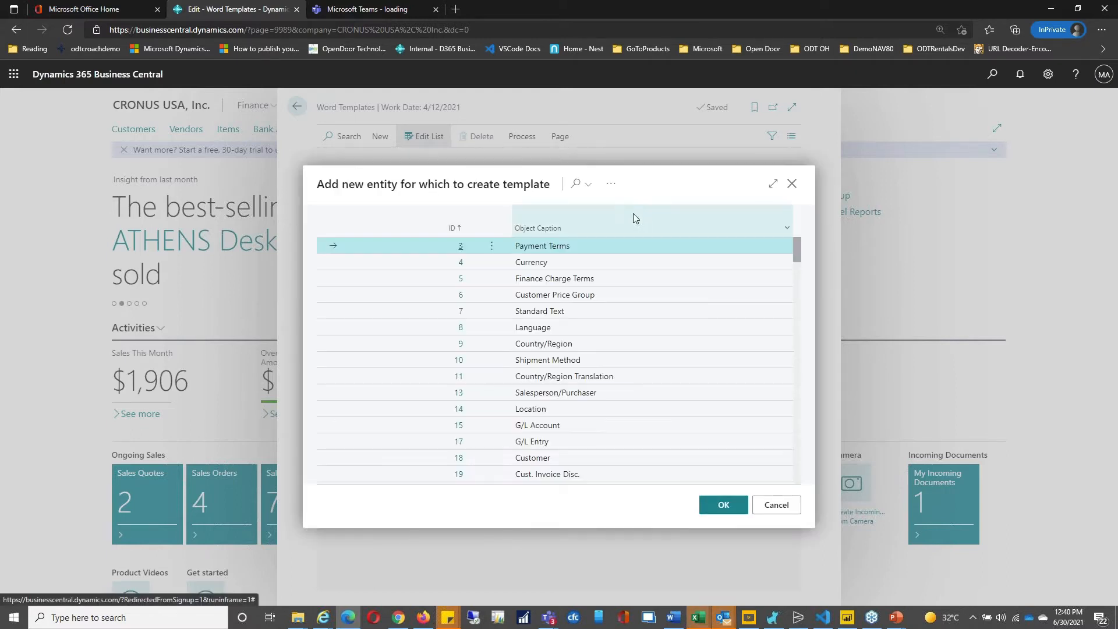
click(576, 183)
text(customer)
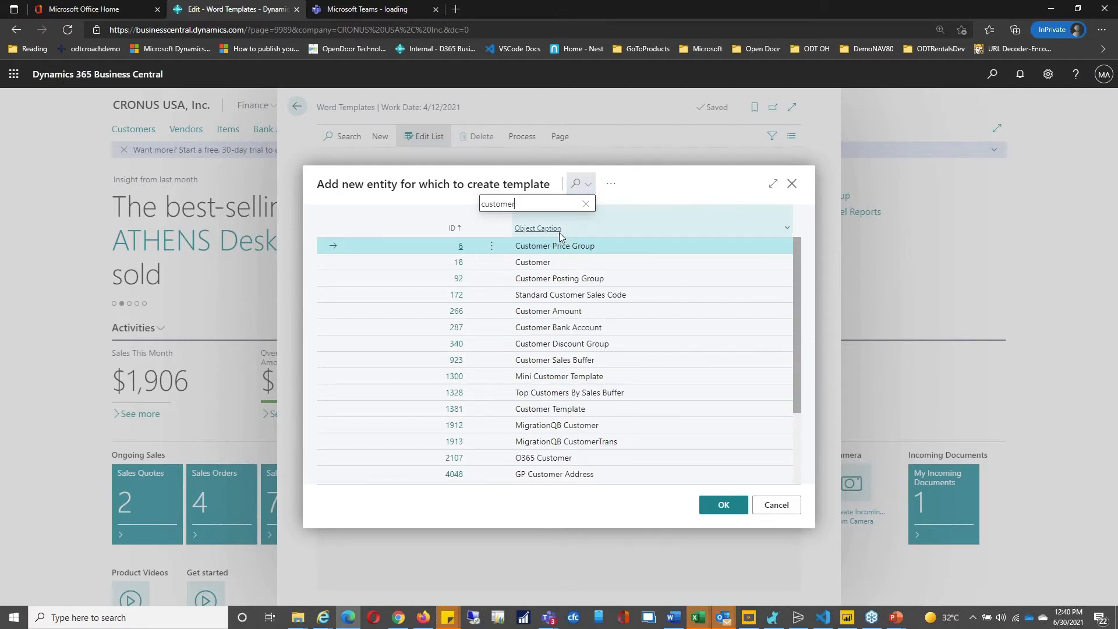
click(462, 266)
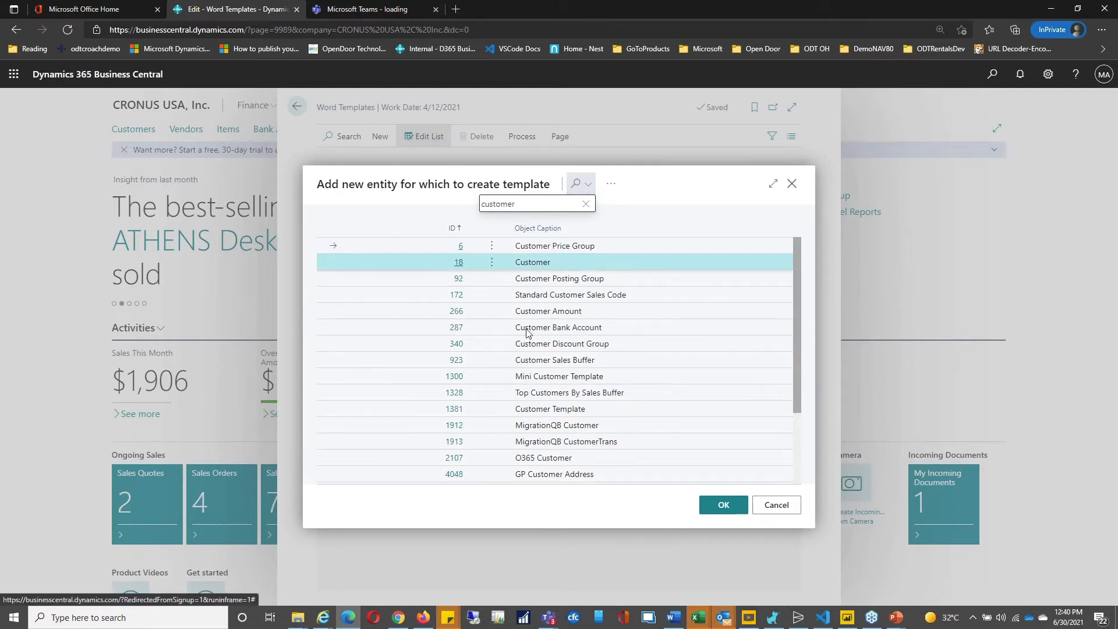
key(Return)
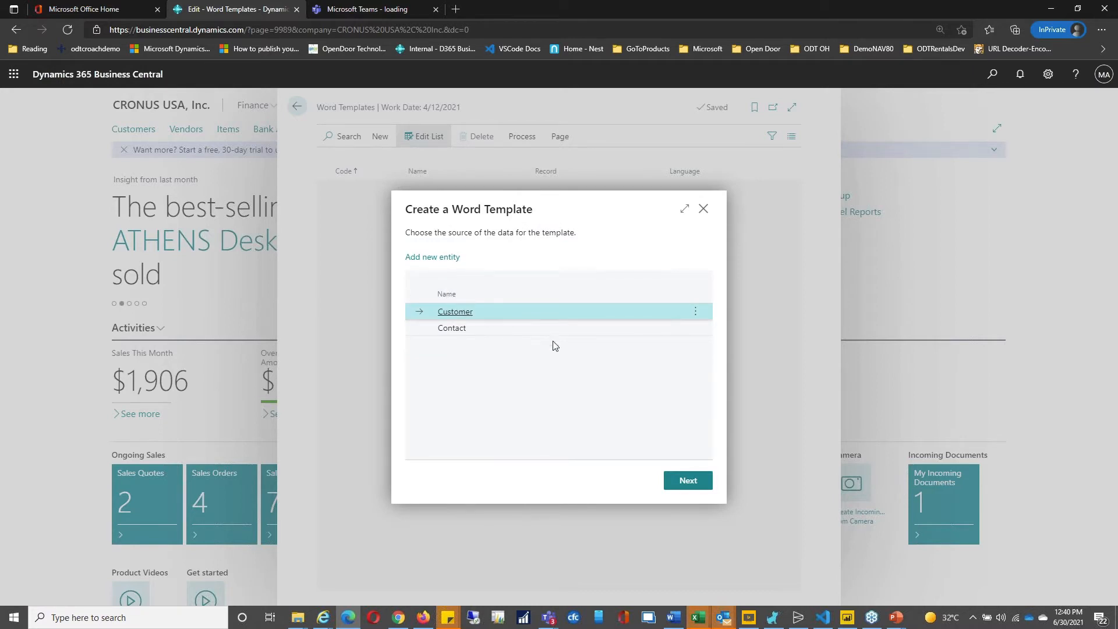
click(689, 482)
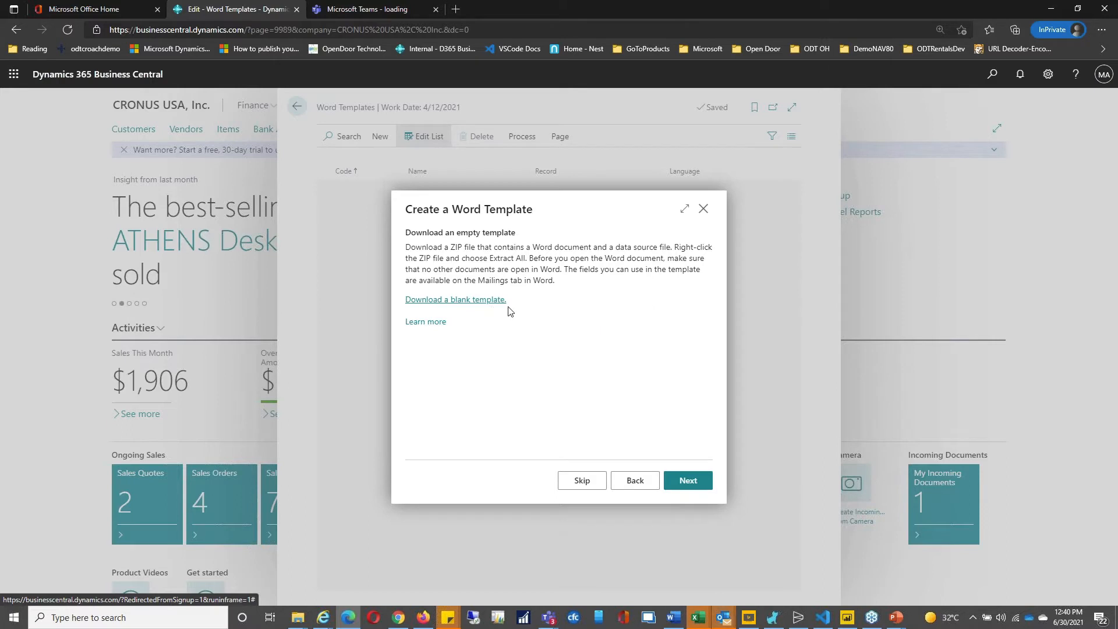
Step: Download the blank Customer template as Customer_Template (1).zip
click(697, 483)
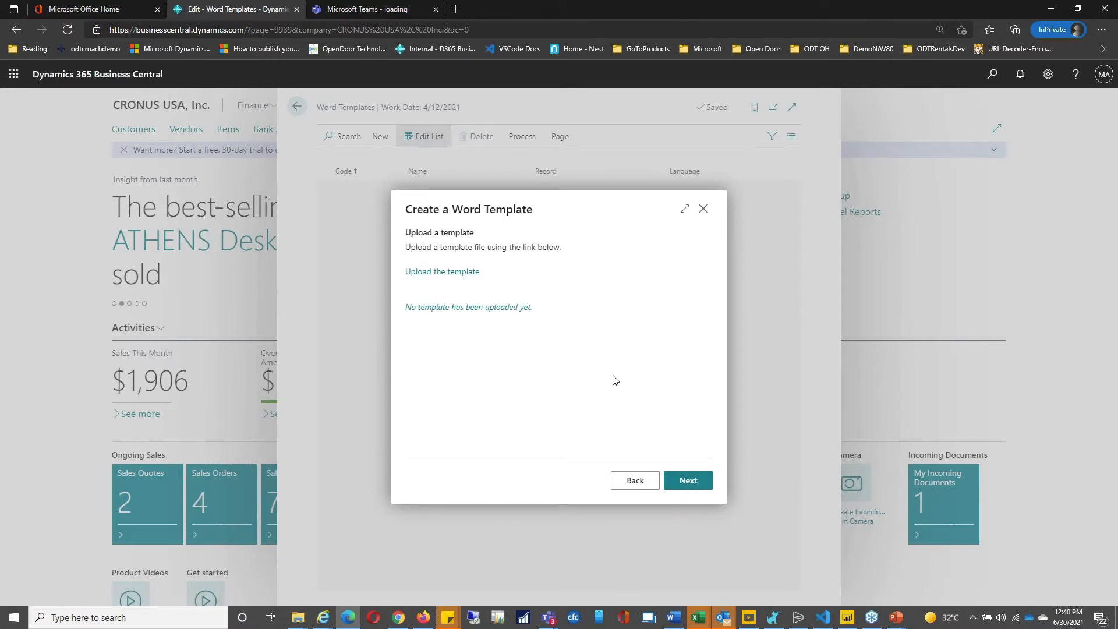
click(639, 485)
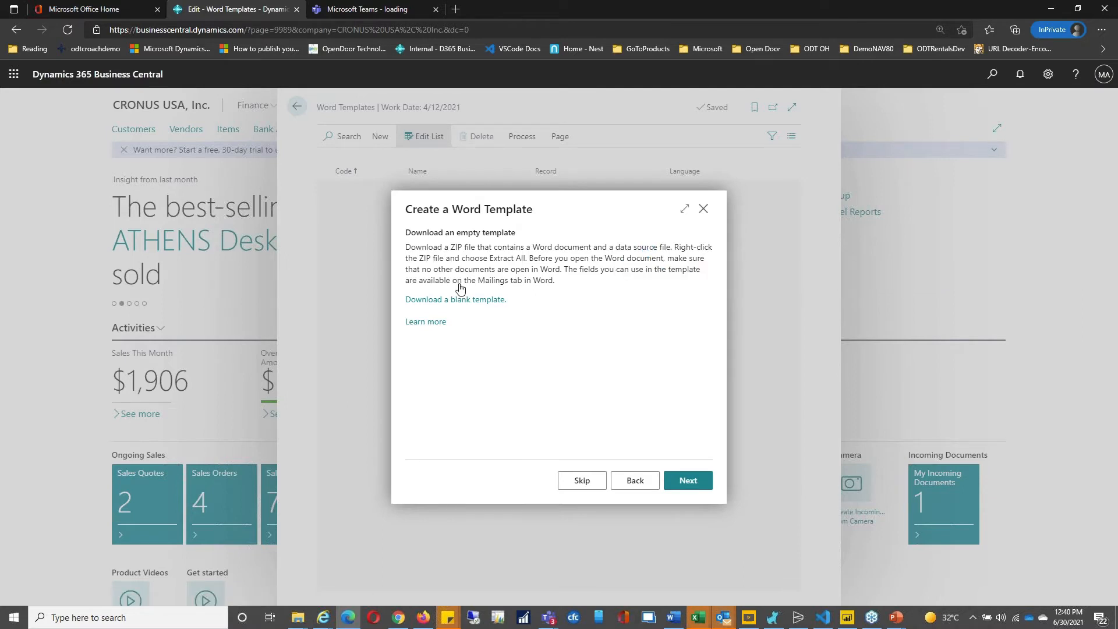
click(460, 298)
mouse_move(293, 623)
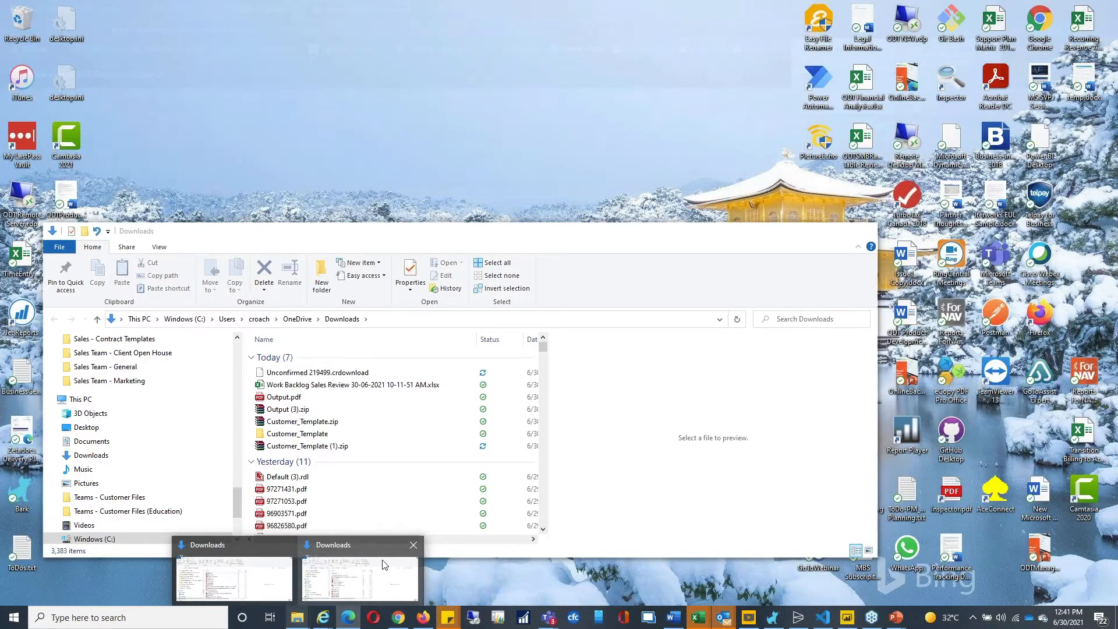
Step: Extract Customer_Template (1).zip in Downloads and open the extracted folder
click(385, 566)
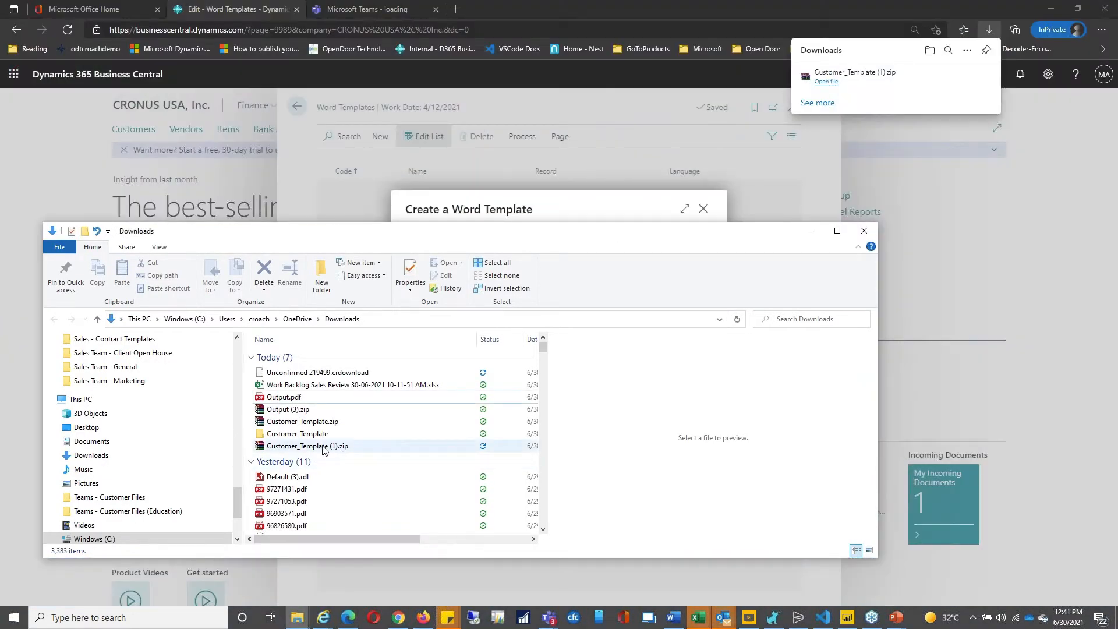
click(318, 447)
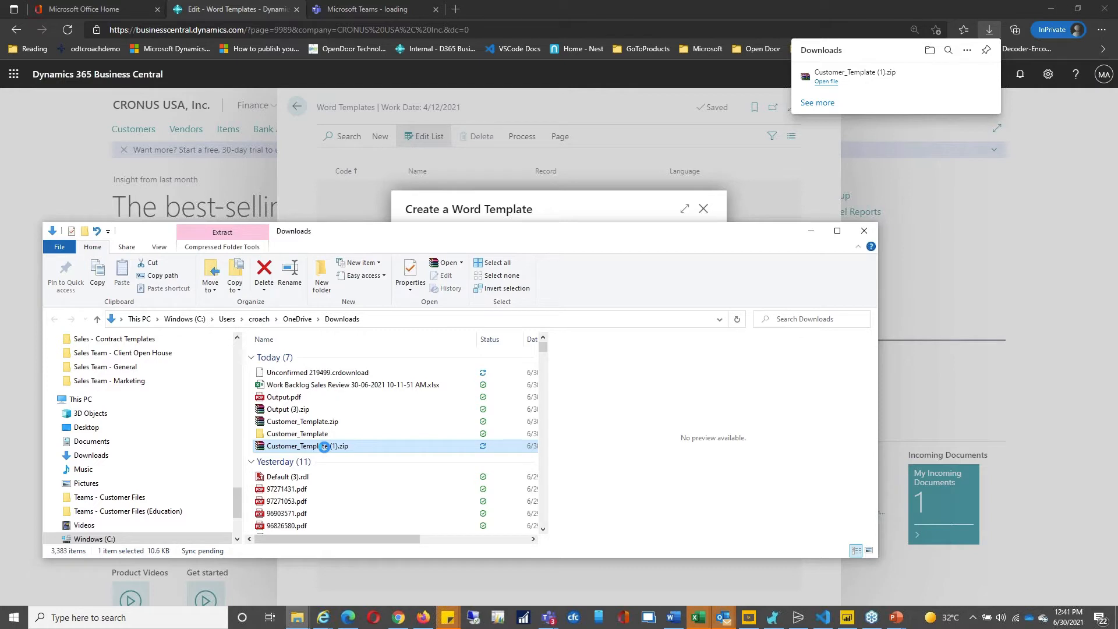
right_click(319, 447)
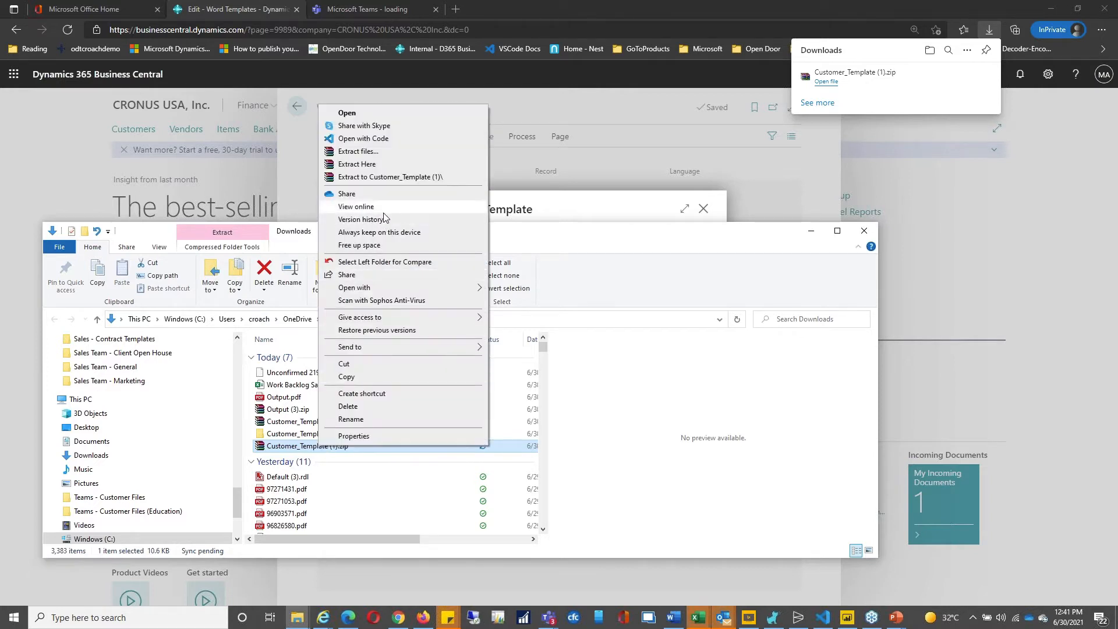
click(383, 177)
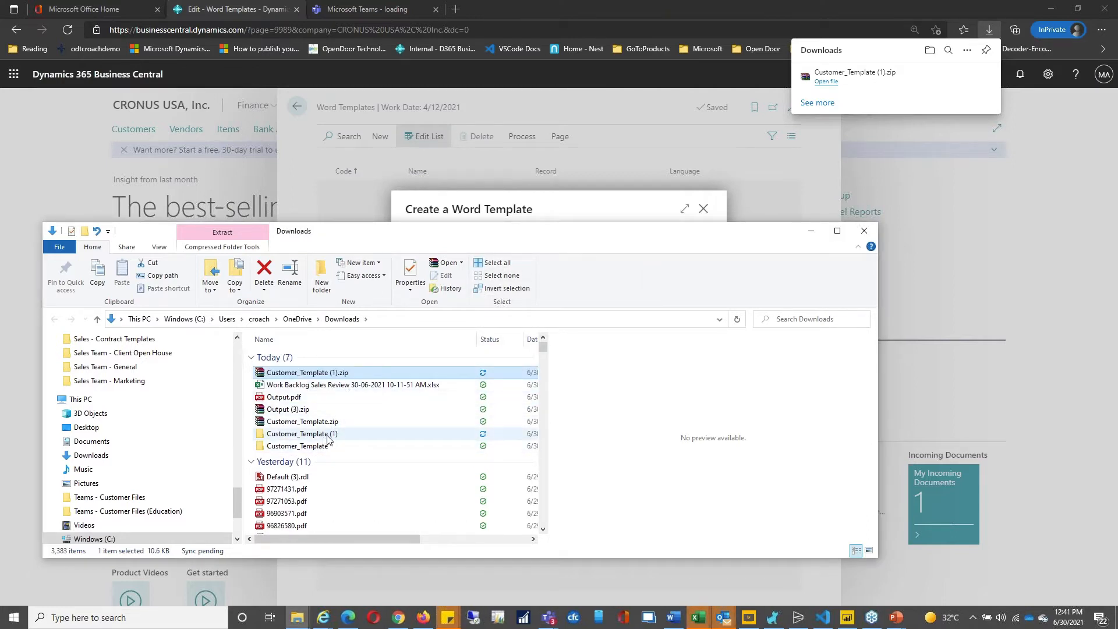
double_click(328, 437)
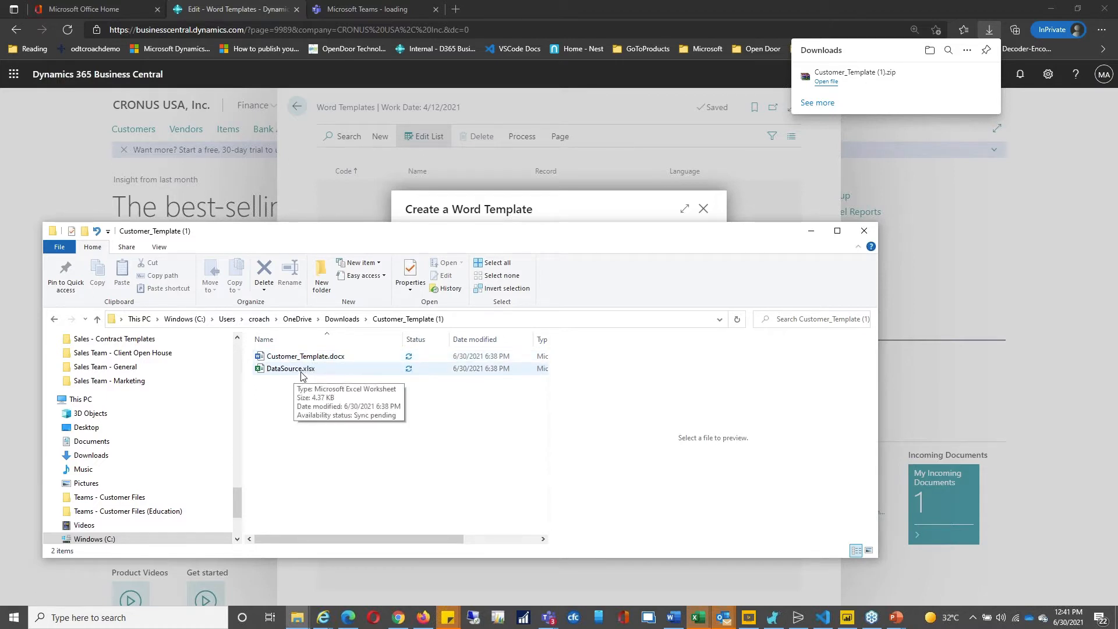
Step: Open Customer_Template.docx for editing in Word
click(344, 358)
right_click(345, 362)
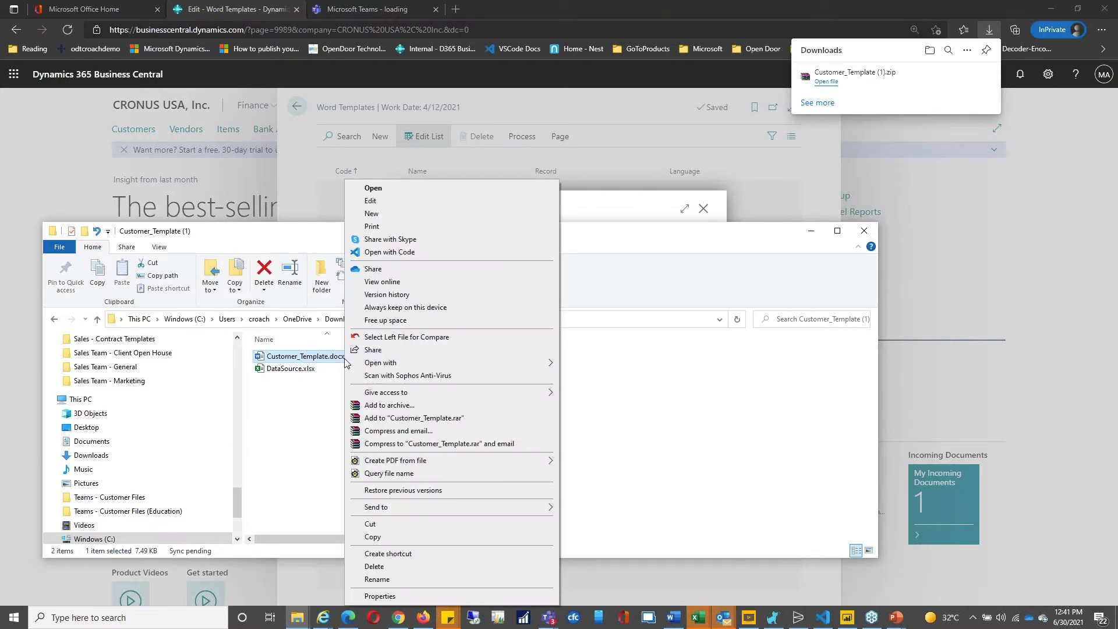
click(409, 201)
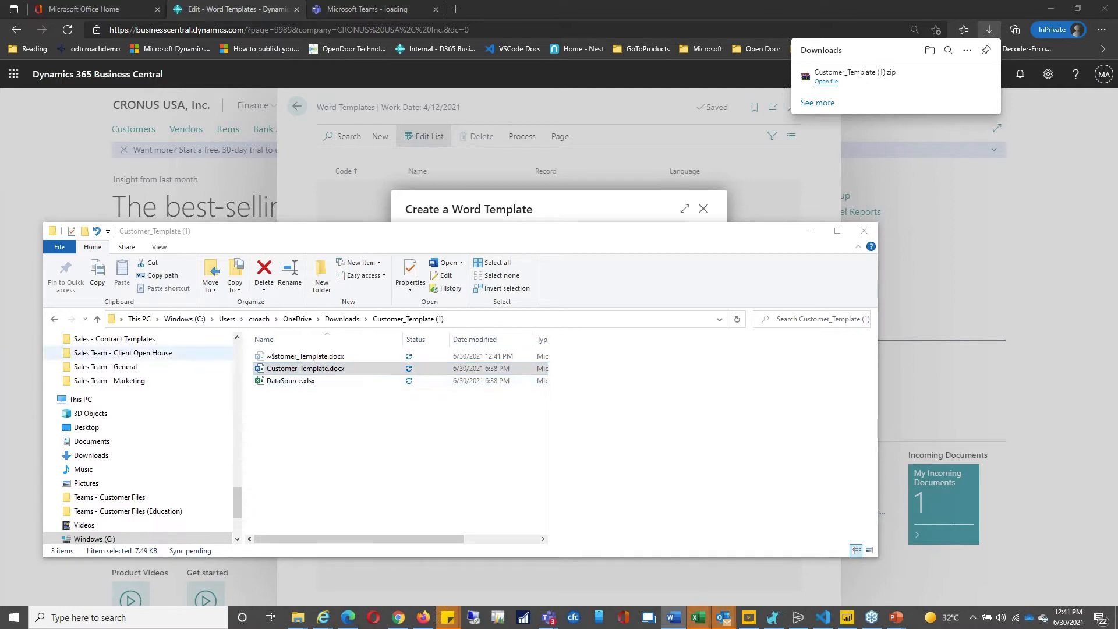
drag(305, 364, 671, 344)
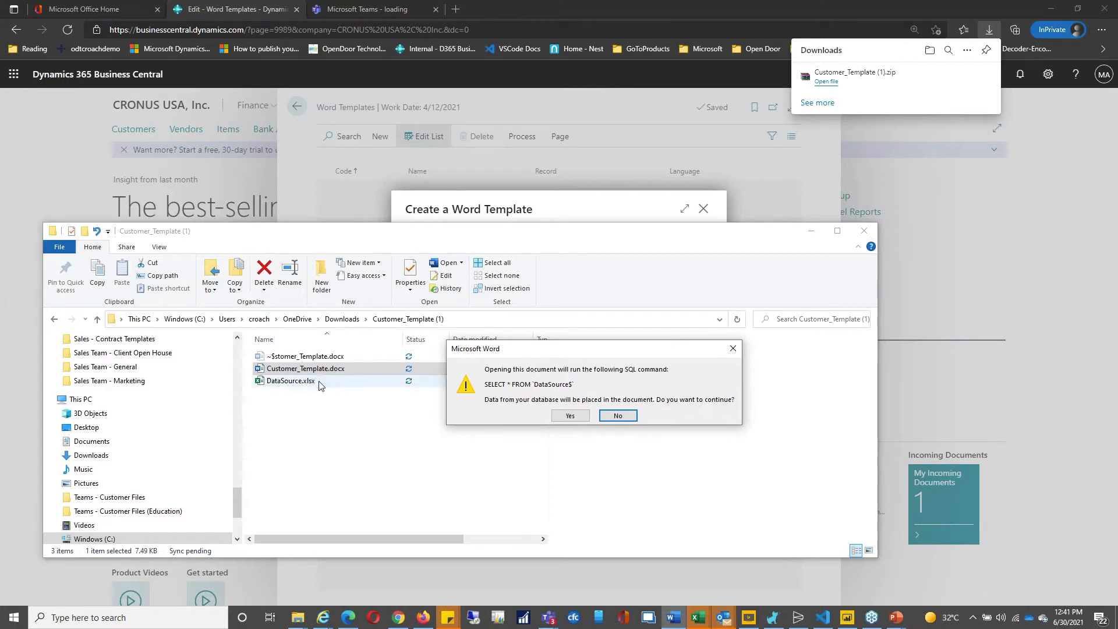
Step: Allow the SQL query and paste DataSource.xlsx's full path as the data link source
click(570, 416)
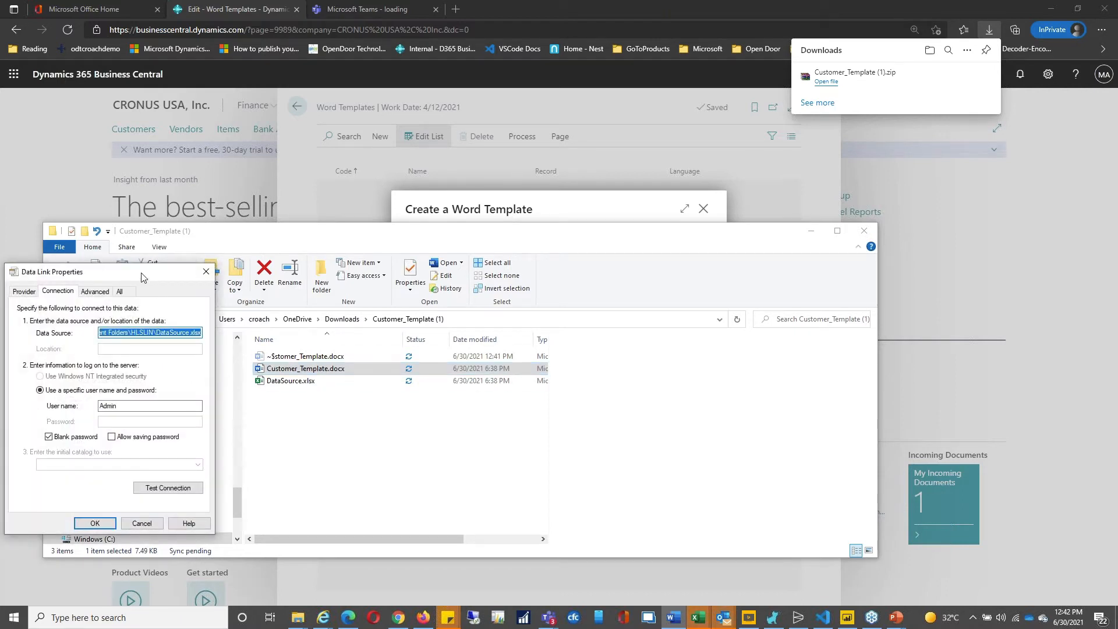
drag(141, 274, 60, 332)
click(312, 381)
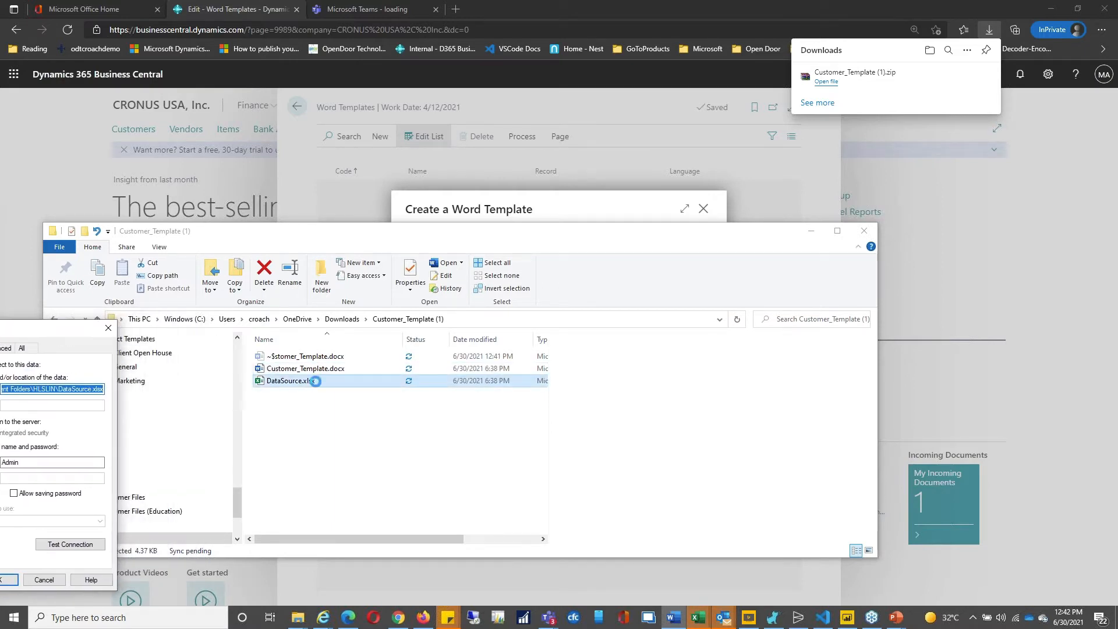
click(328, 235)
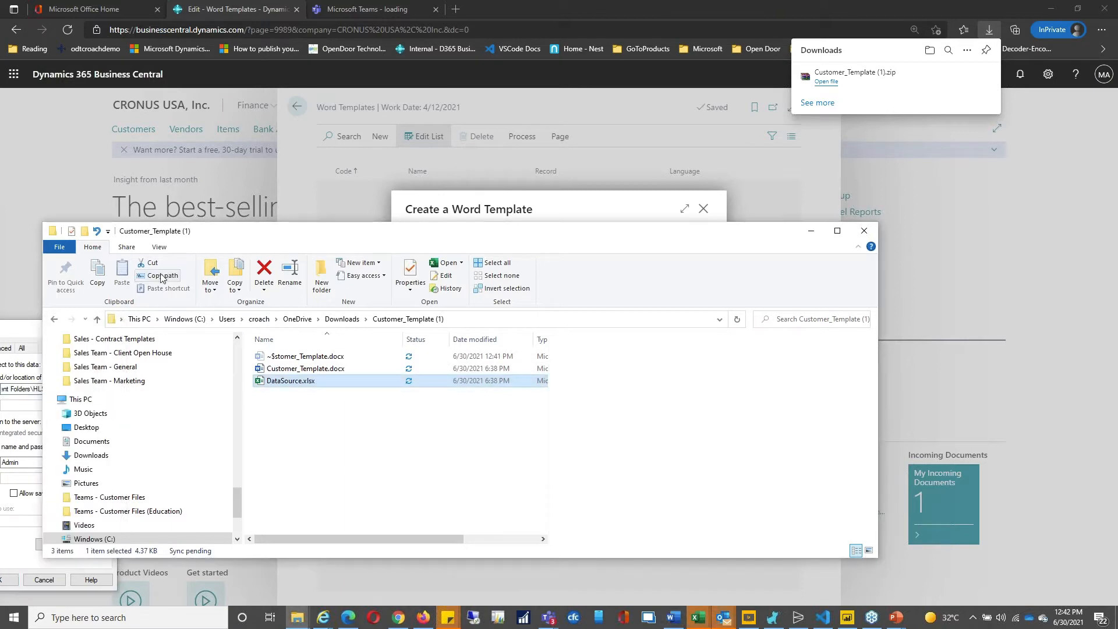
click(34, 336)
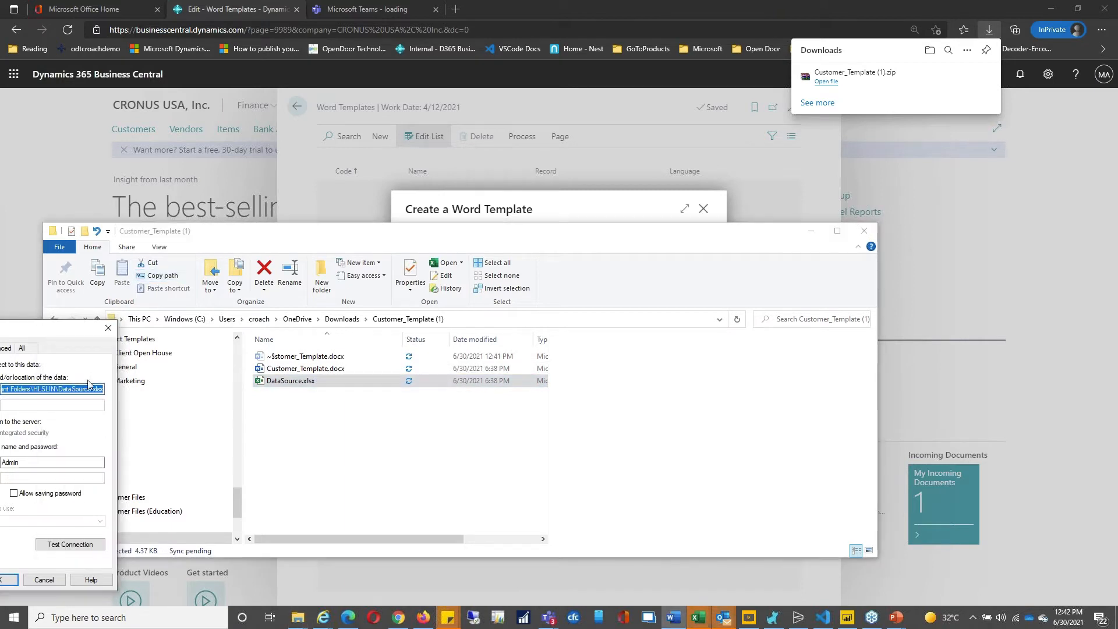
Step: Strip the quotes from the path, test the connection successfully and accept the data link
drag(82, 329, 351, 322)
key(BackSpace)
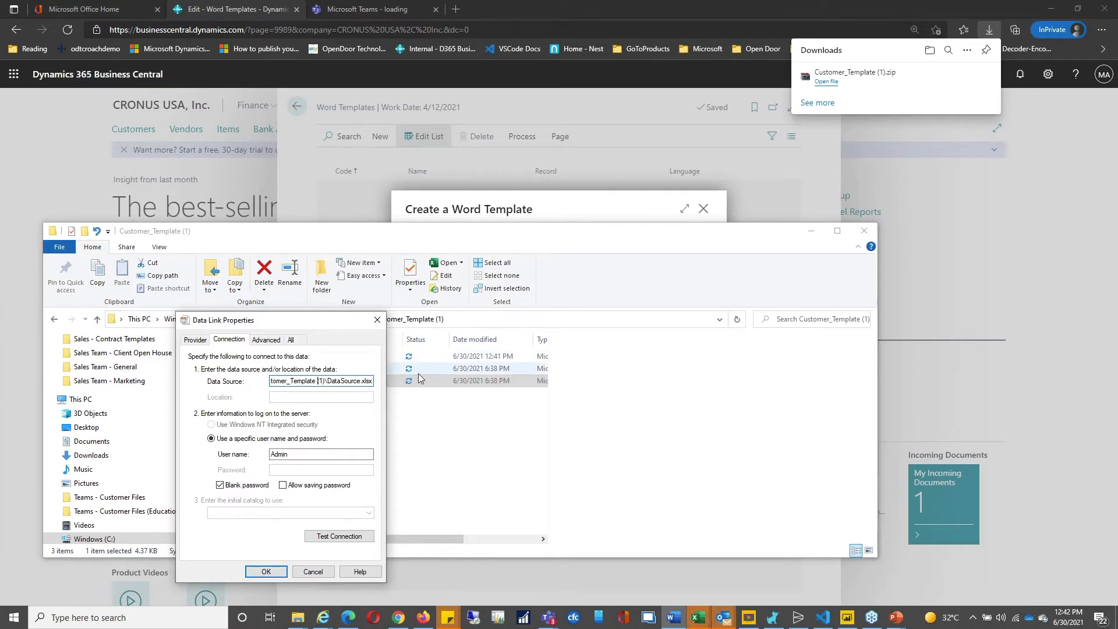
key(Home)
key(Delete)
click(350, 542)
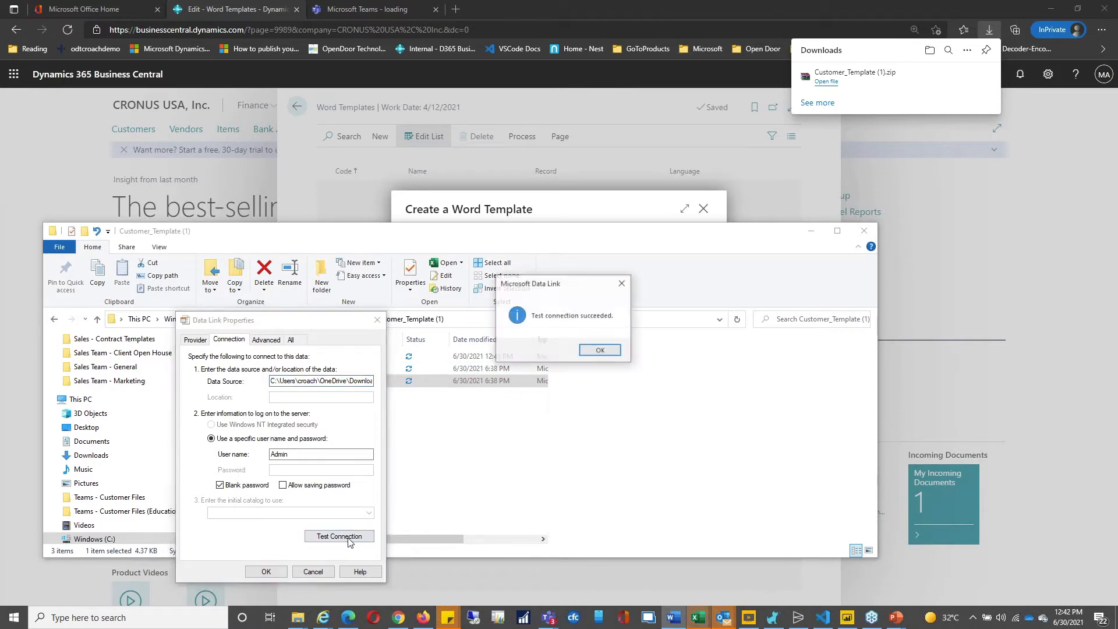
click(595, 348)
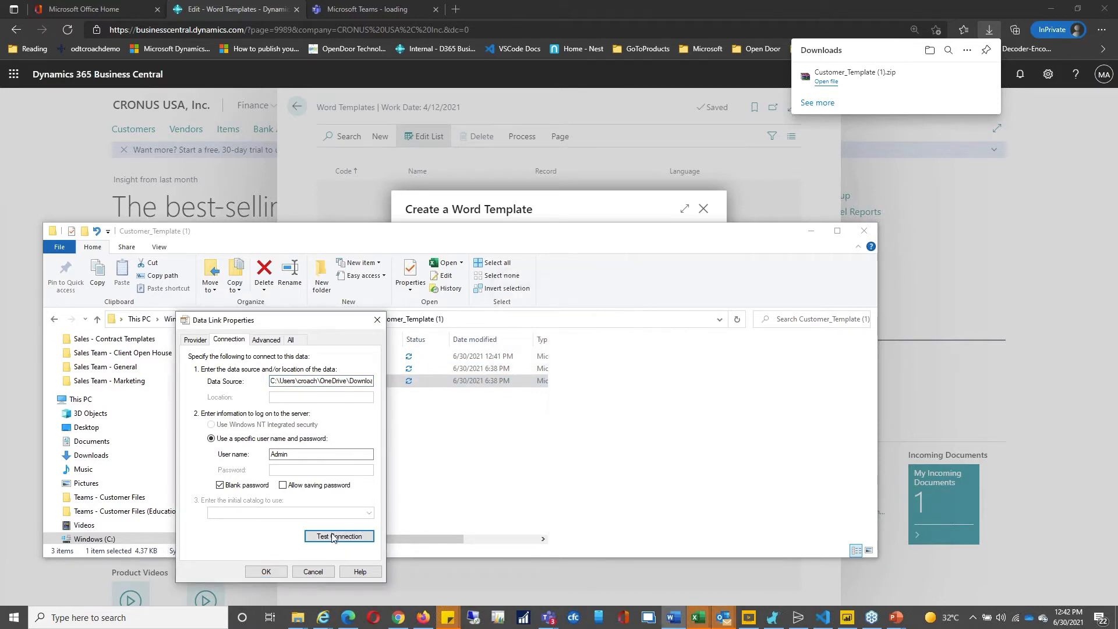
click(266, 571)
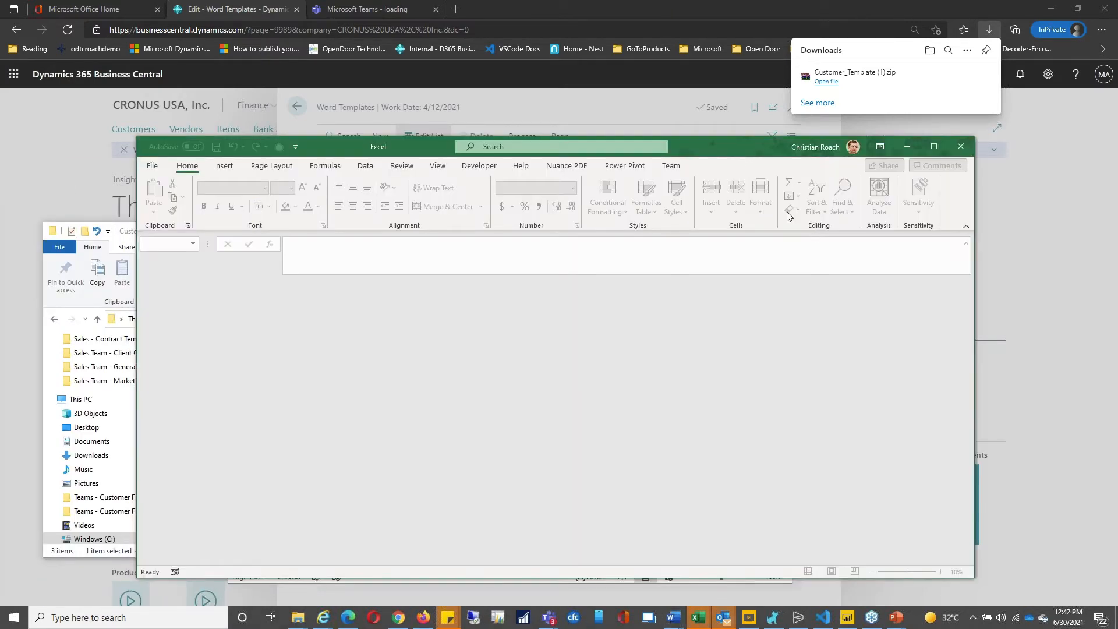
Step: Close the blank Excel window and maximize the Customer_Template document in Word
click(907, 147)
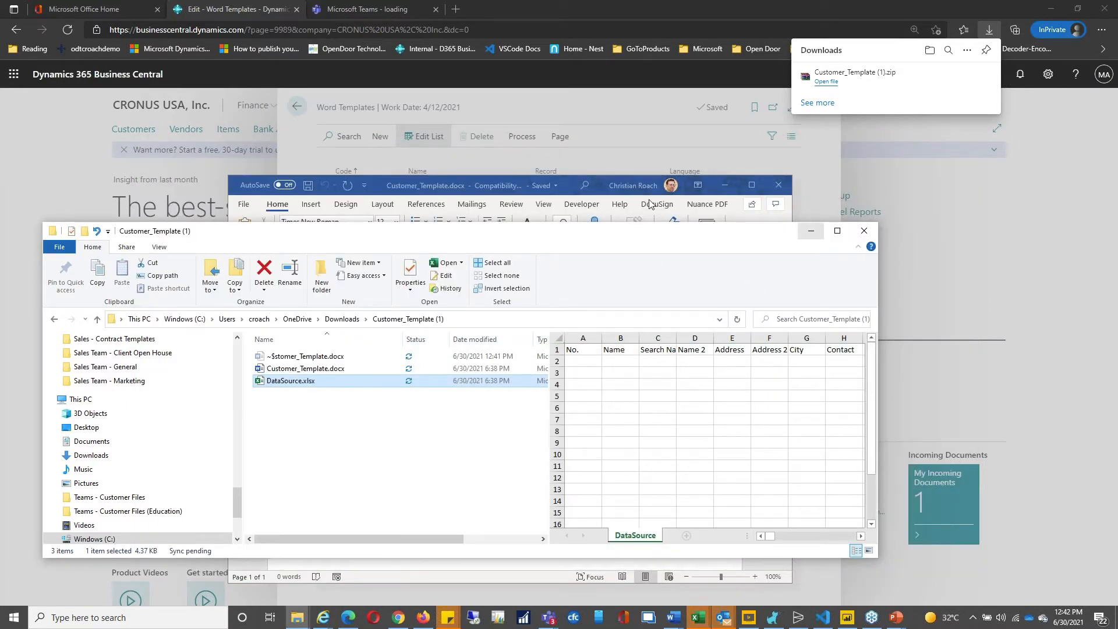
click(567, 185)
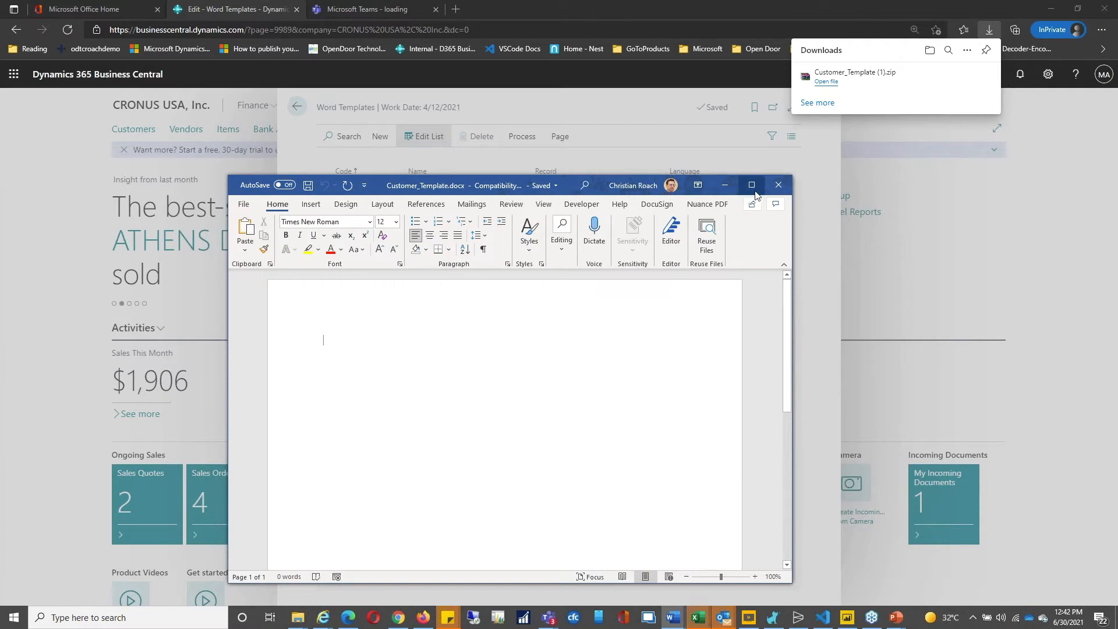
click(752, 185)
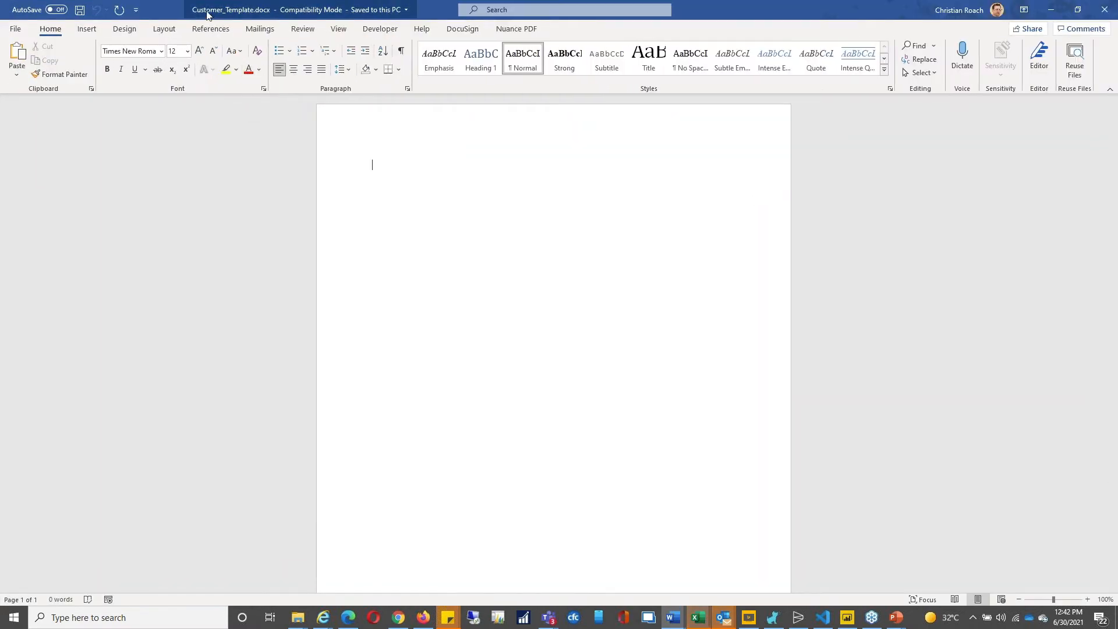
Step: Check the available merge fields, then paste the opendoor Technology logo into the page header
click(260, 29)
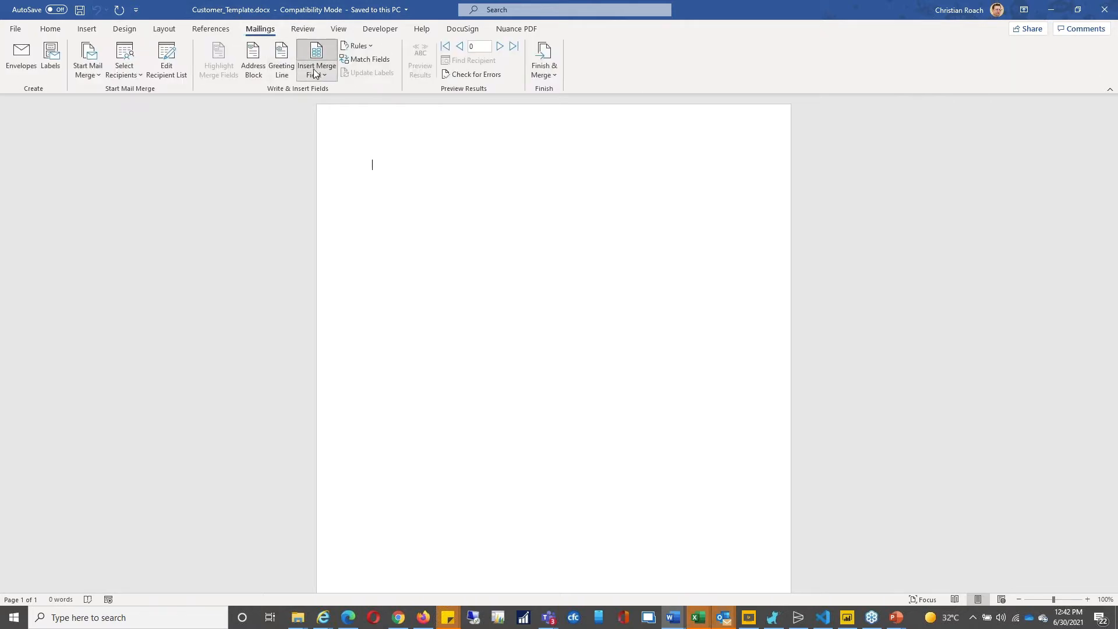
click(314, 72)
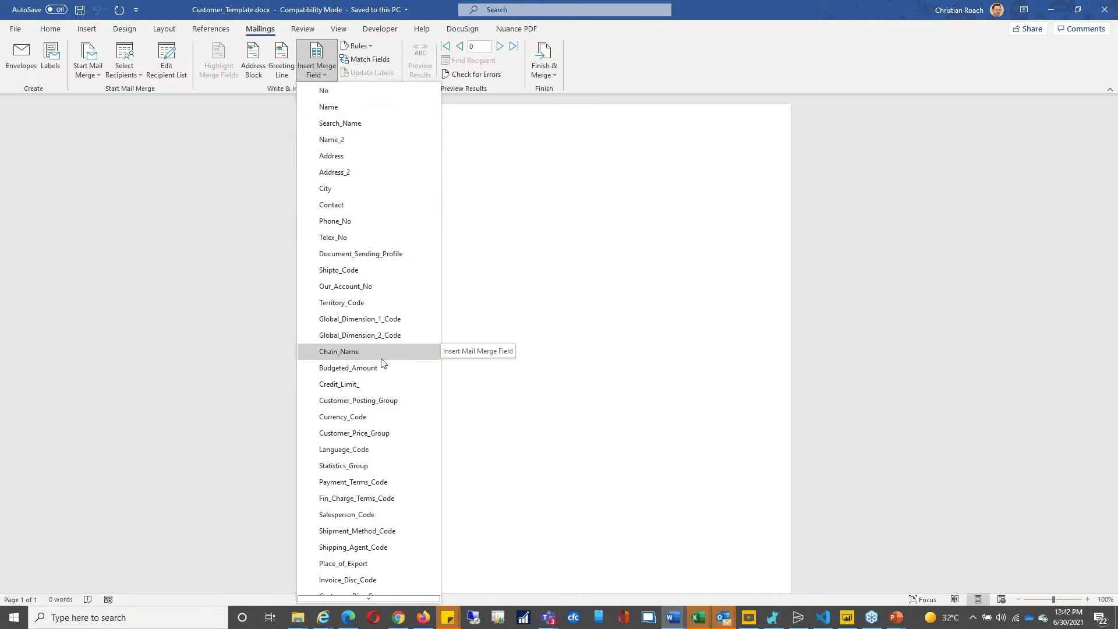
click(548, 124)
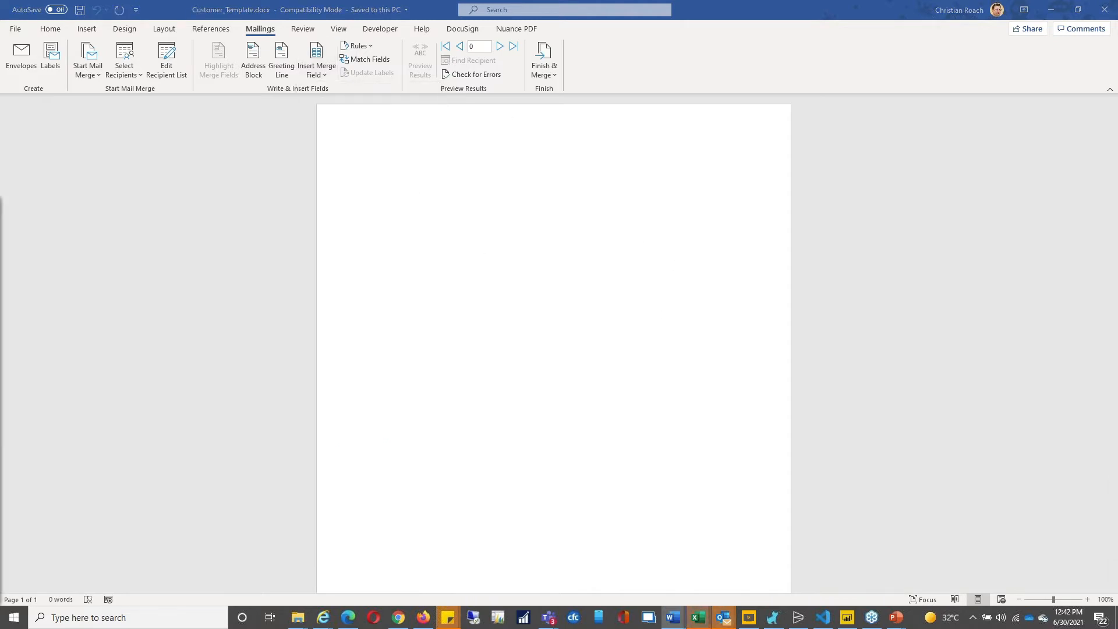
double_click(529, 132)
key(ctrl+v)
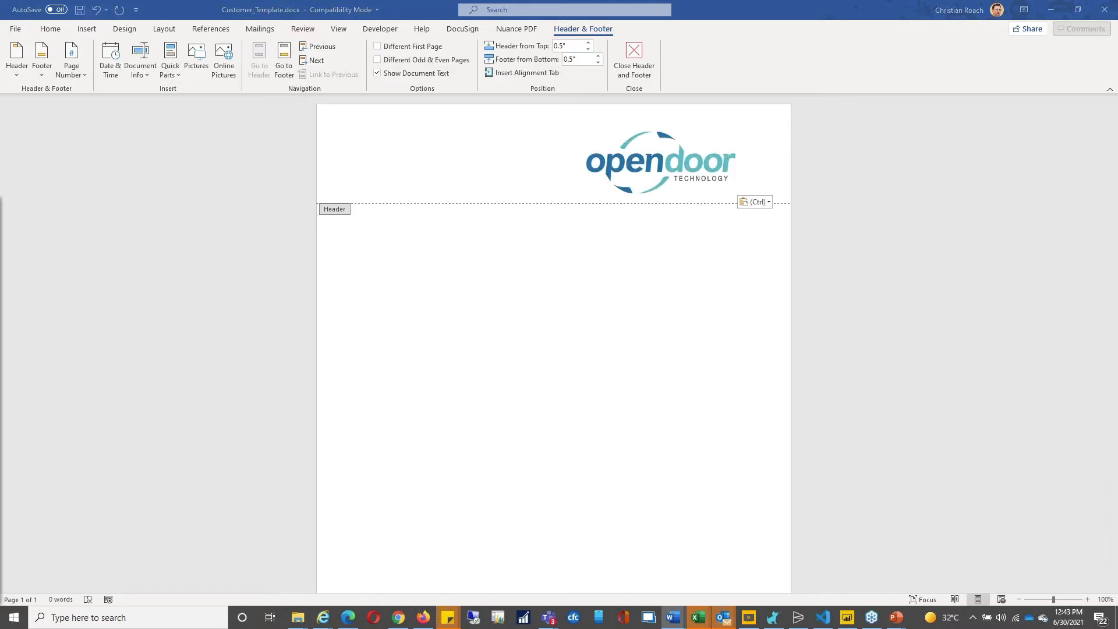
Step: Paste the greeting and product-line paragraph into the document body
double_click(391, 240)
text(Hello ,  We are excited to share with you our new product line up available on our website!)
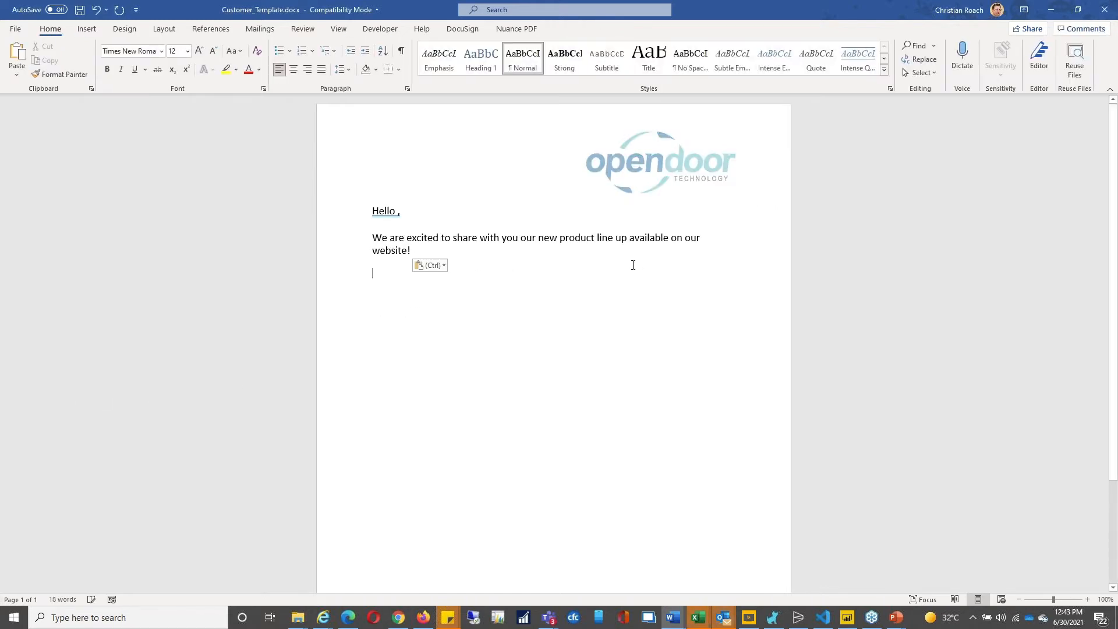
click(398, 210)
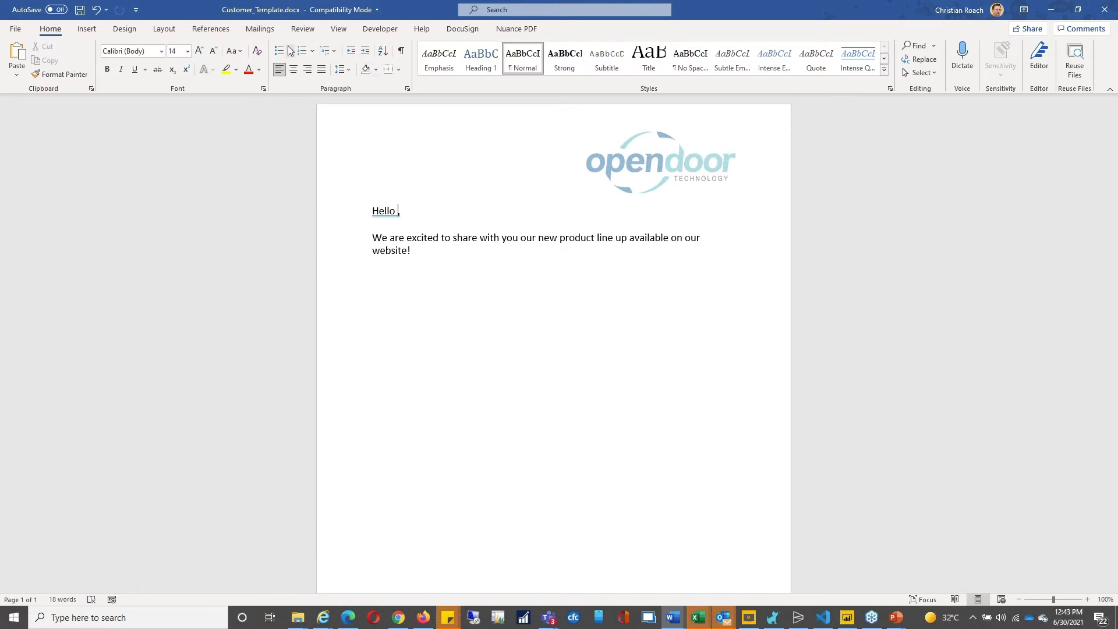
Step: Insert the Name merge field after 'Hello' and close the finished document
click(260, 30)
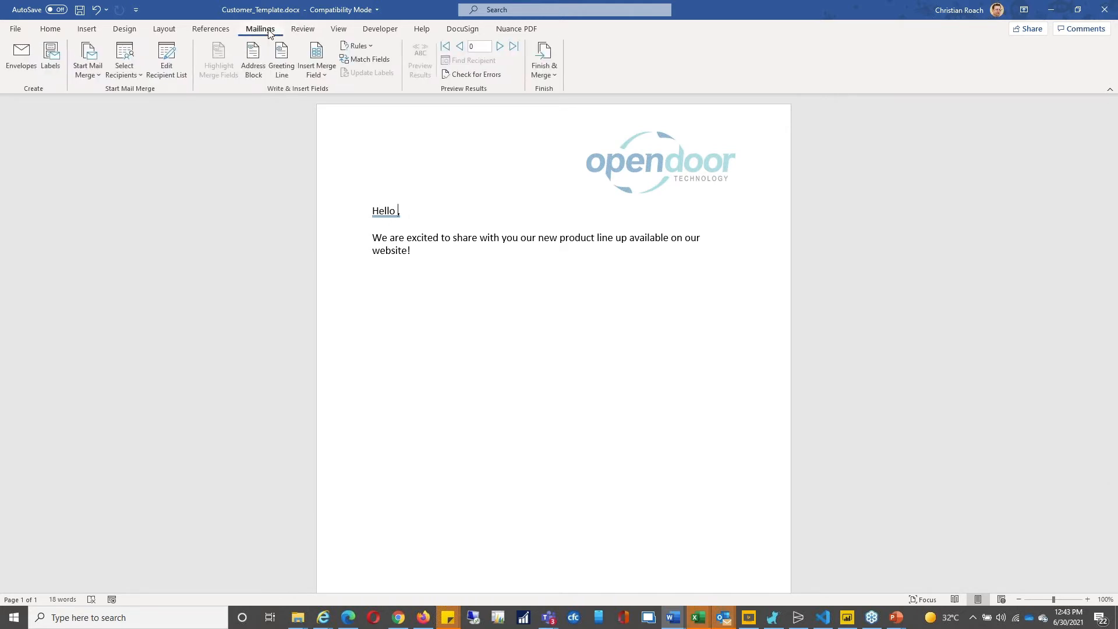
click(324, 70)
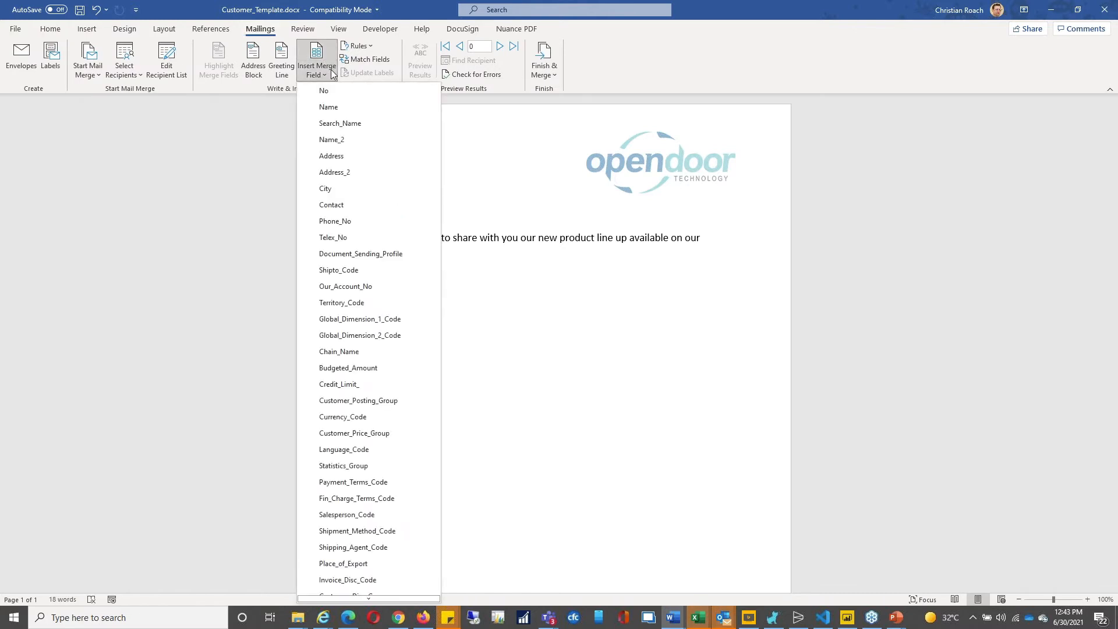
click(344, 107)
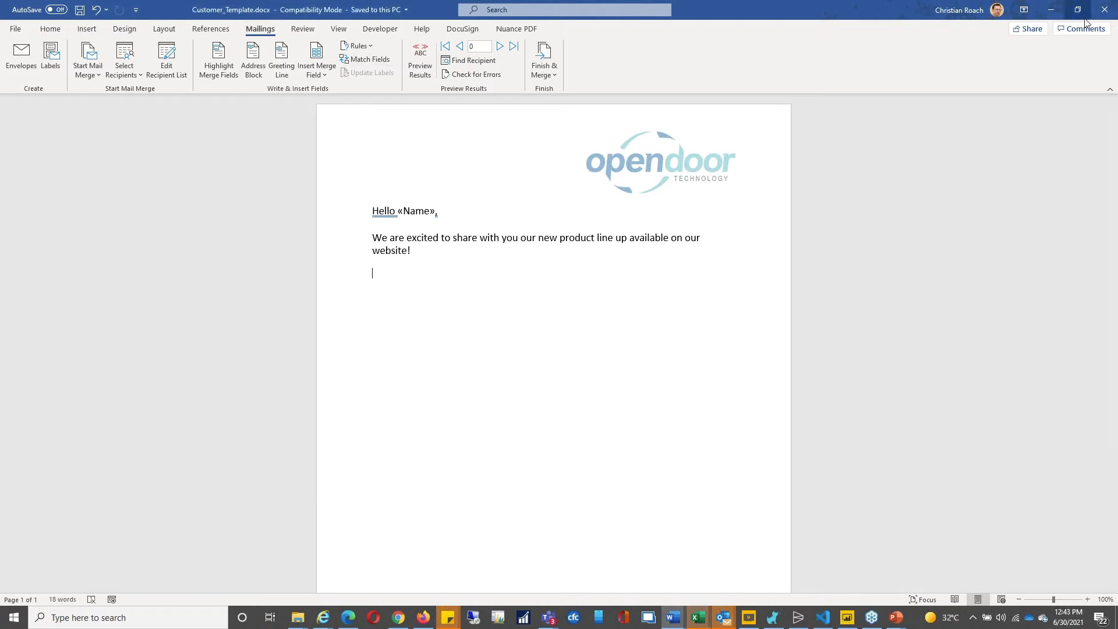
click(1104, 14)
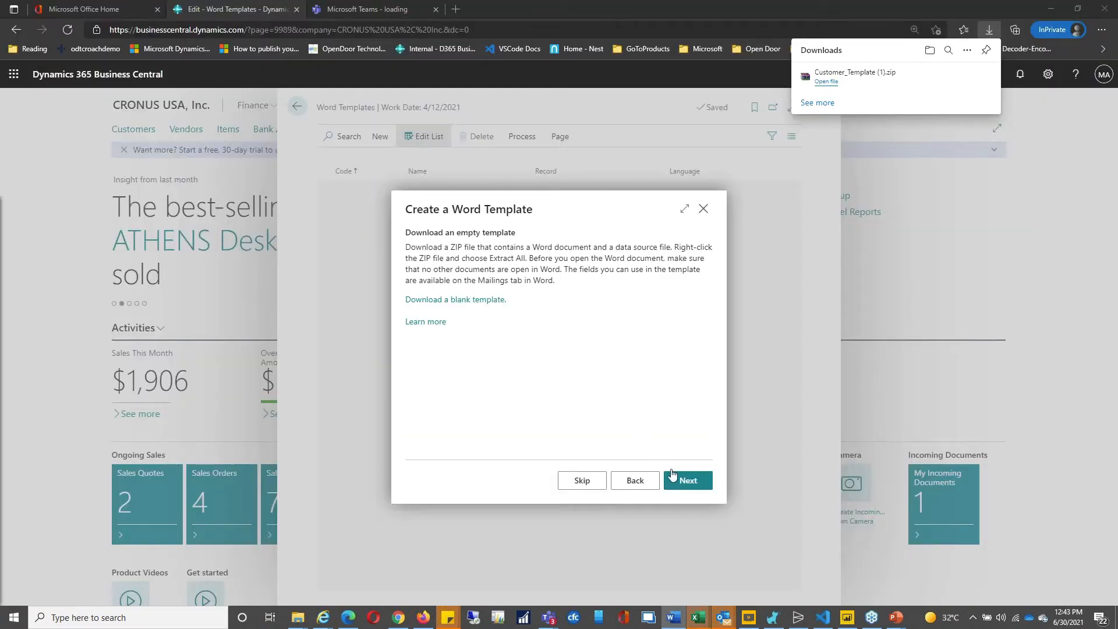
Step: Advance to the upload step, try a file from Downloads, and dismiss the upload error
click(689, 480)
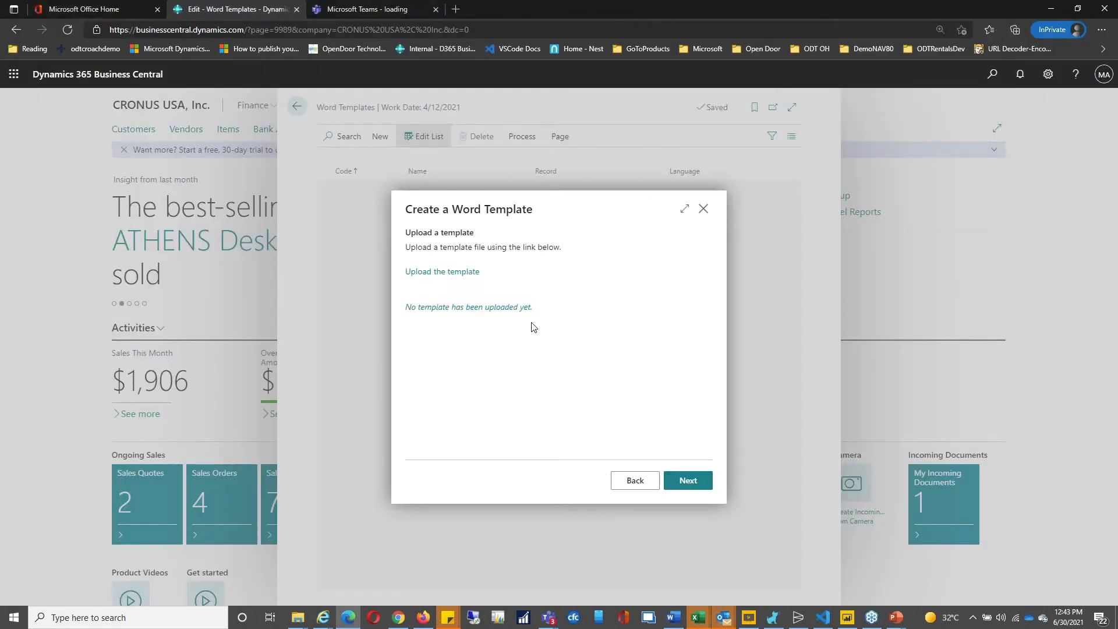
click(431, 272)
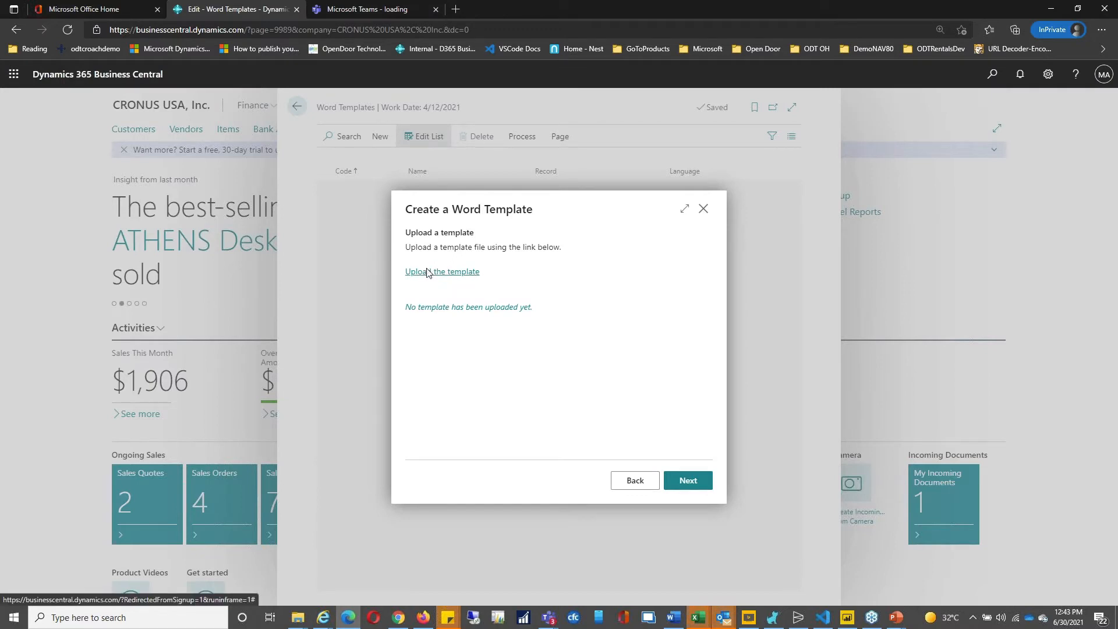
click(626, 366)
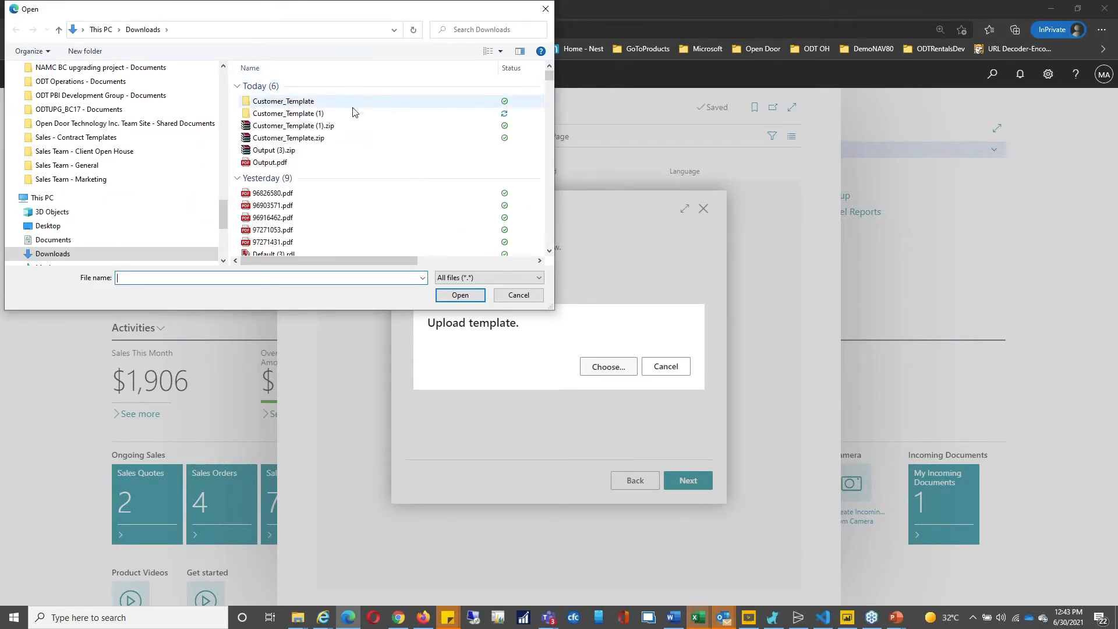
click(351, 113)
double_click(351, 114)
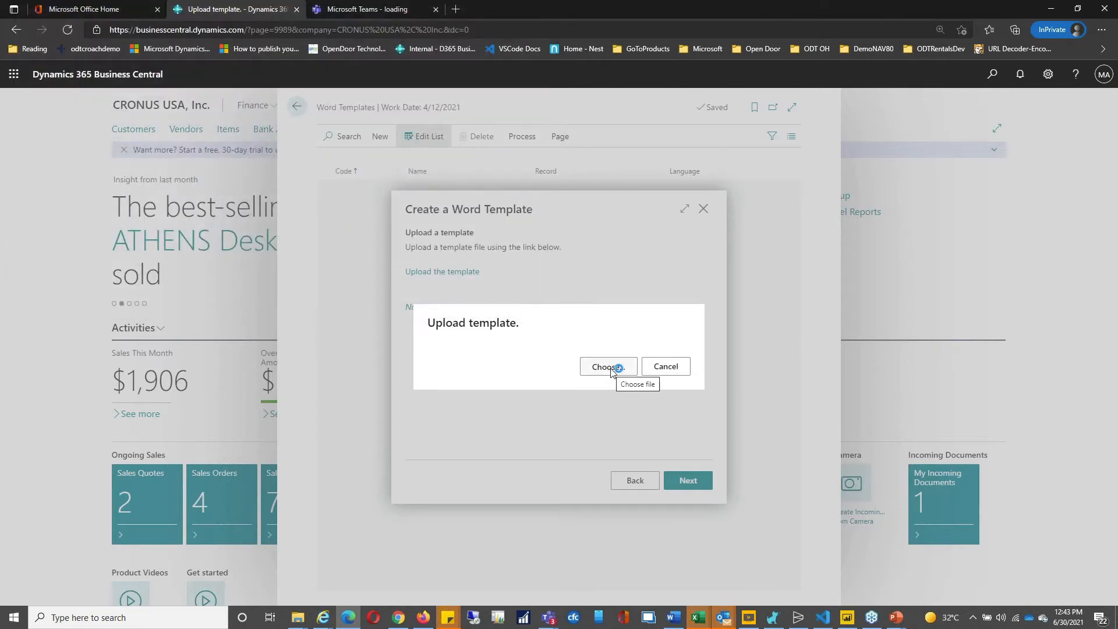
click(664, 374)
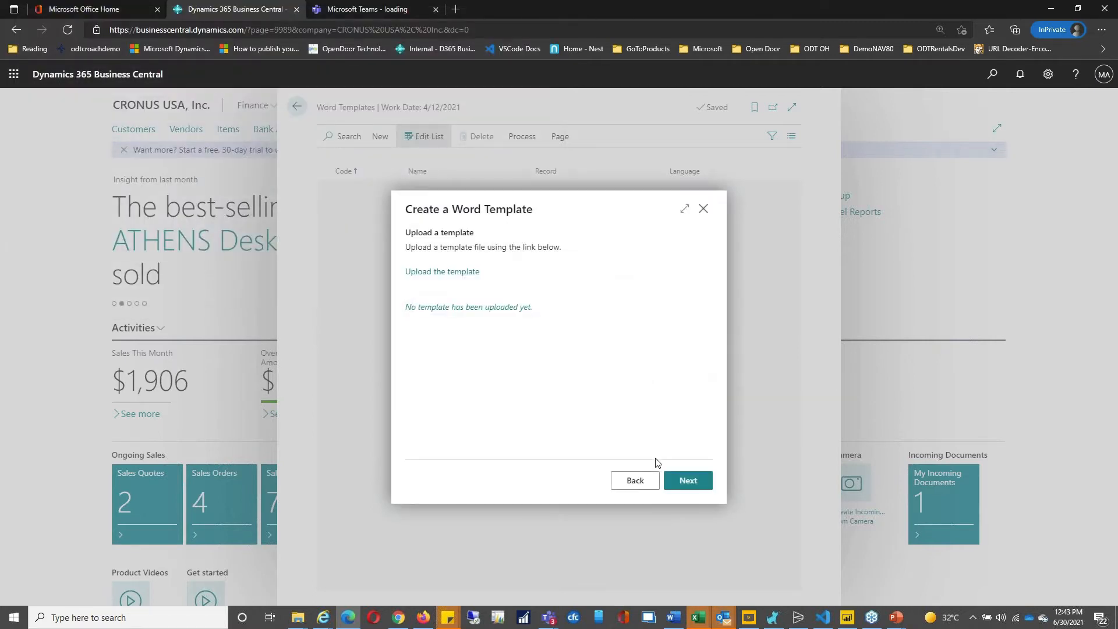
Step: Upload Customer_Template.docx from the Customer_Template (1) folder instead
click(471, 276)
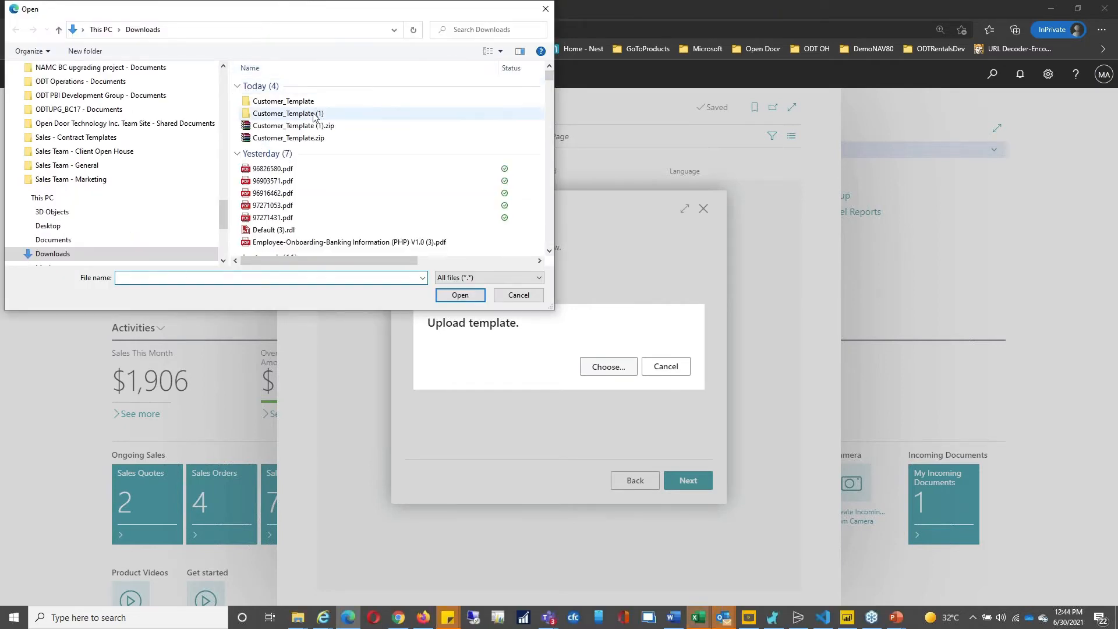
click(314, 115)
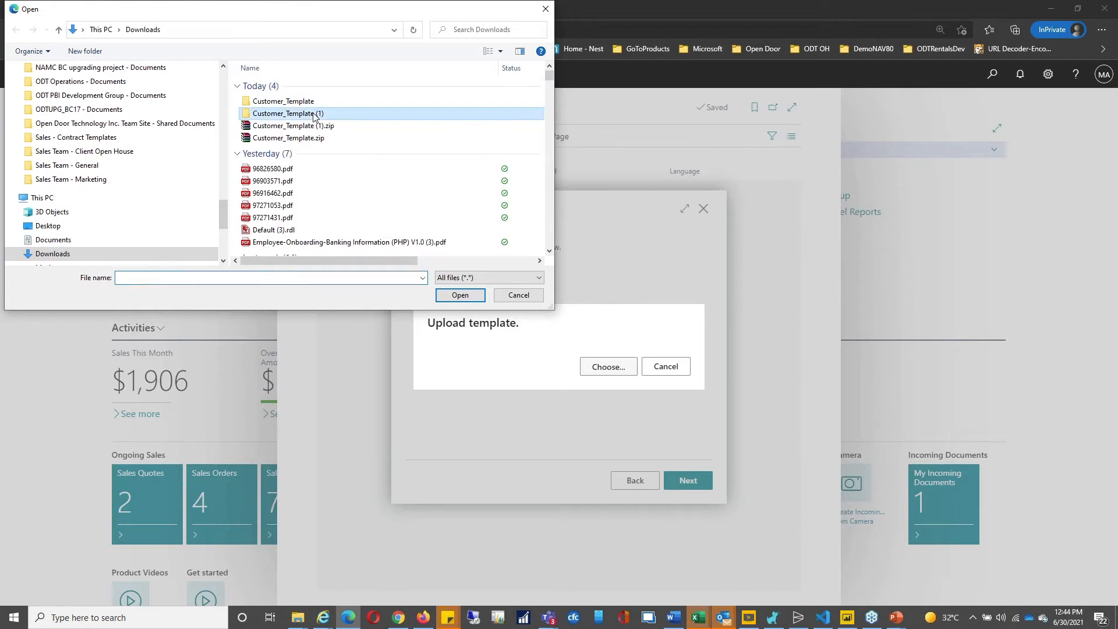
double_click(428, 114)
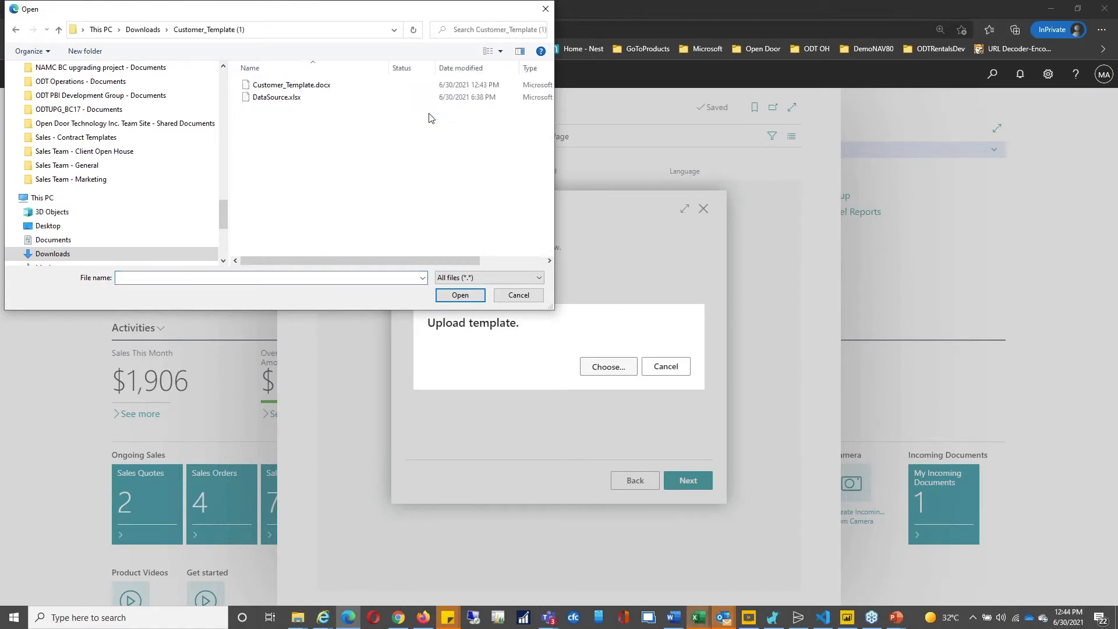
click(339, 86)
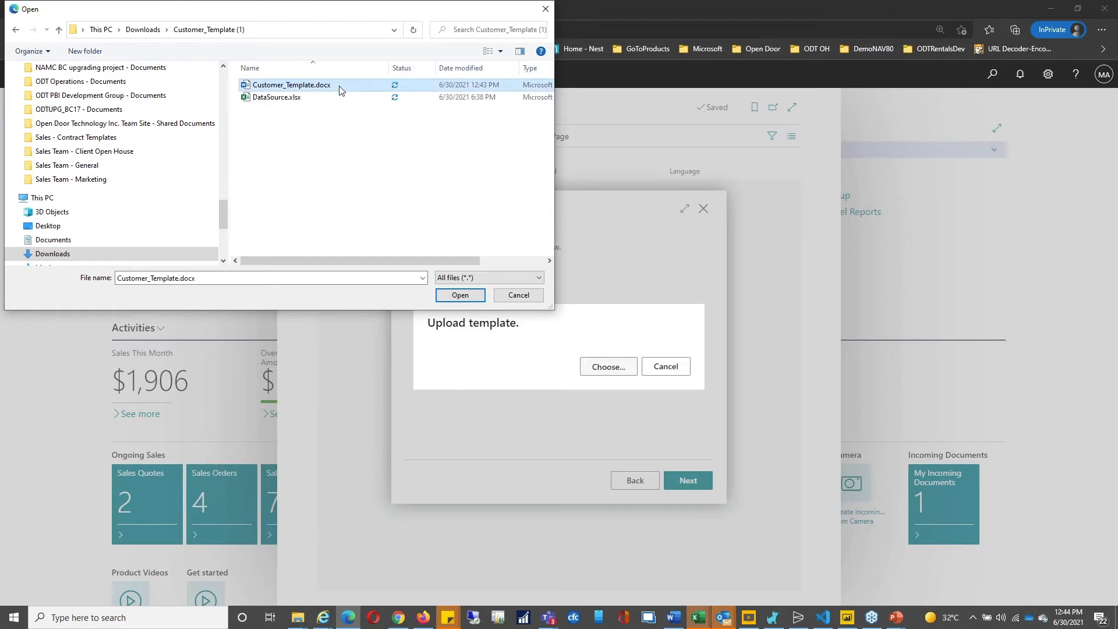
click(463, 296)
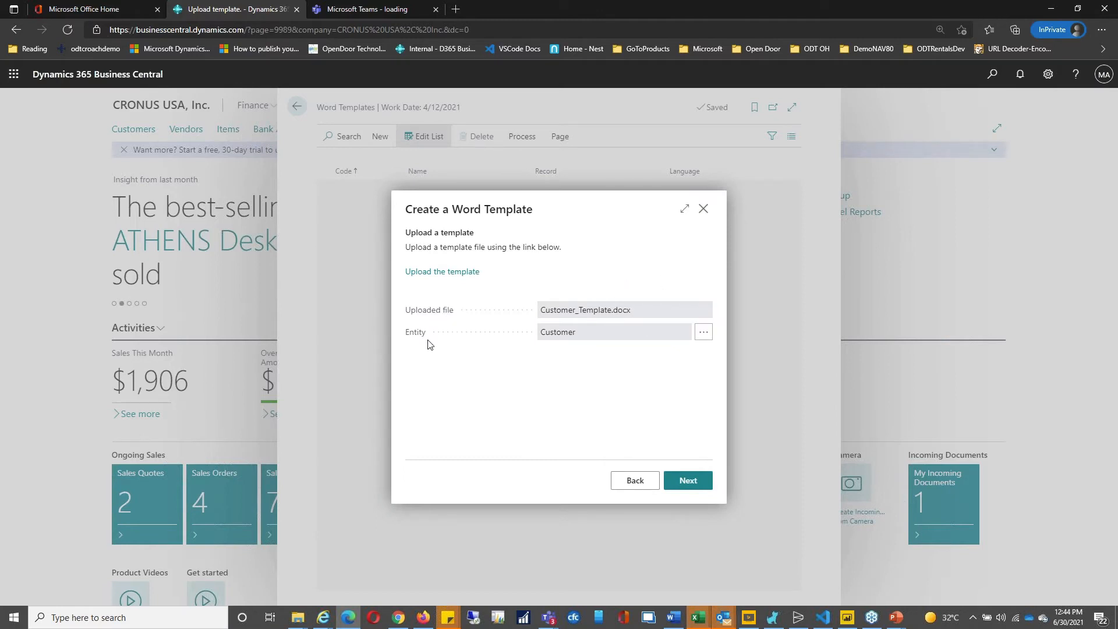
Step: Enter code CUST_LET and rename the template to Customer Letter
click(693, 482)
click(577, 272)
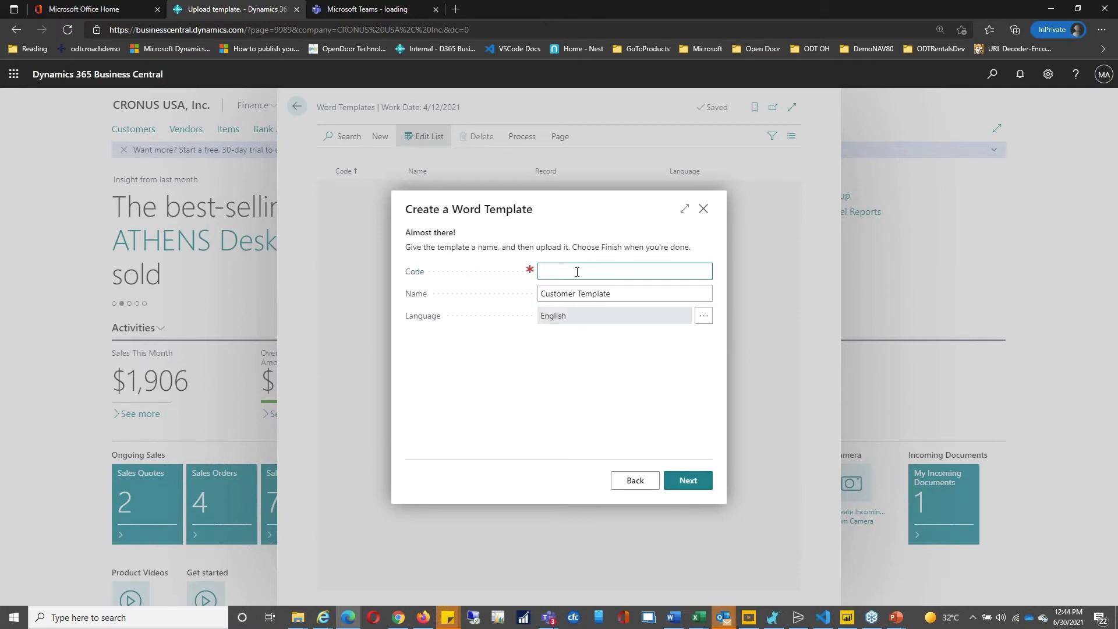
text(CUST_LET)
click(616, 288)
drag(611, 293, 575, 293)
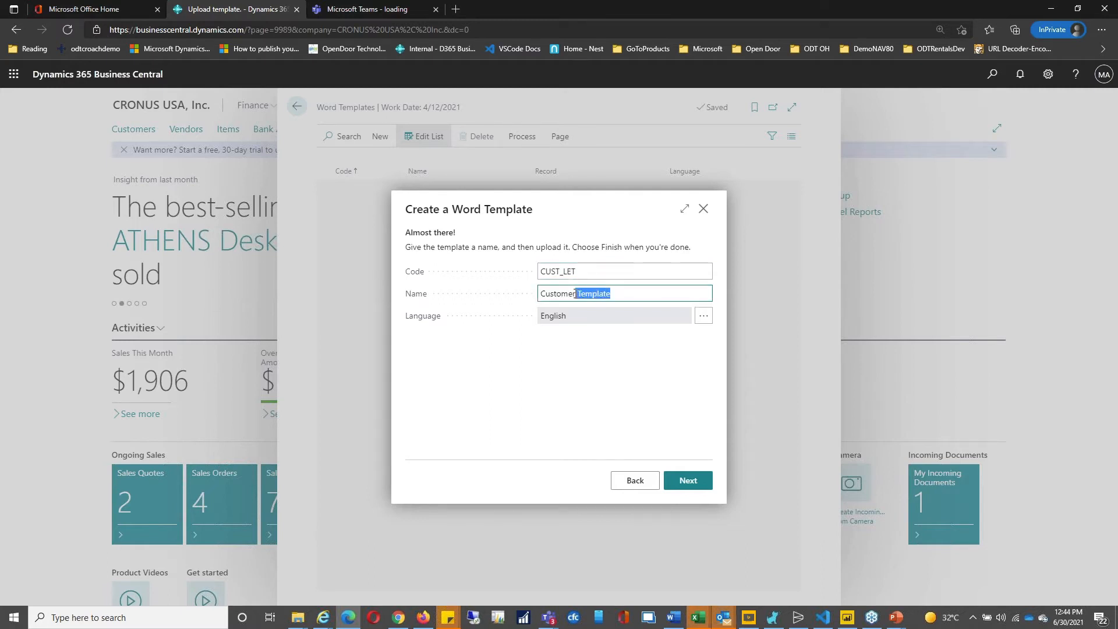
text(Letter)
Step: Finish the wizard so the template is saved to the Word Templates list
click(691, 482)
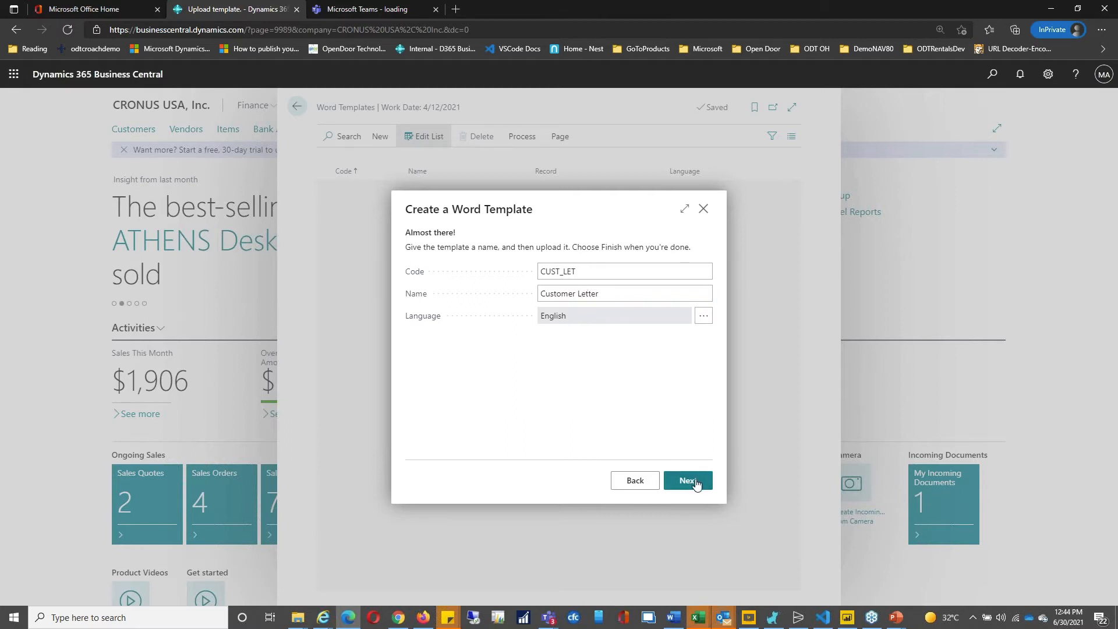
click(697, 479)
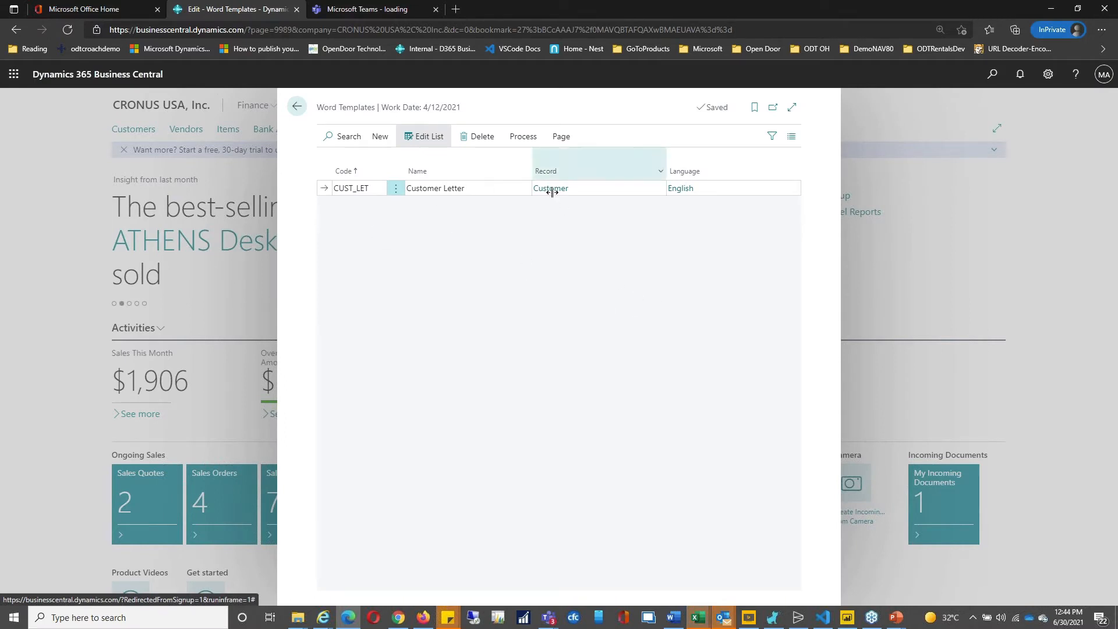
click(522, 136)
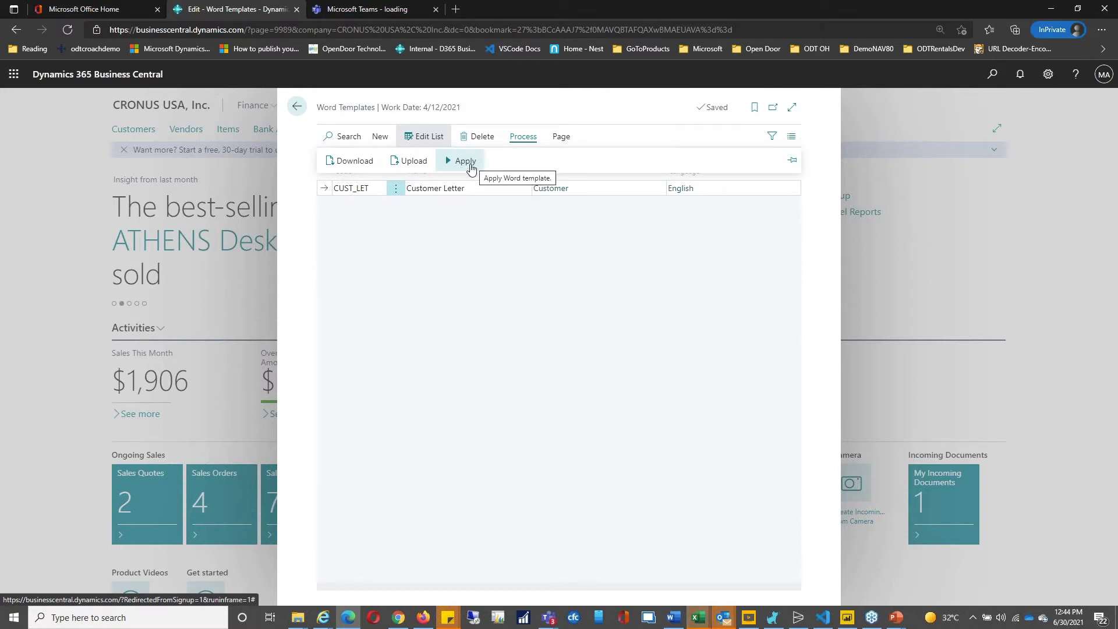
Step: Apply the Customer Letter template with PDF output and Split documents turned on
click(470, 167)
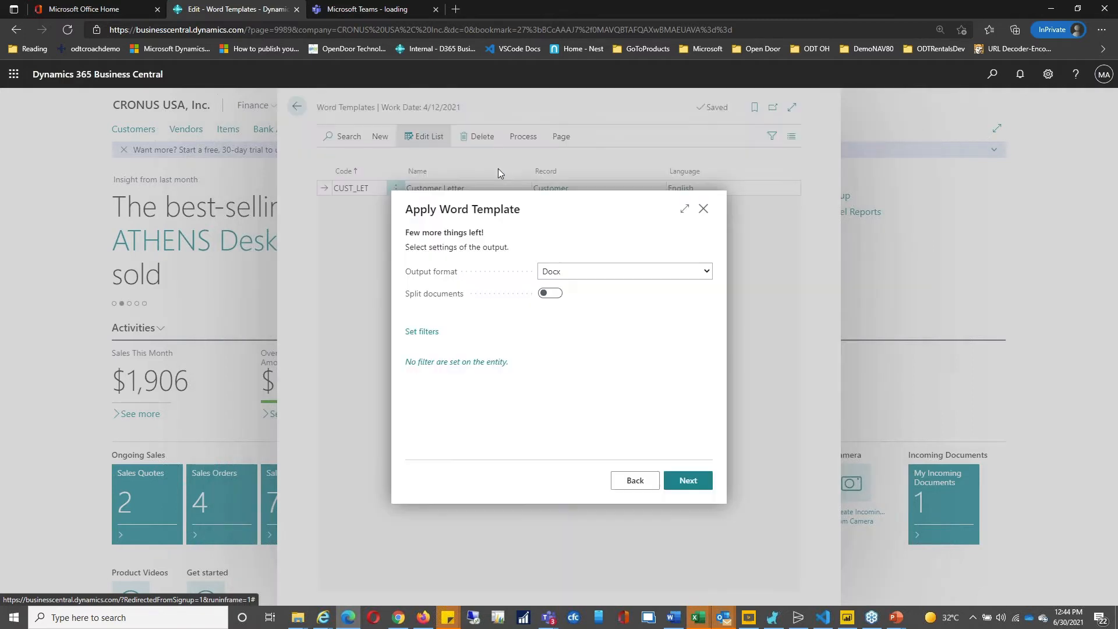
click(707, 272)
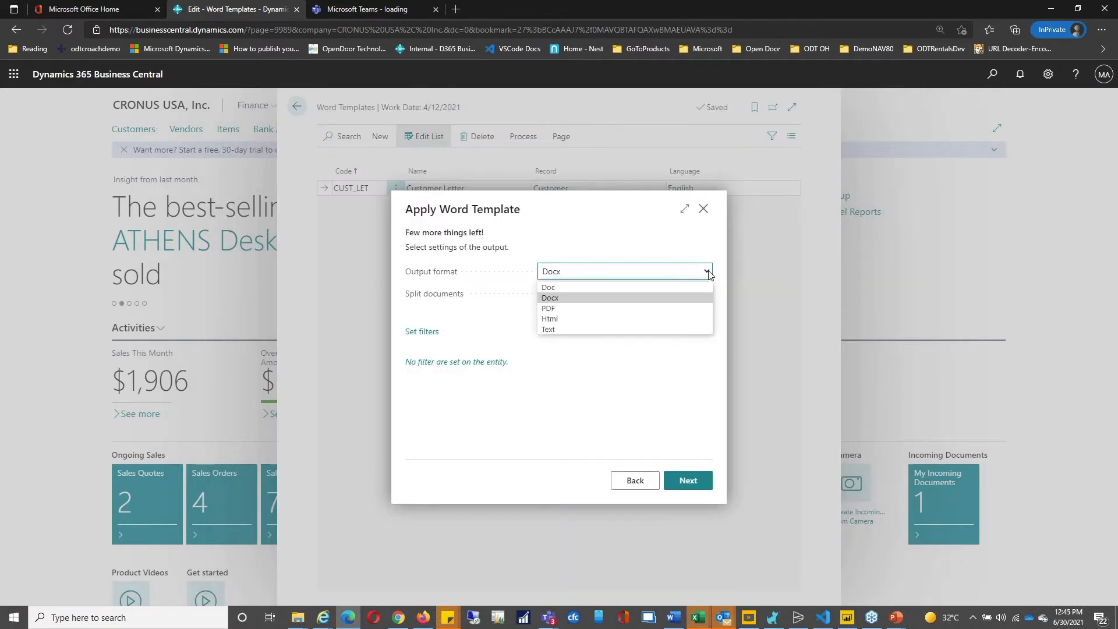
click(639, 307)
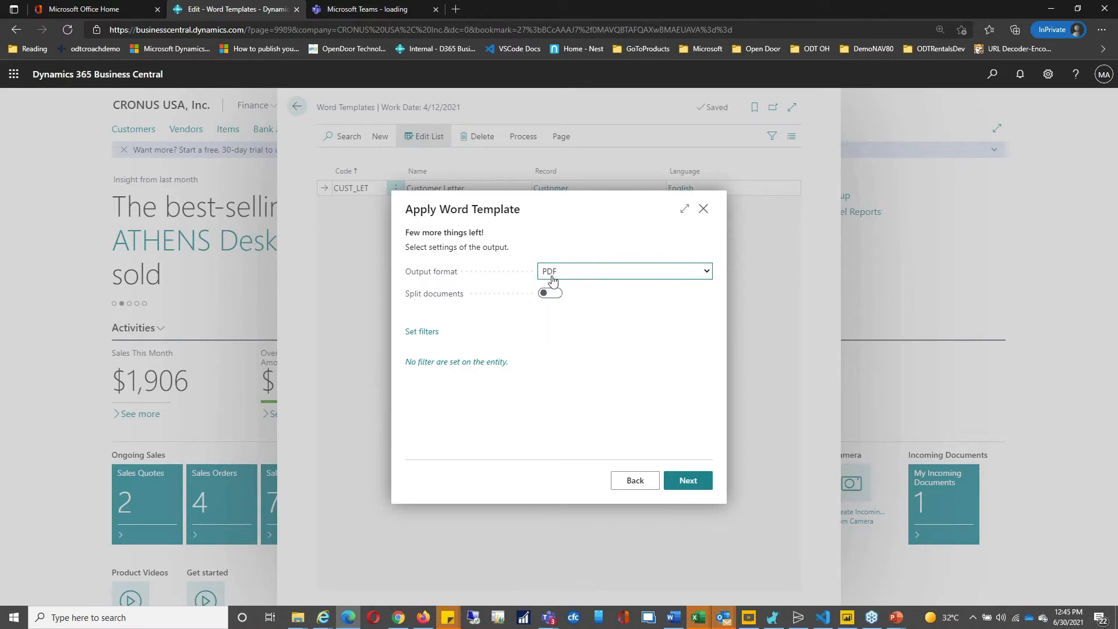
click(548, 293)
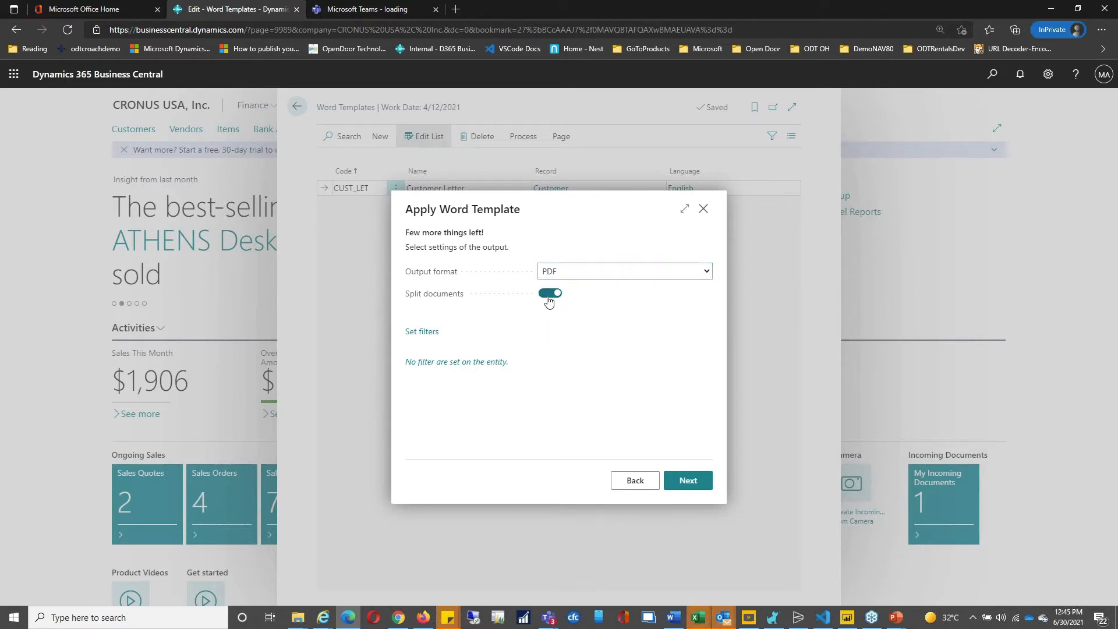
Step: Leave the customer filters empty and finish, downloading the letters as Output (4).zip
click(417, 337)
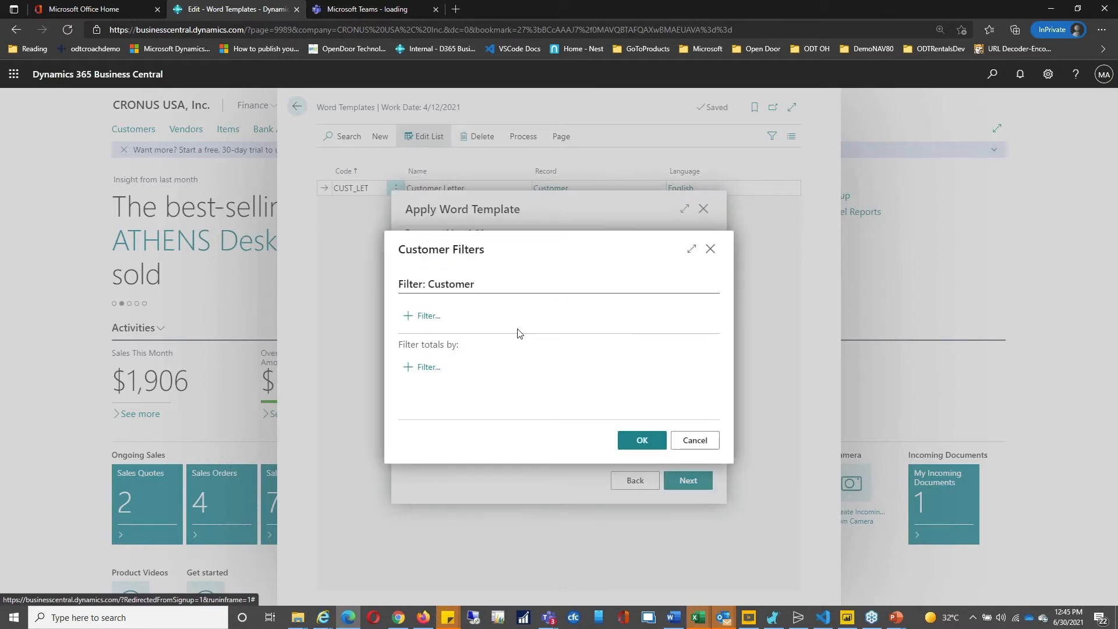
click(427, 322)
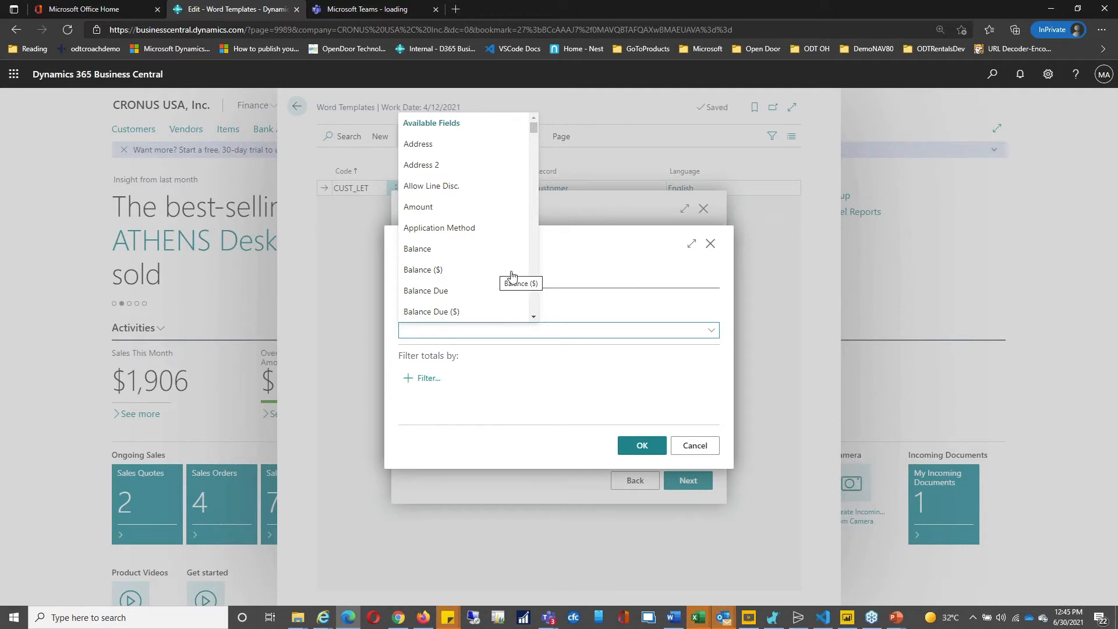
click(610, 269)
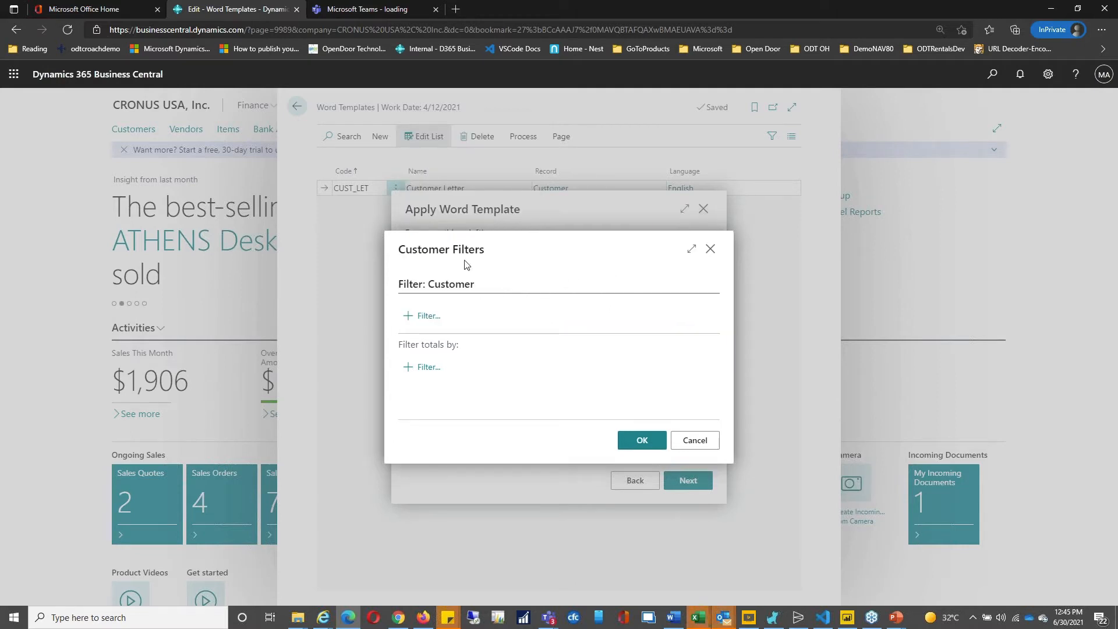
click(642, 441)
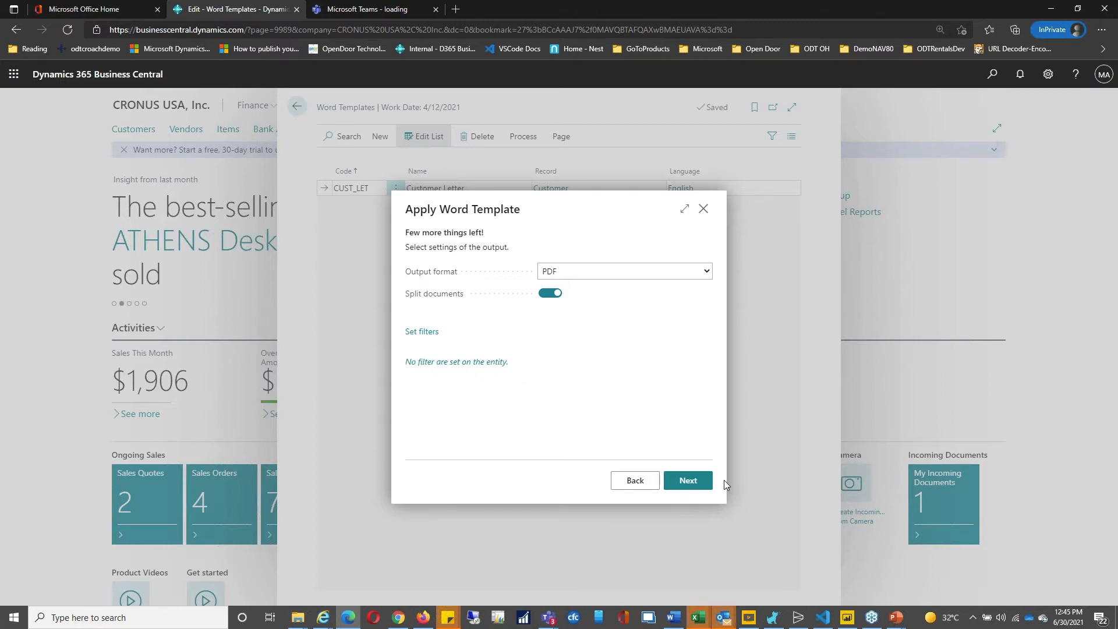
click(688, 480)
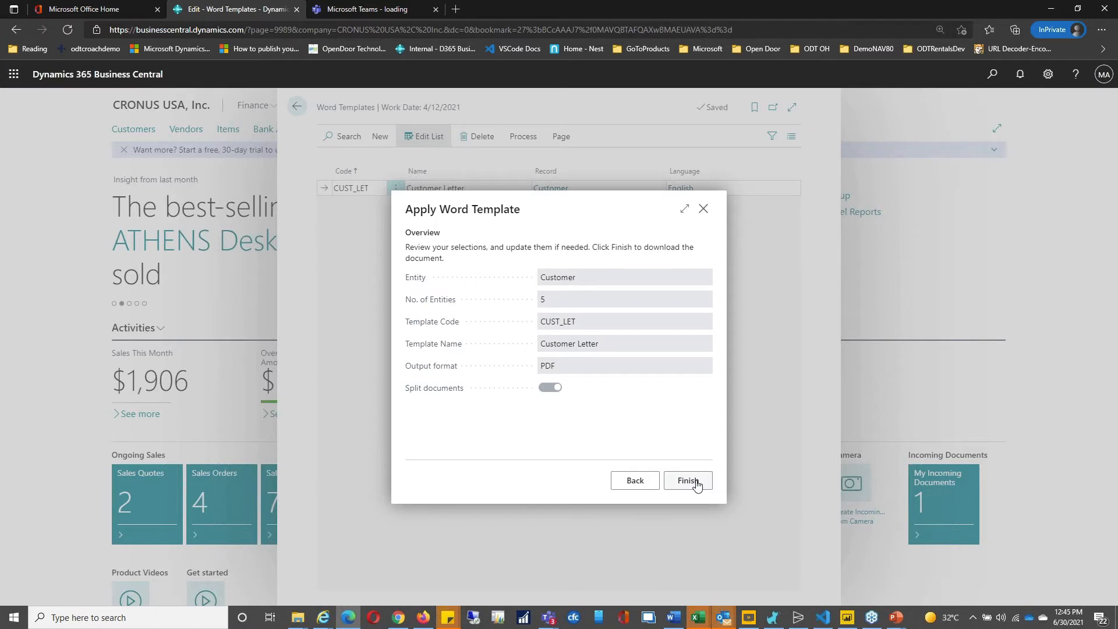
click(695, 481)
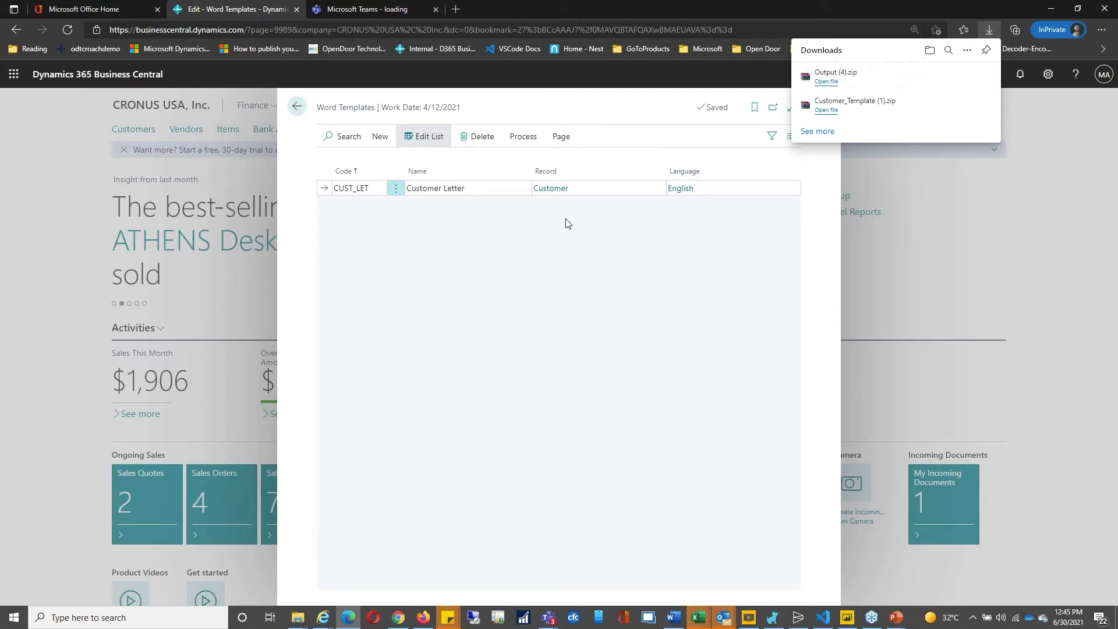
click(297, 618)
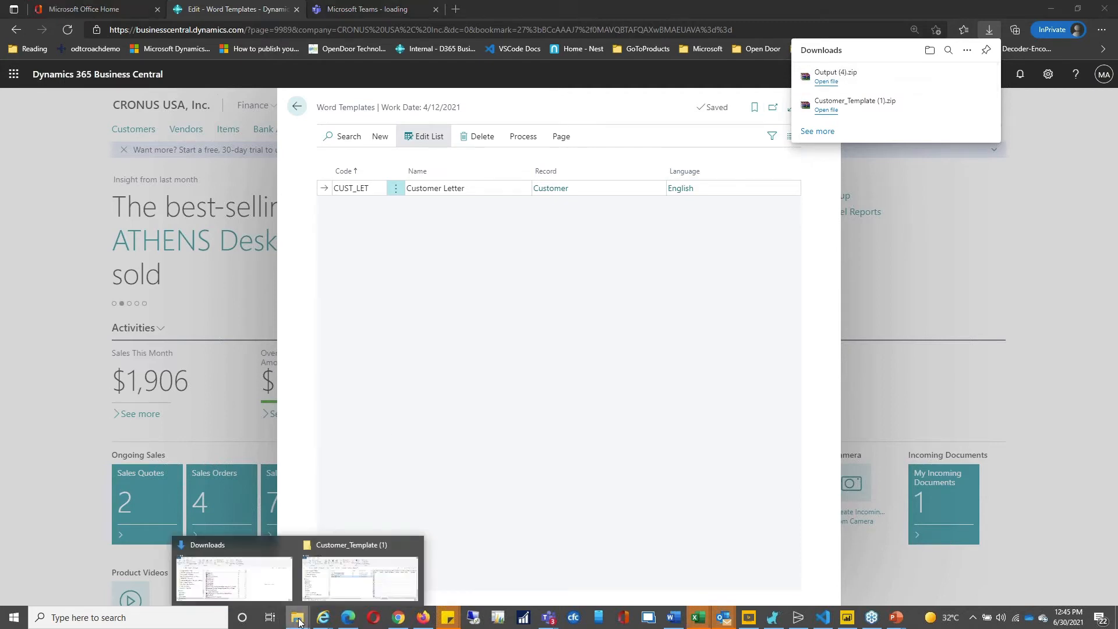
click(365, 599)
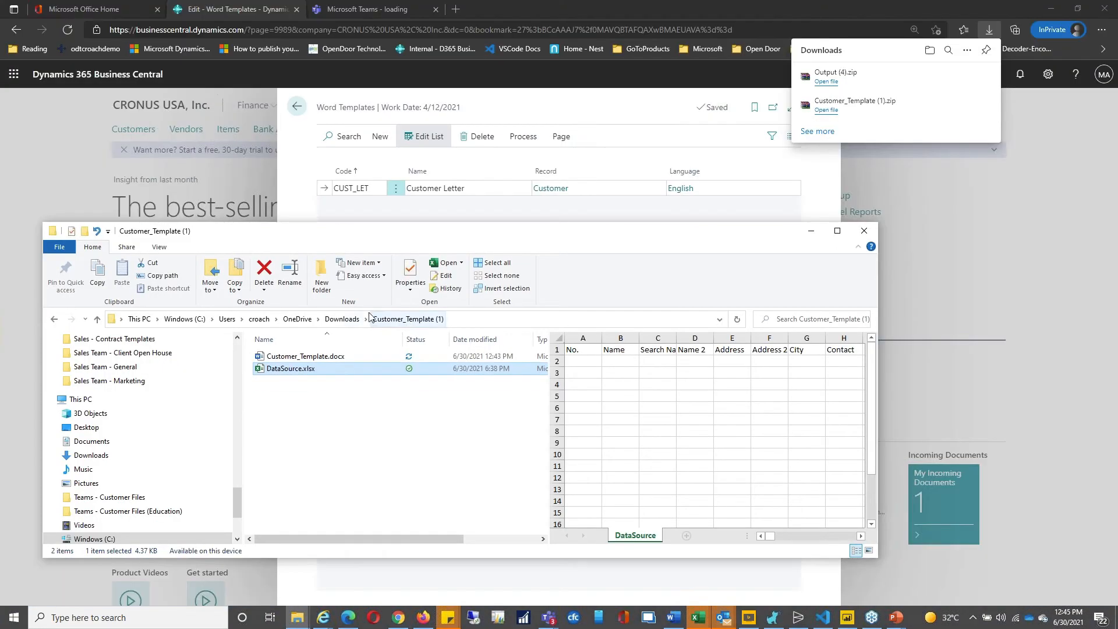
click(343, 318)
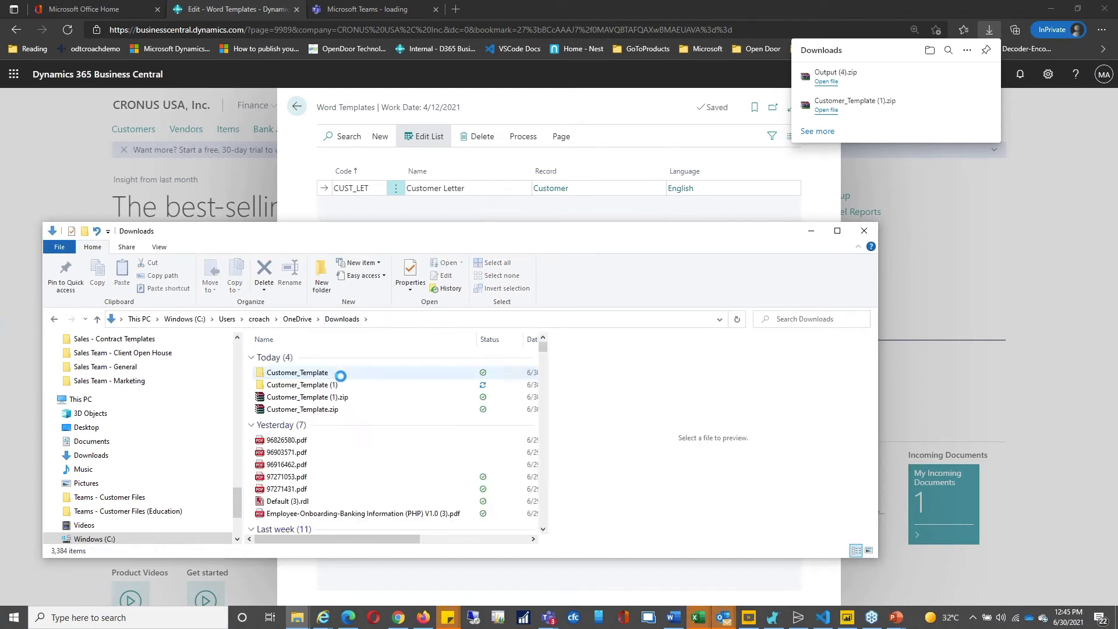
click(316, 374)
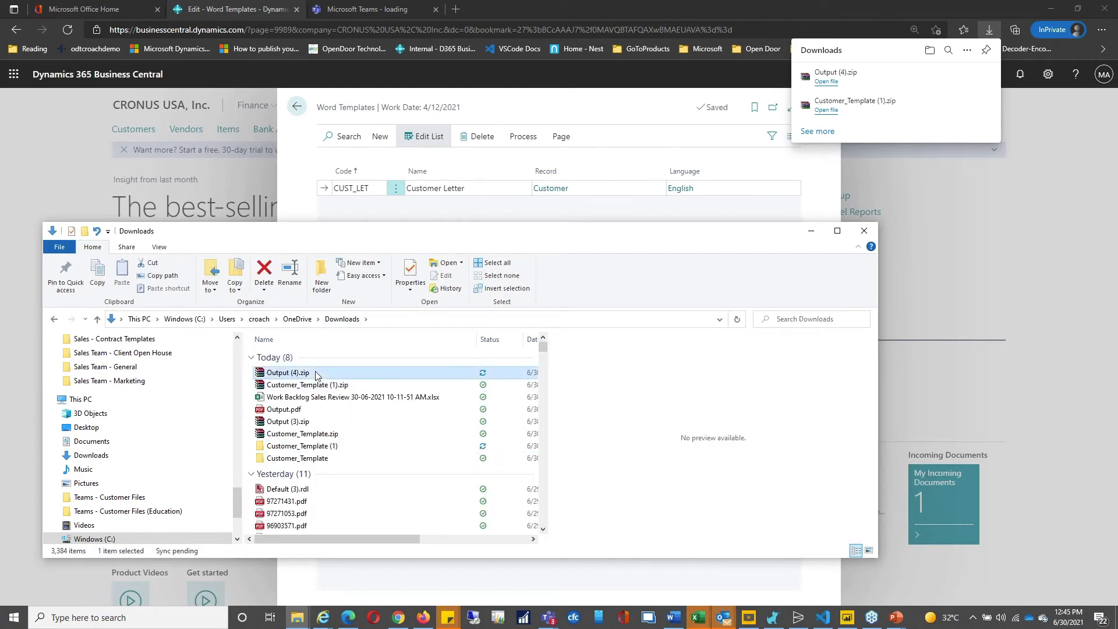
double_click(316, 373)
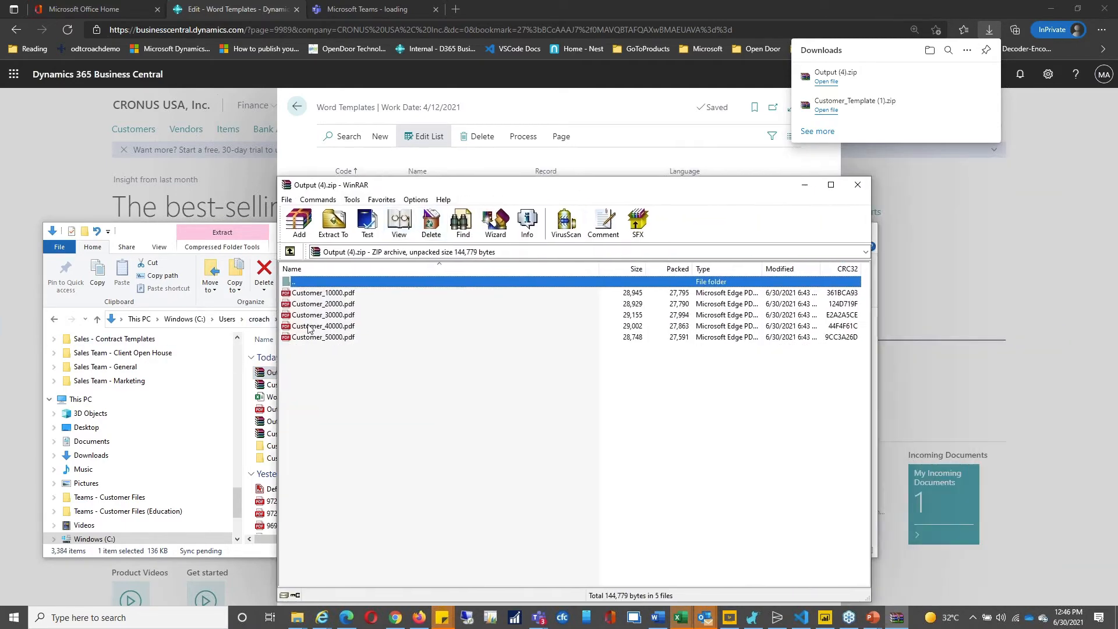
click(335, 294)
double_click(335, 296)
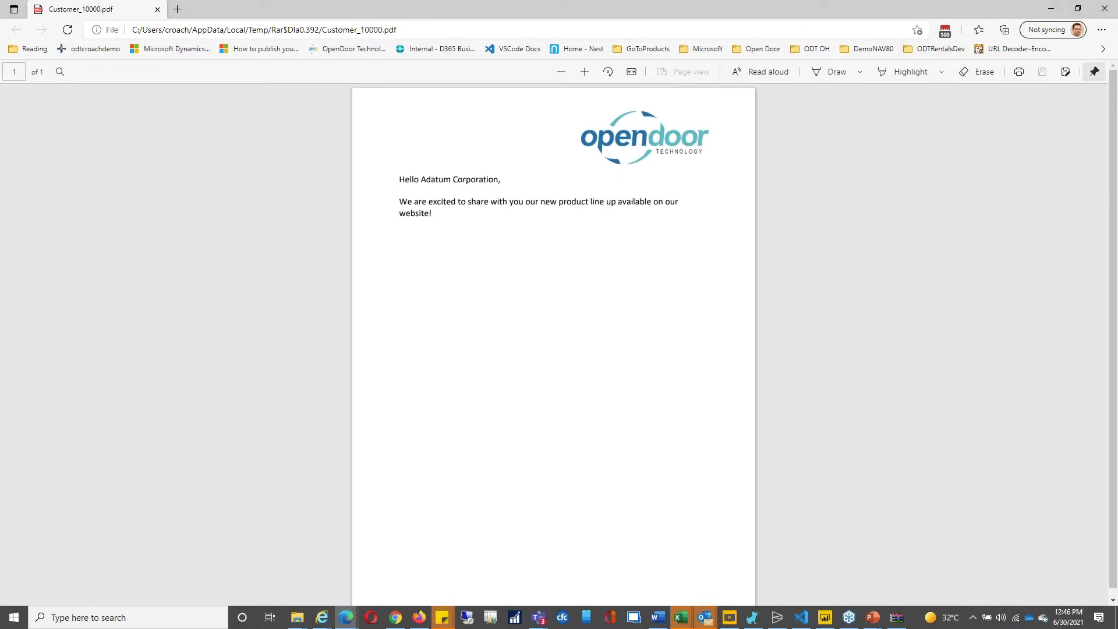
click(1104, 8)
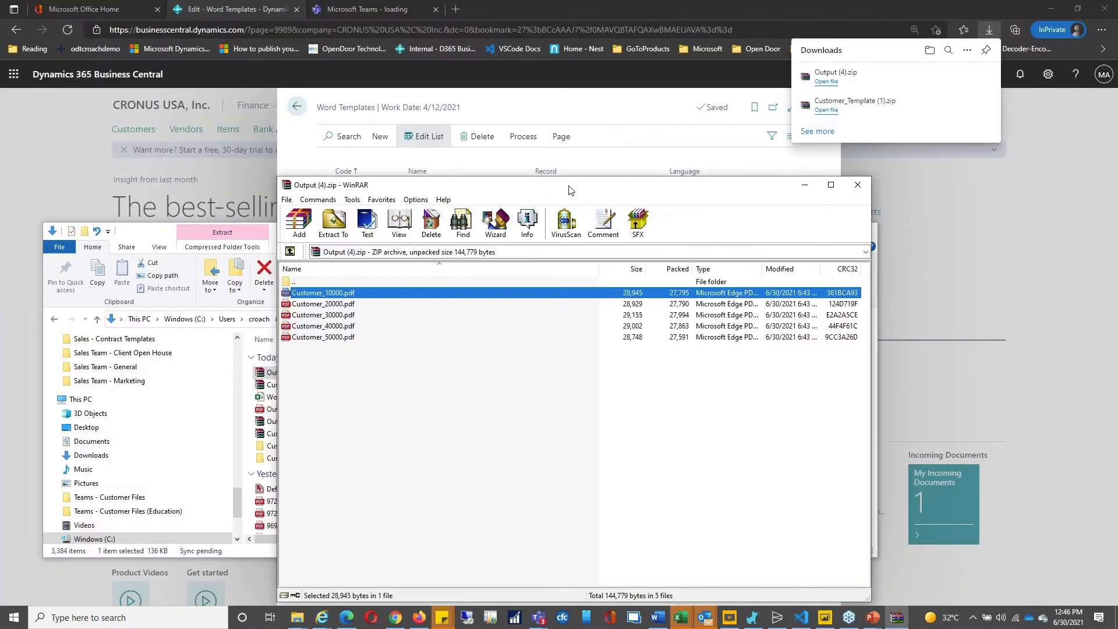
drag(570, 190, 1117, 169)
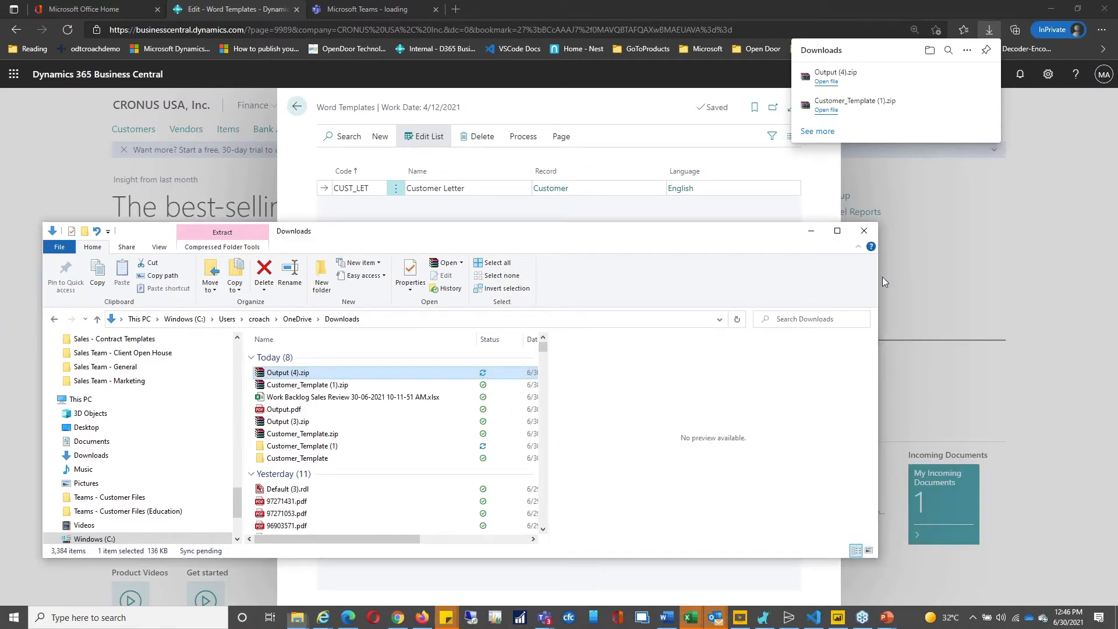
drag(624, 239, 0, 236)
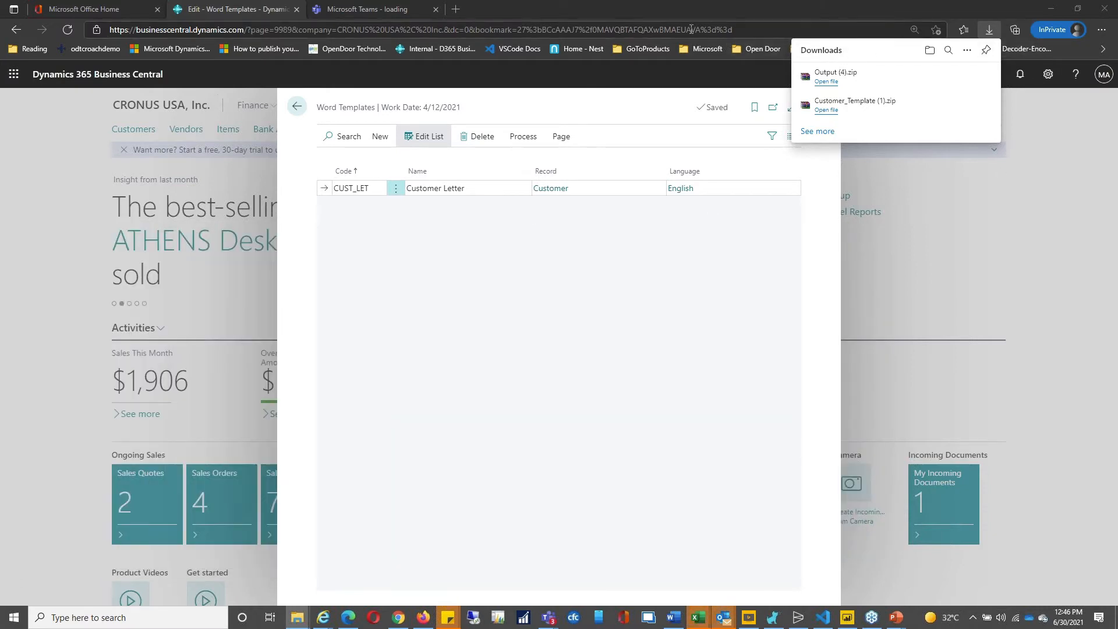
Step: Leave Word Templates and show the five-customer list, Adatum Corporation through Relecloud
click(667, 113)
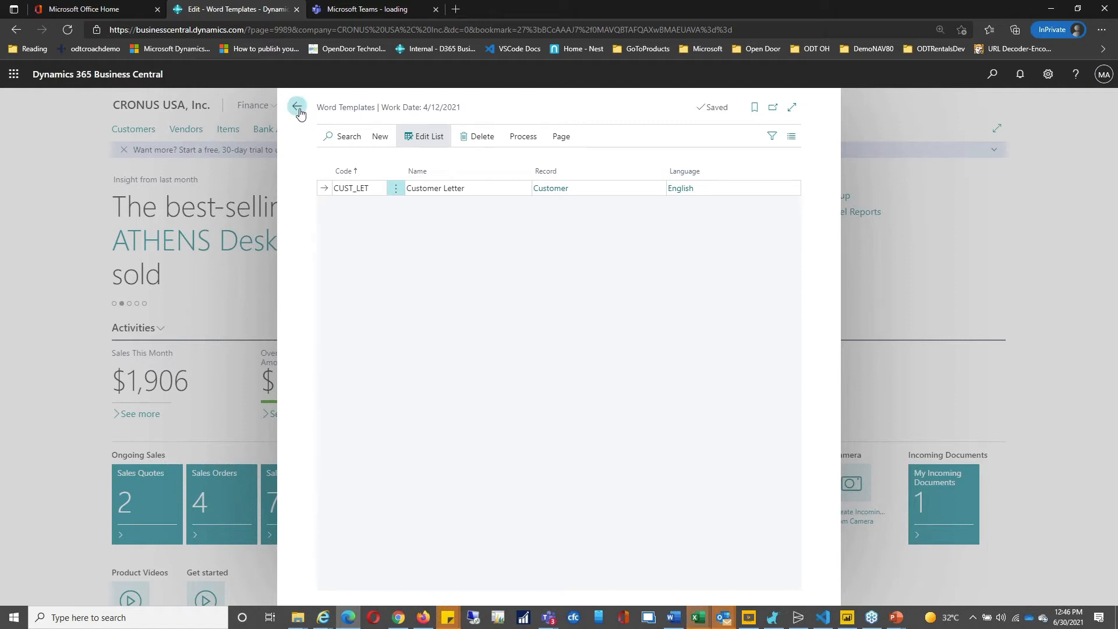
click(298, 107)
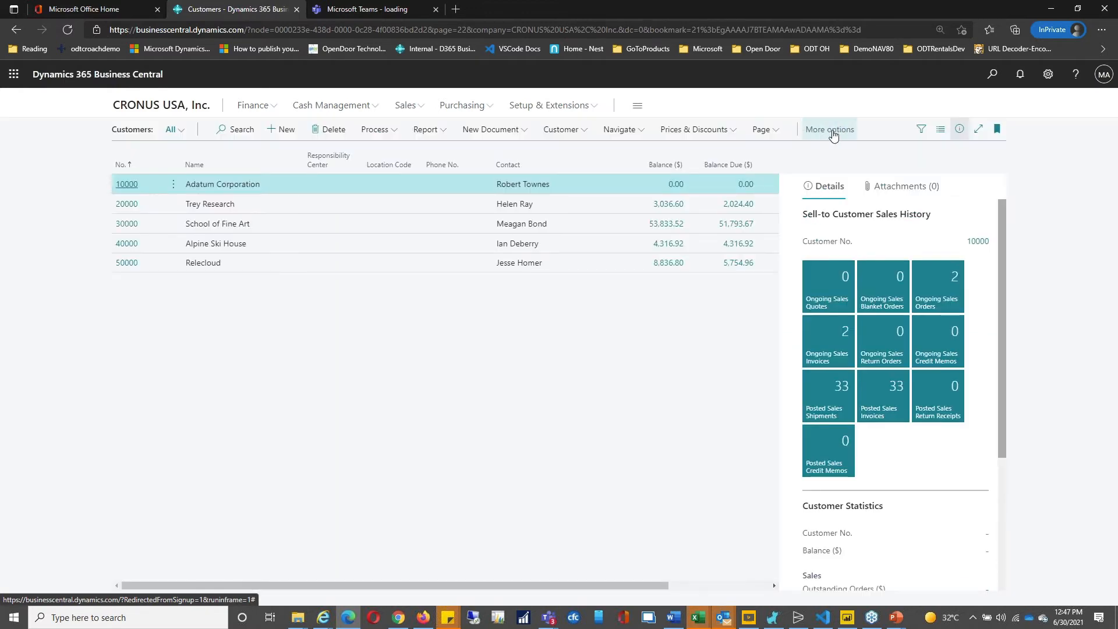
Step: Apply the CUST_LET Word template to Adatum Corporation and download it as Html
click(832, 130)
click(822, 131)
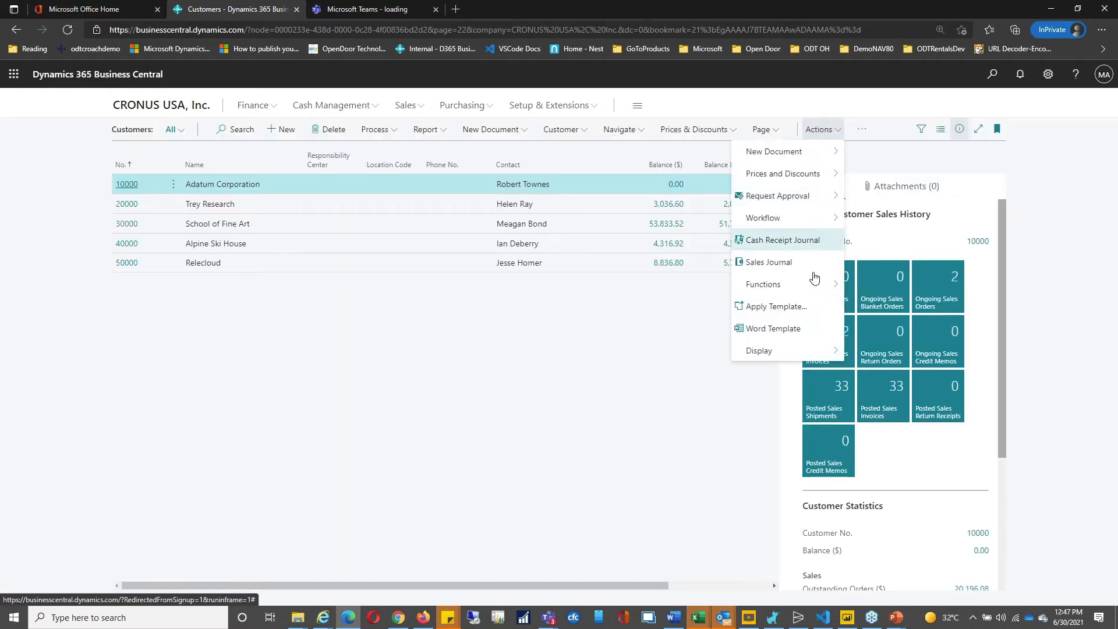
click(801, 327)
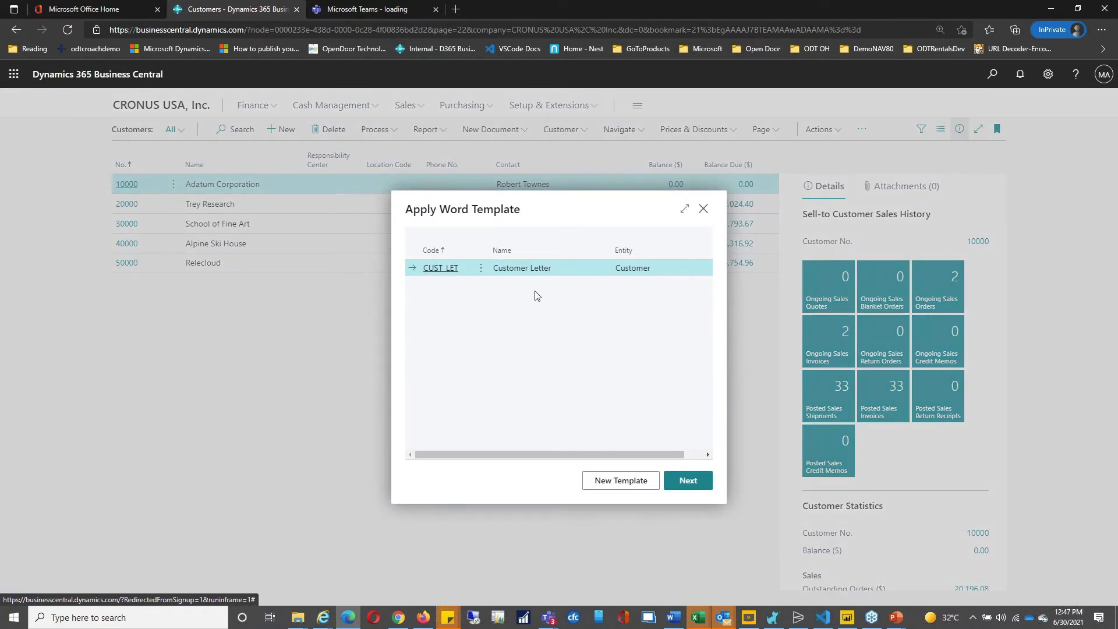
click(681, 481)
click(699, 272)
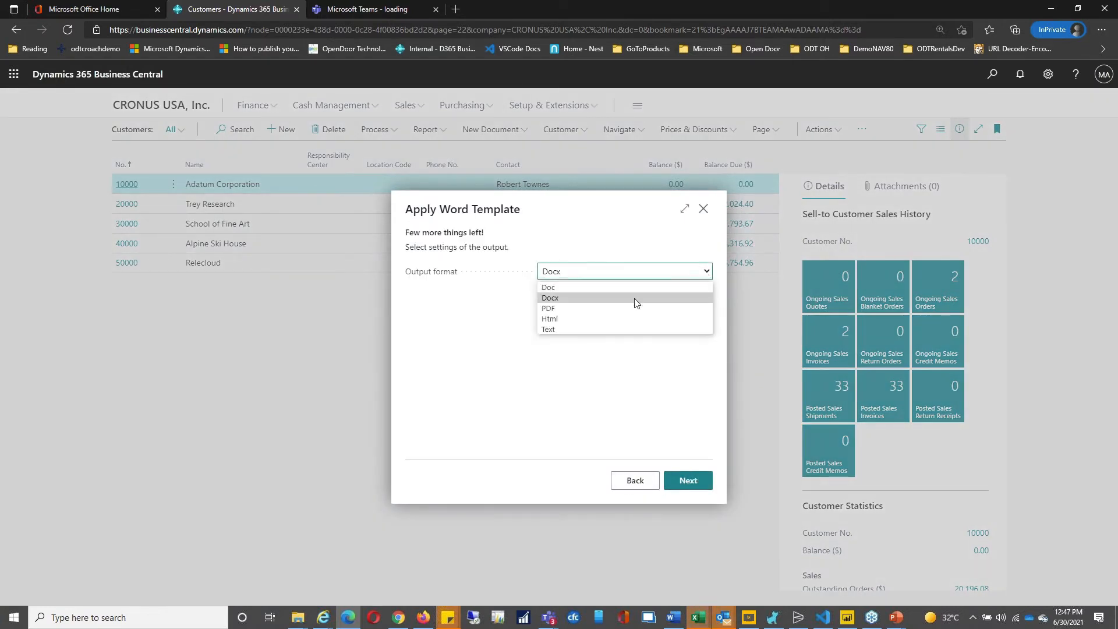
click(611, 322)
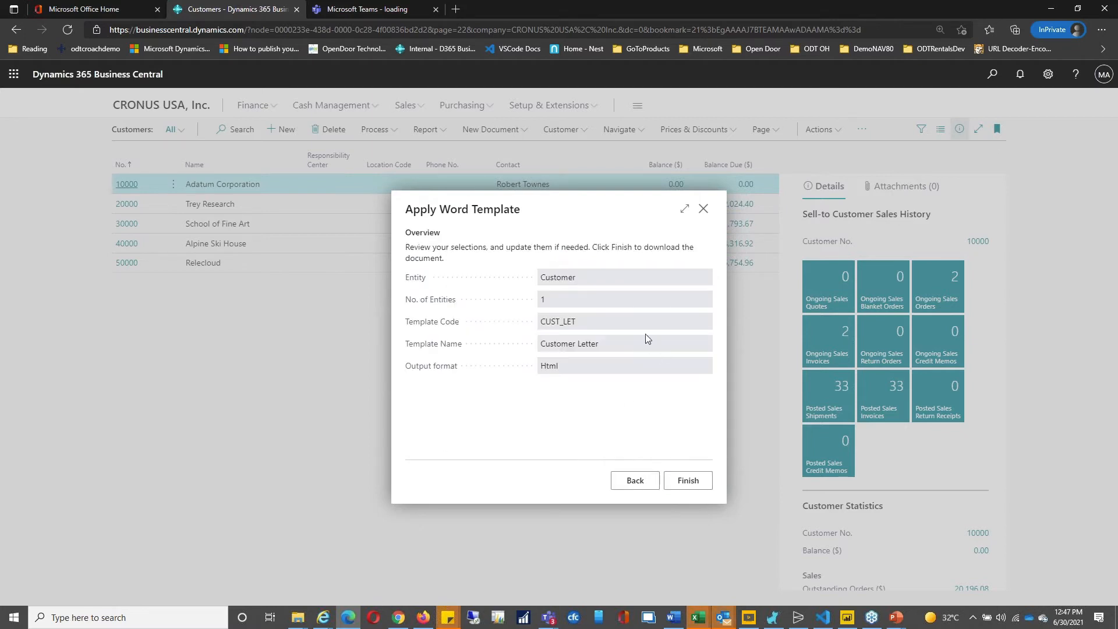
click(691, 485)
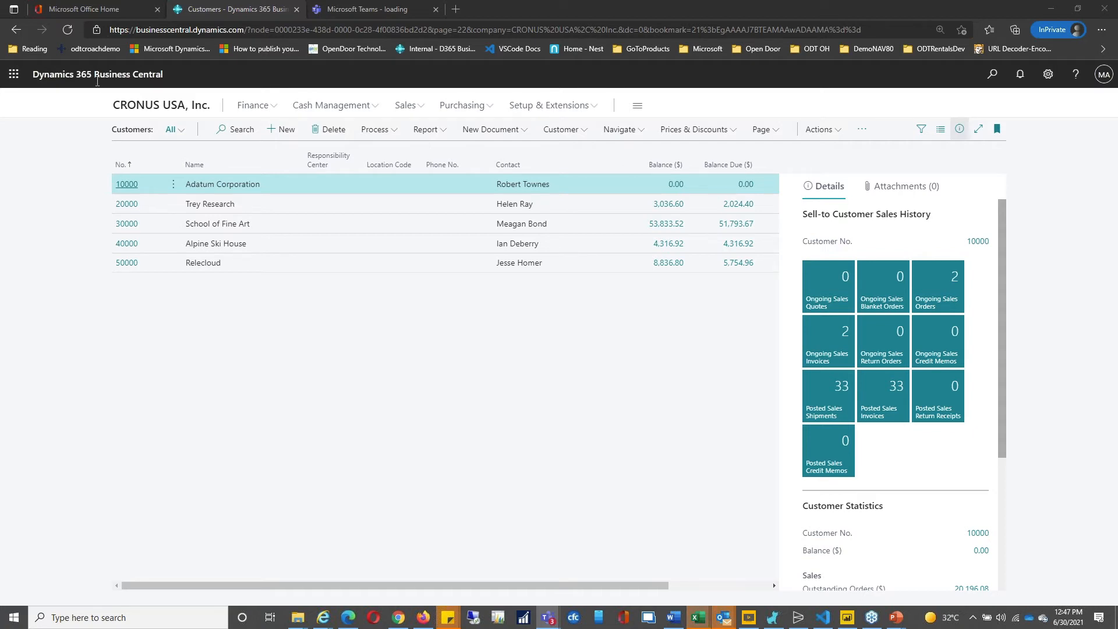
click(358, 20)
Step: Switch to the Teams tab showing the Contoso team's General channel
click(358, 13)
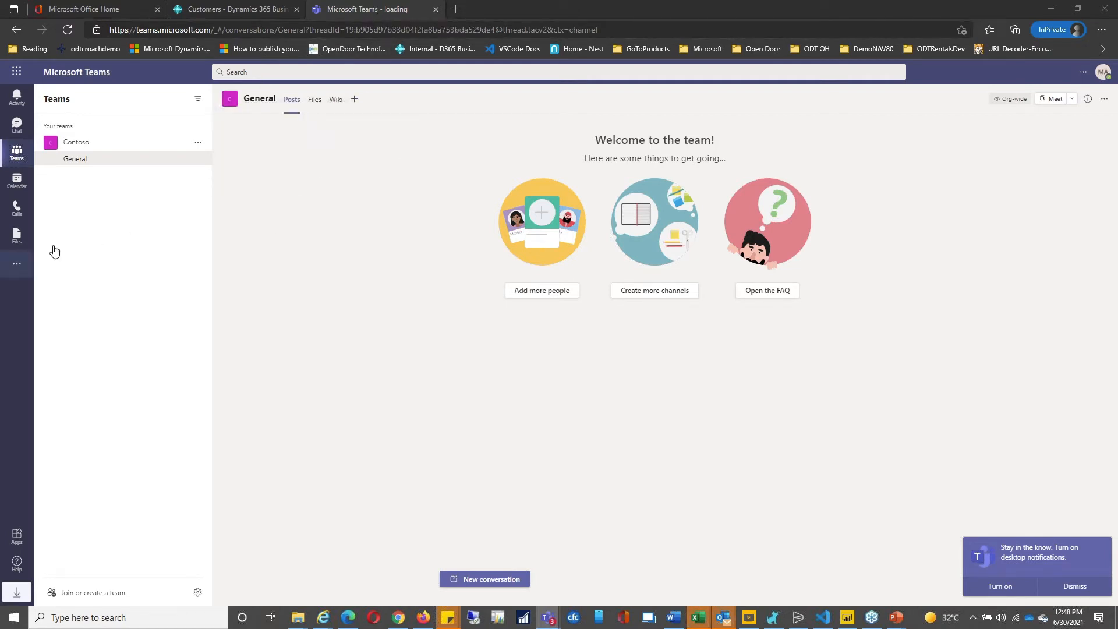
Step: Search Teams apps for 'business ce' and add the Business Central app
click(17, 264)
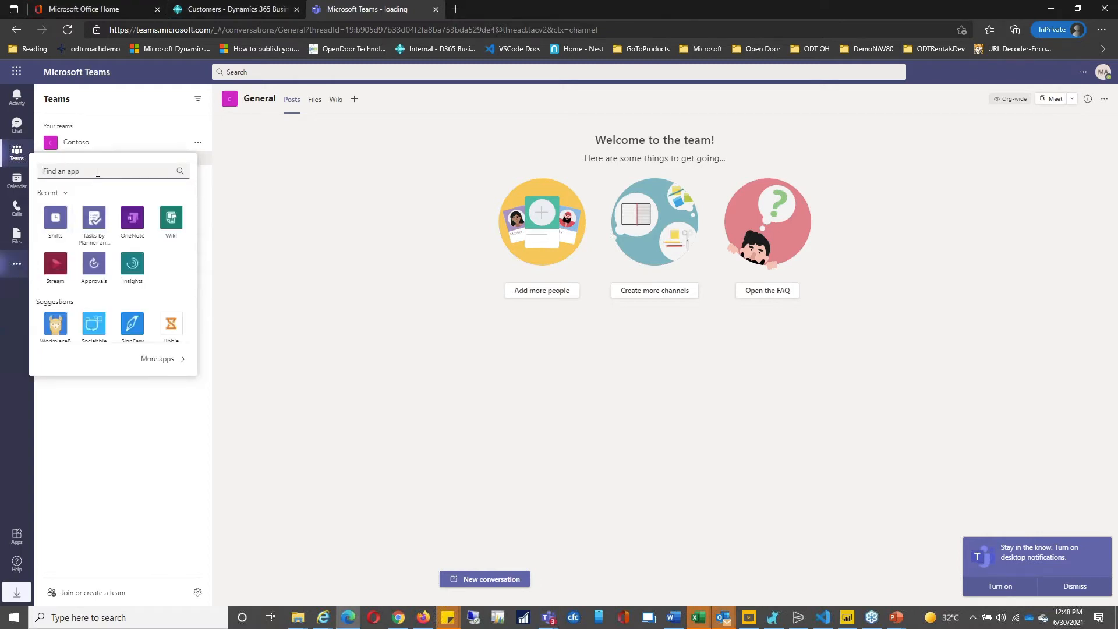
text(busine)
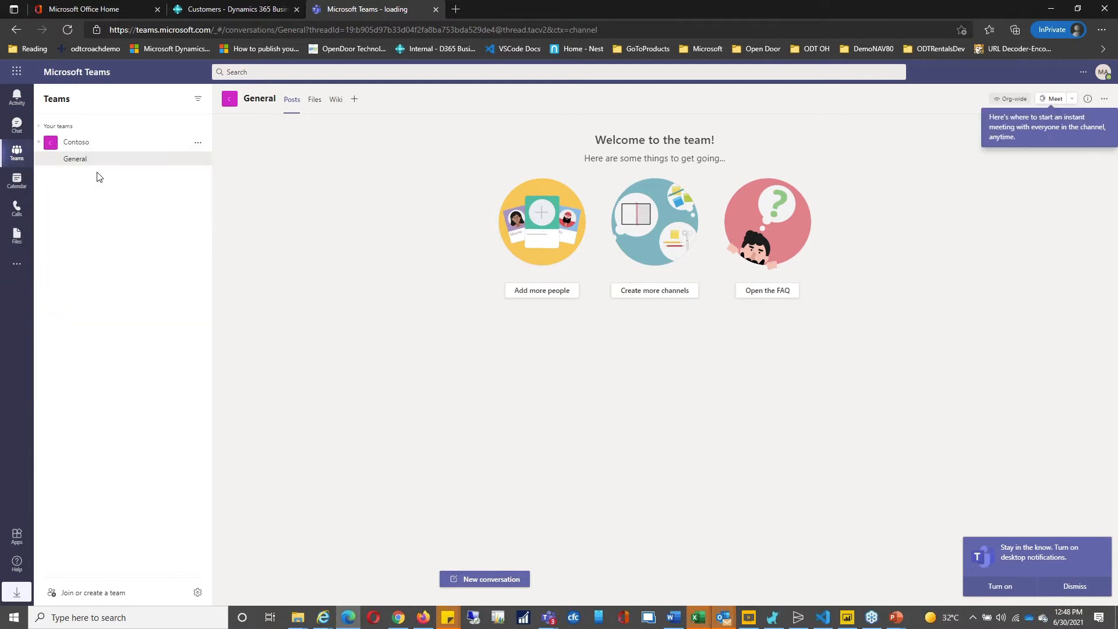
click(18, 267)
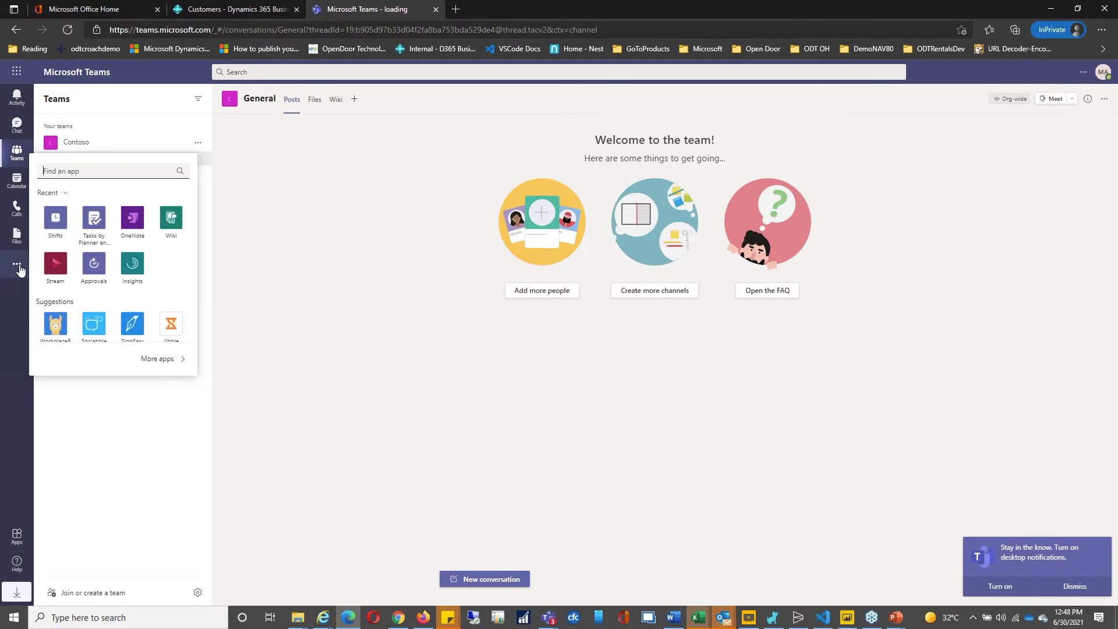
click(88, 170)
text(busine)
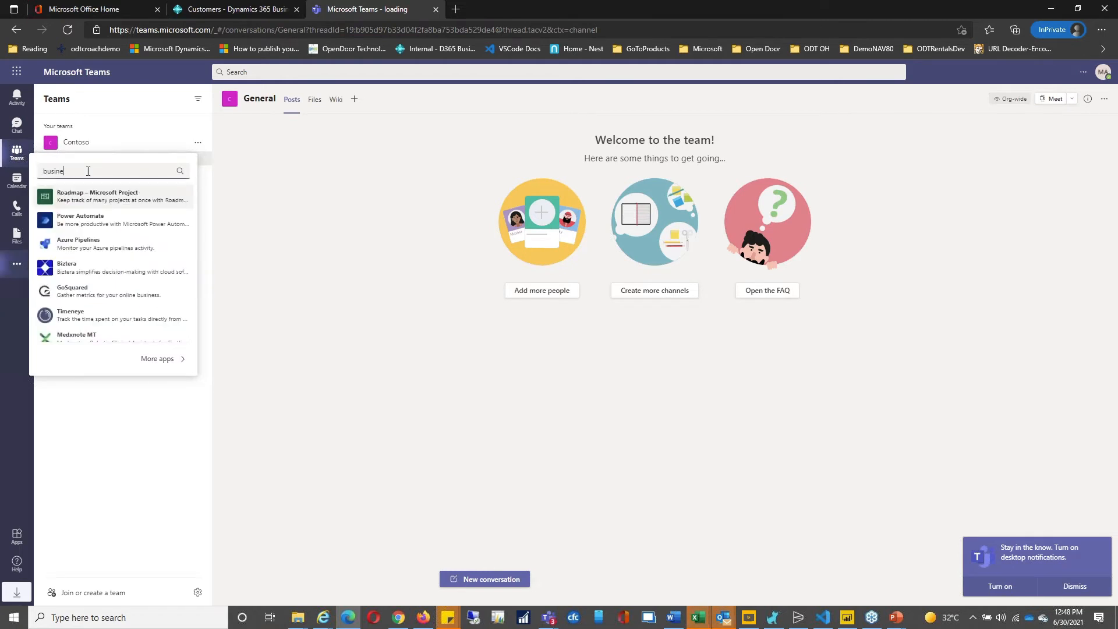
text(ss ce)
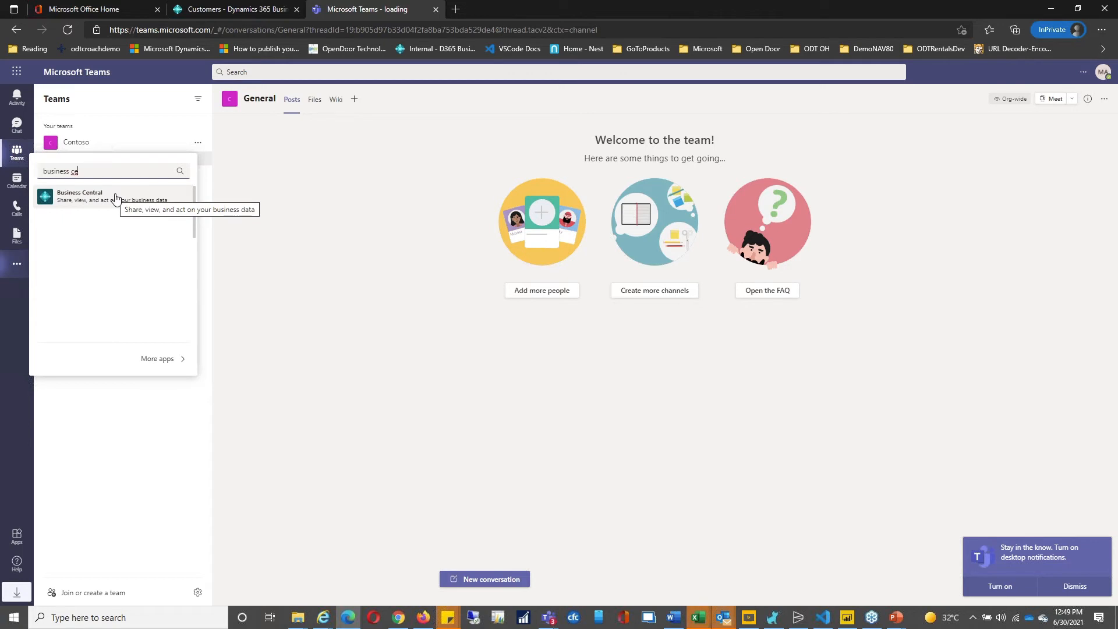
click(116, 197)
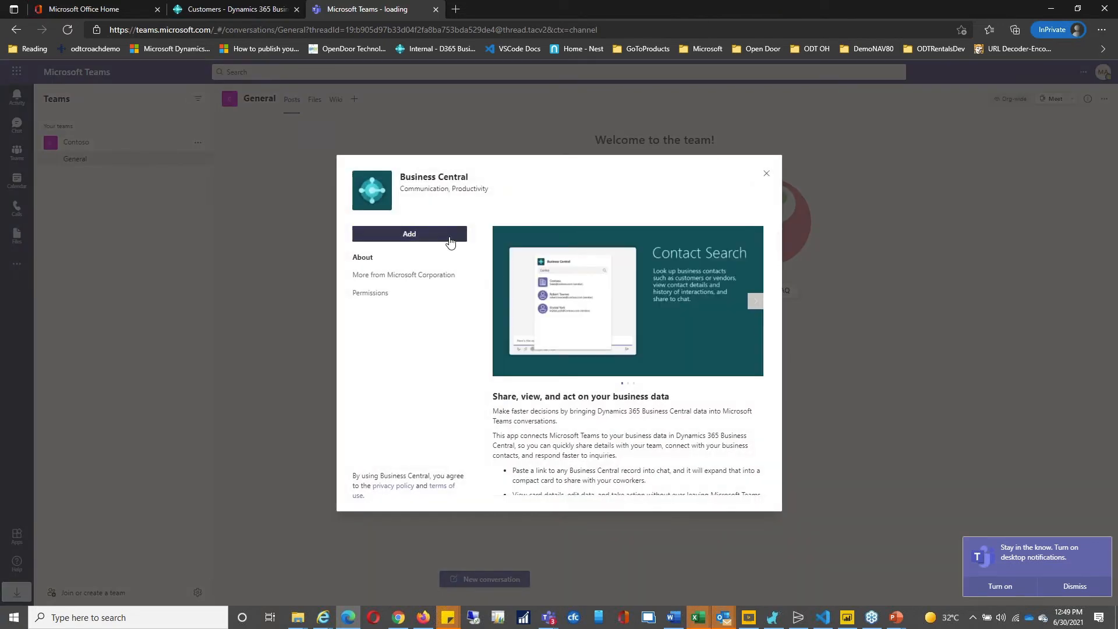
click(450, 239)
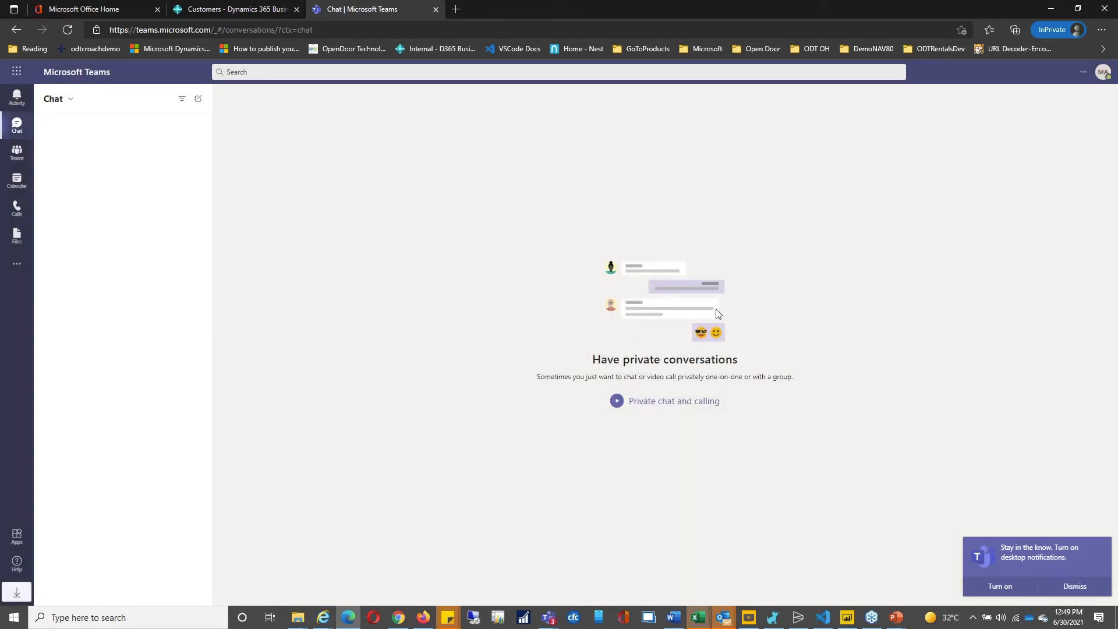
click(26, 263)
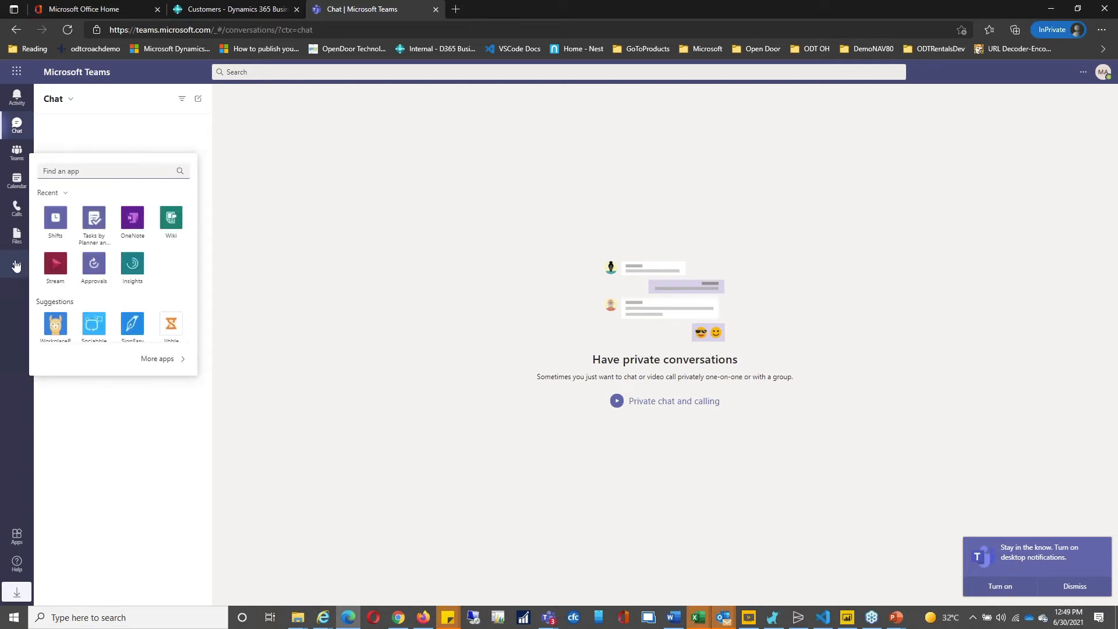
click(16, 266)
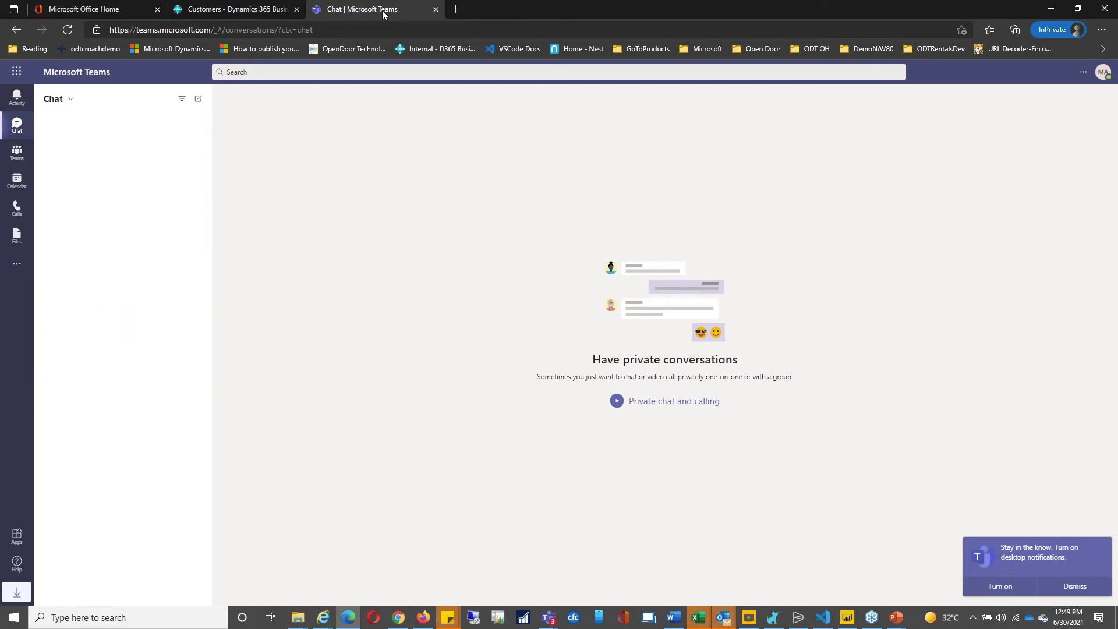
click(324, 70)
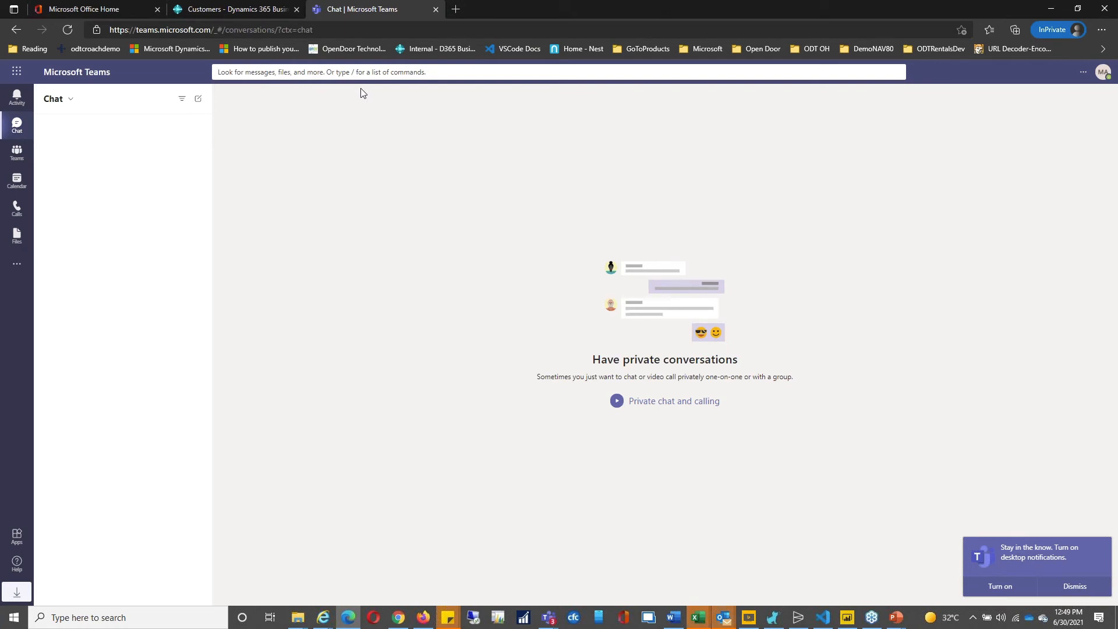
text(@busines)
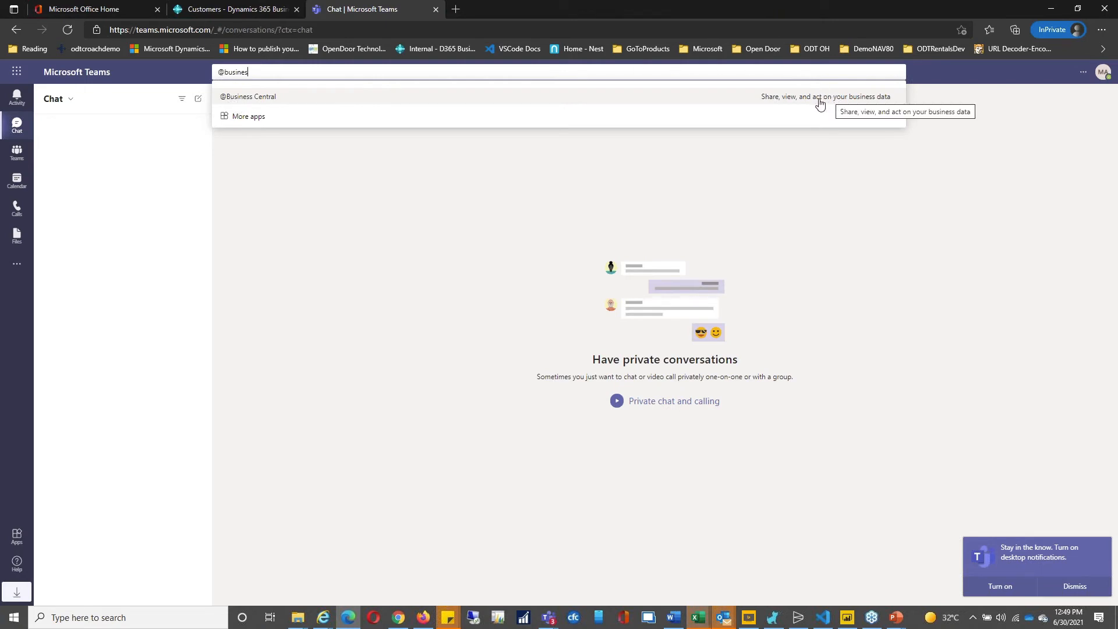
click(309, 98)
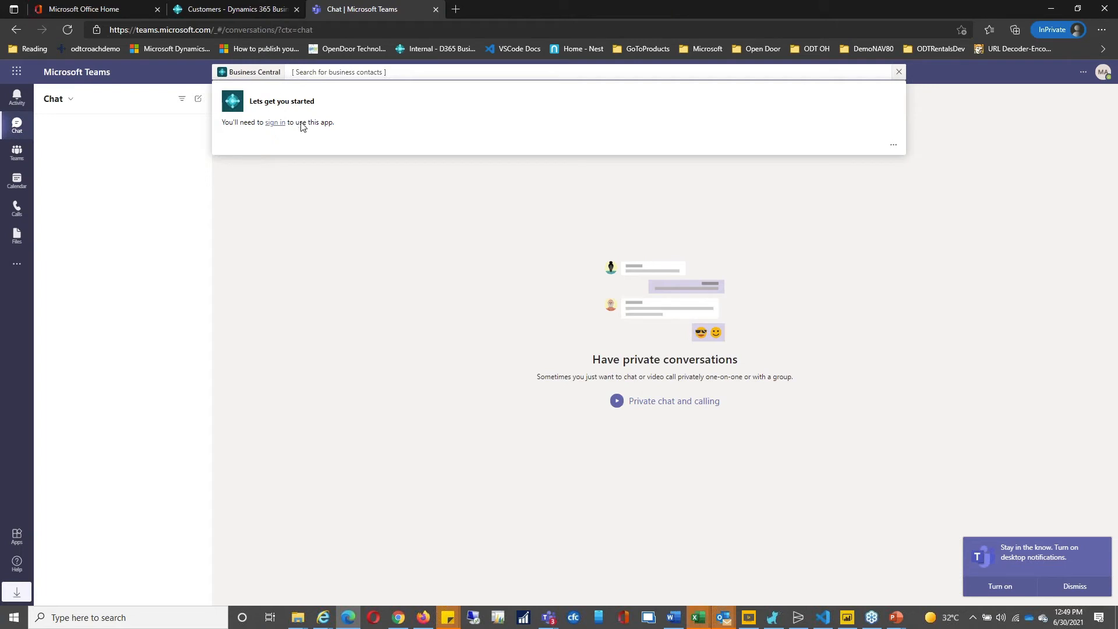
click(277, 123)
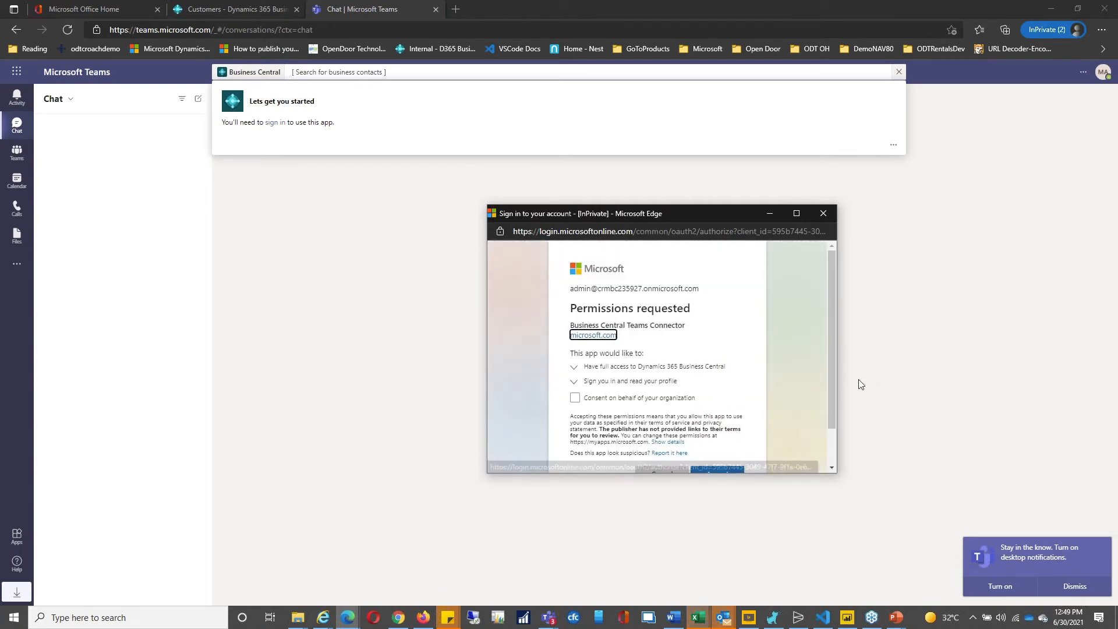
drag(835, 379, 837, 427)
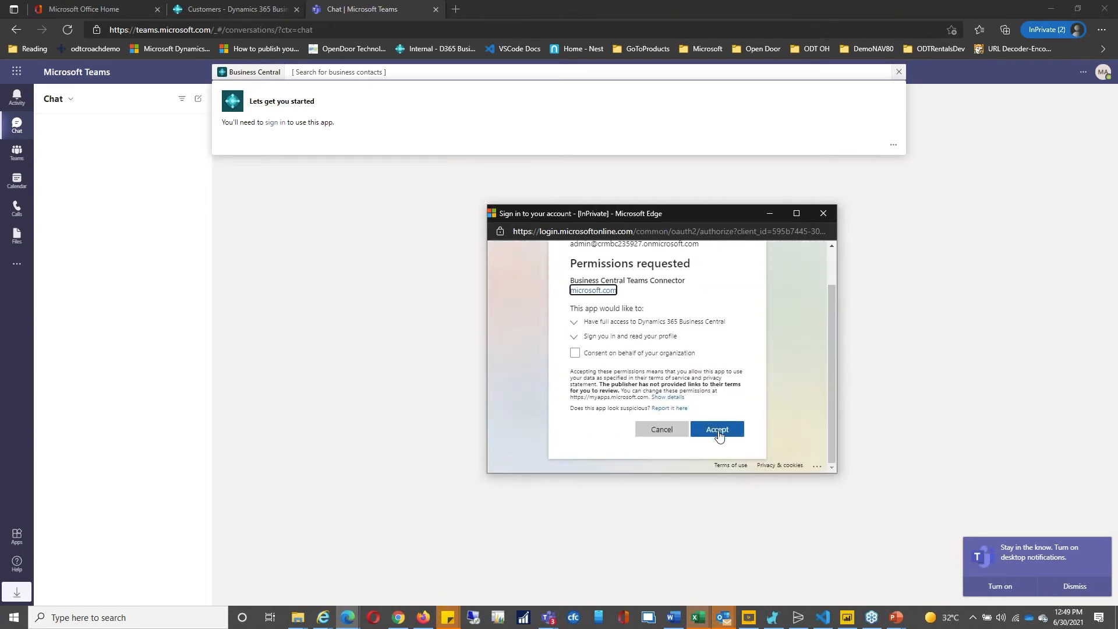
click(718, 431)
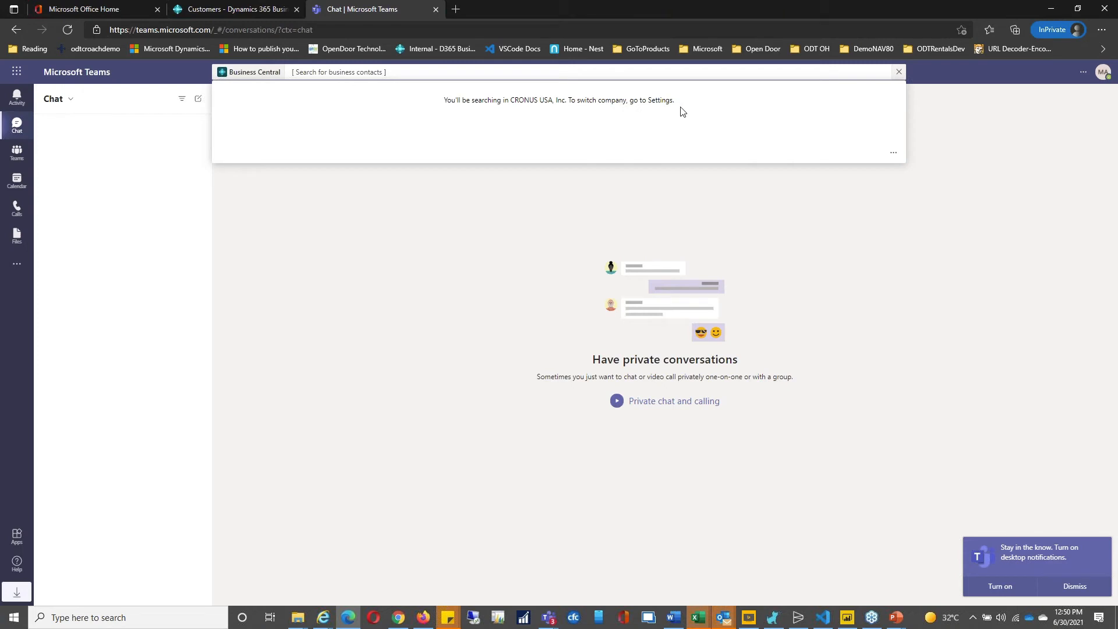
Step: Search Business Central contacts for 'ada' and open the Adatum Corporation card
click(895, 154)
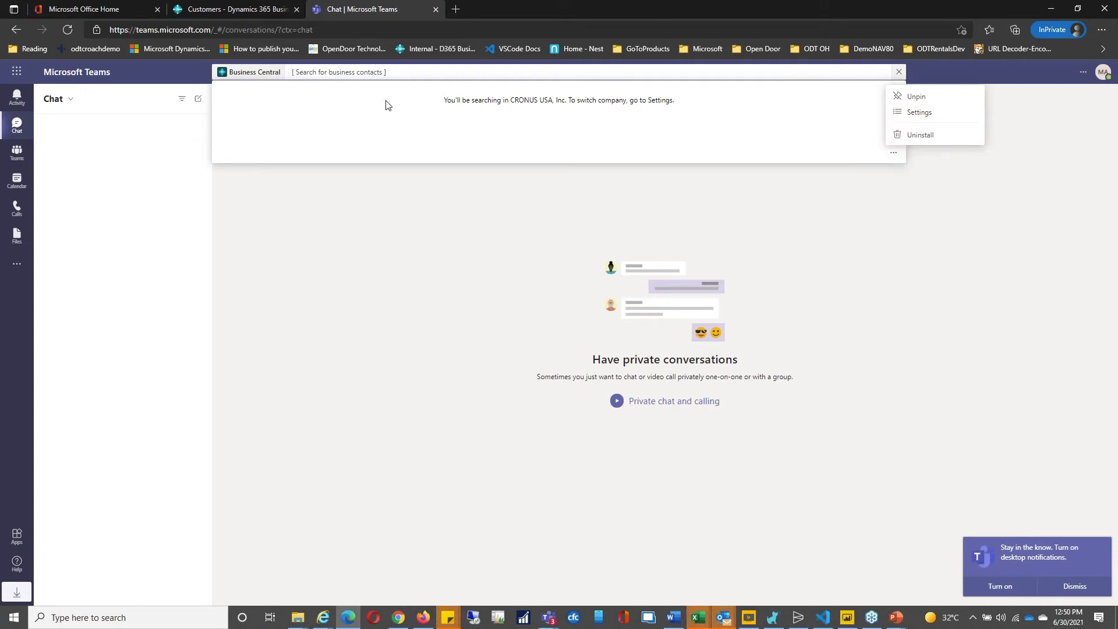
click(445, 71)
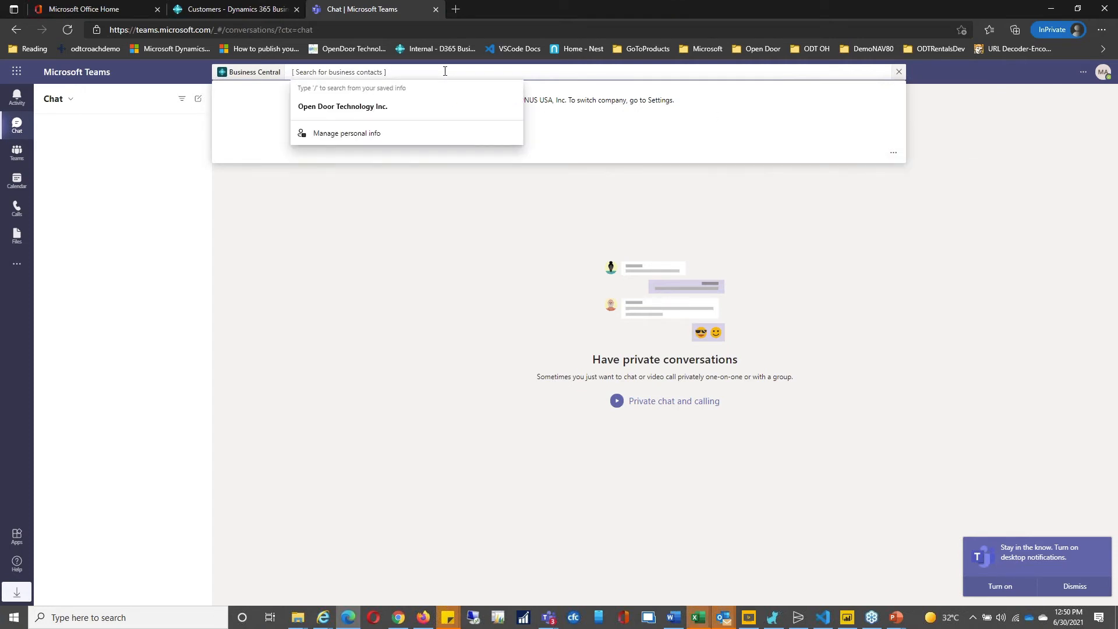
text(ada)
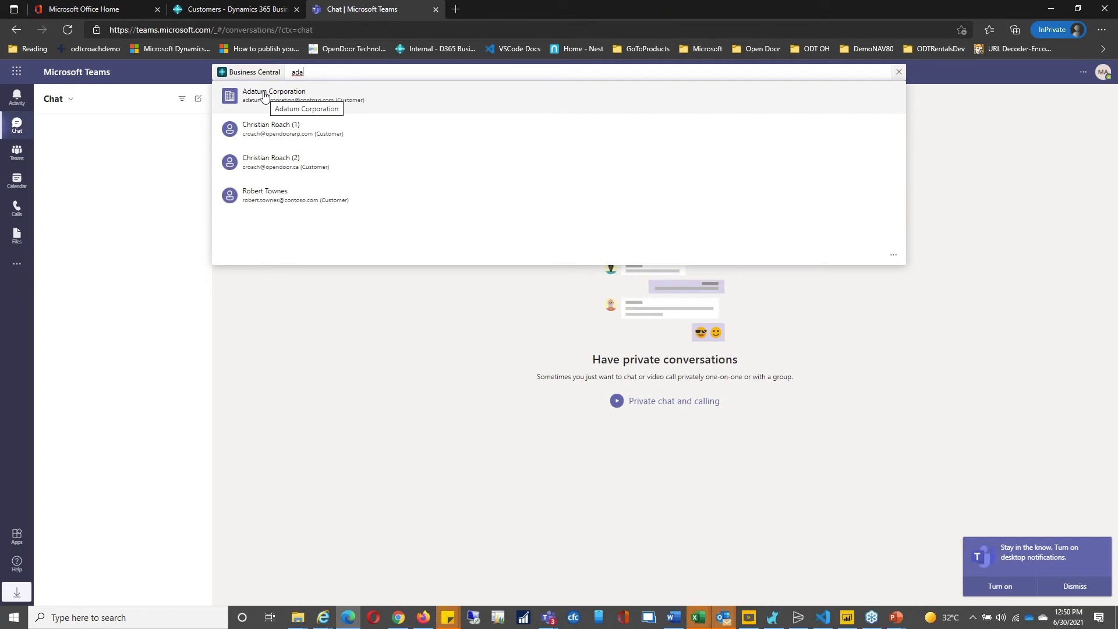
click(264, 95)
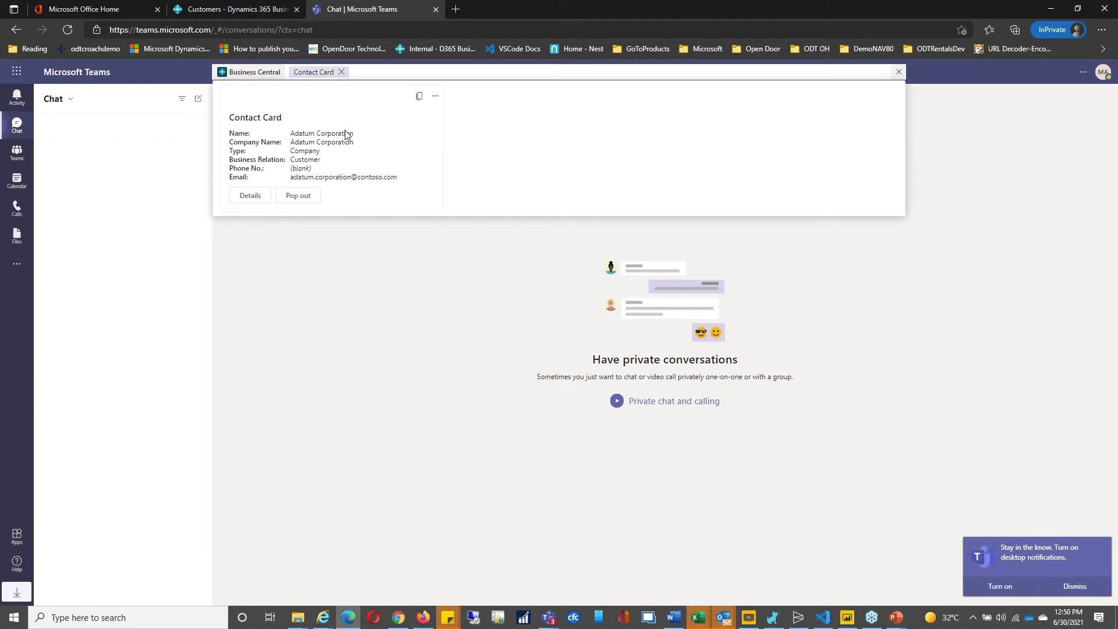
Step: View Adatum Corporation's details, then pop its contact card out into a Business Central tab
click(248, 201)
click(250, 203)
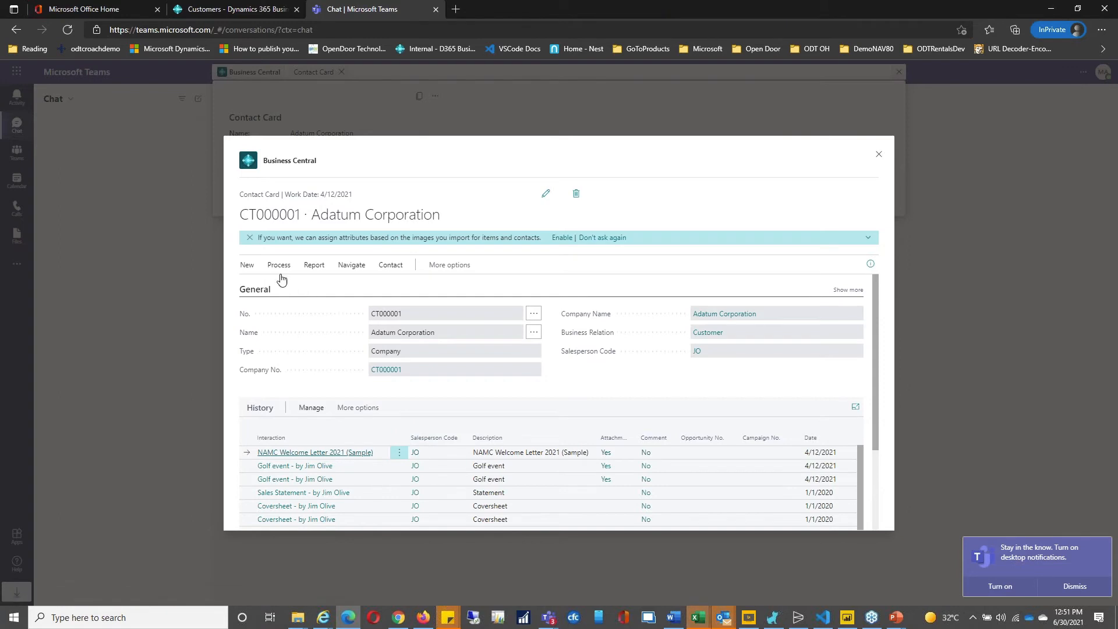
click(878, 156)
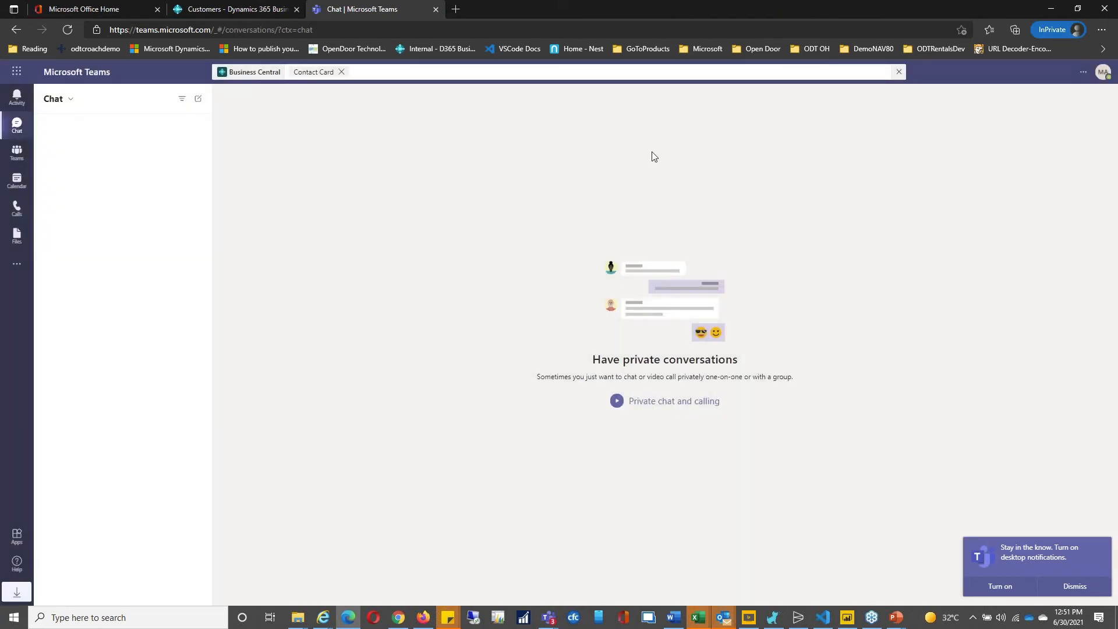
click(359, 73)
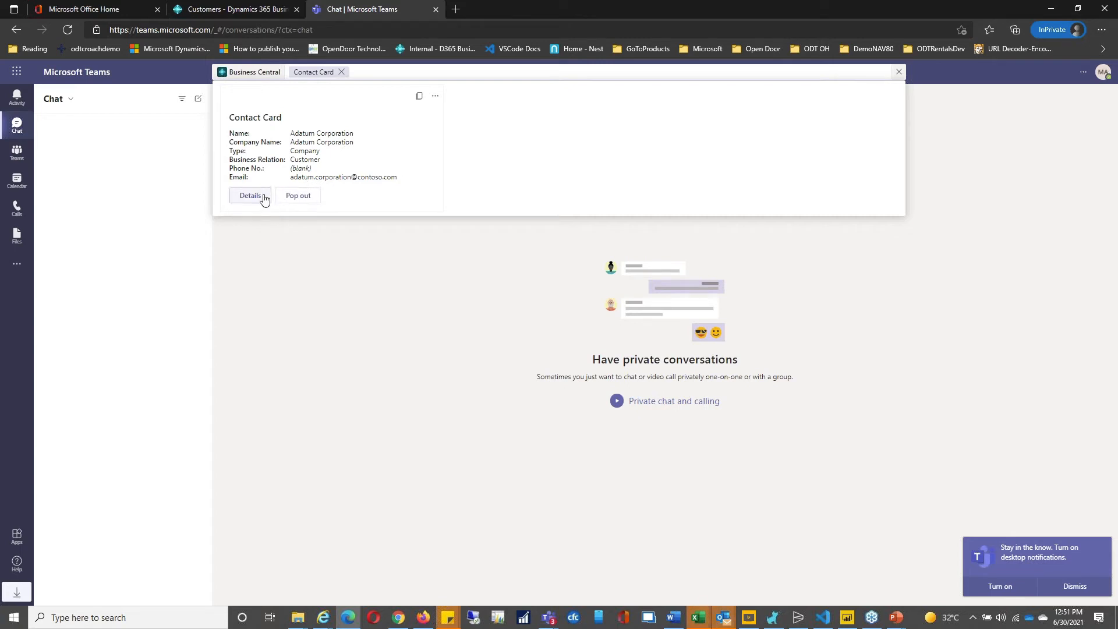
click(302, 201)
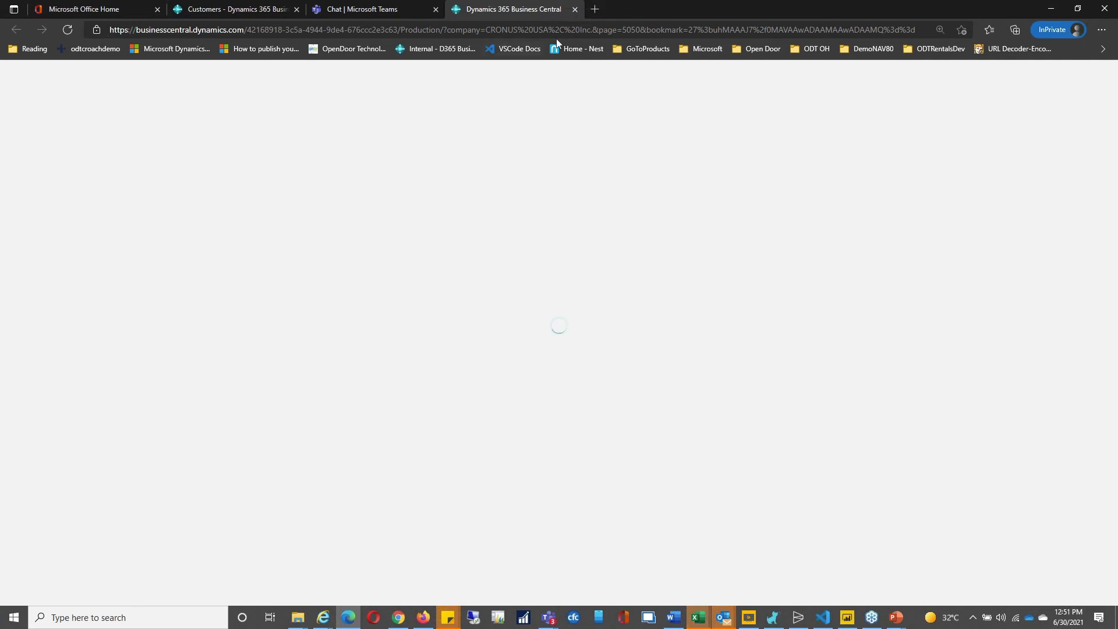
Step: Copy the Adatum contact card URL and return to the Teams chat tab
click(657, 29)
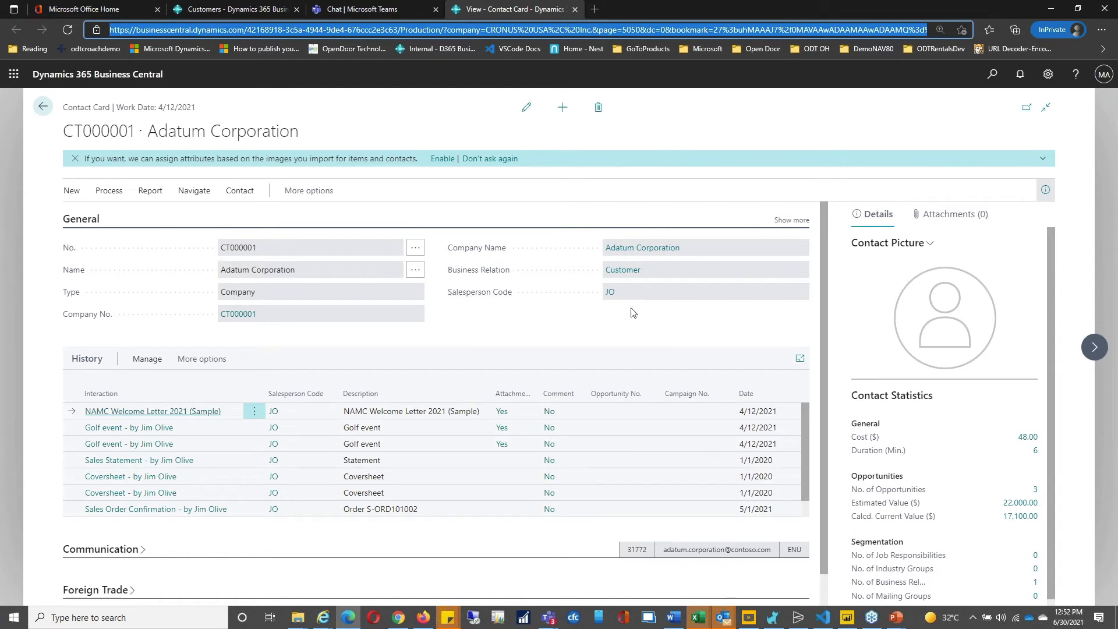
click(367, 8)
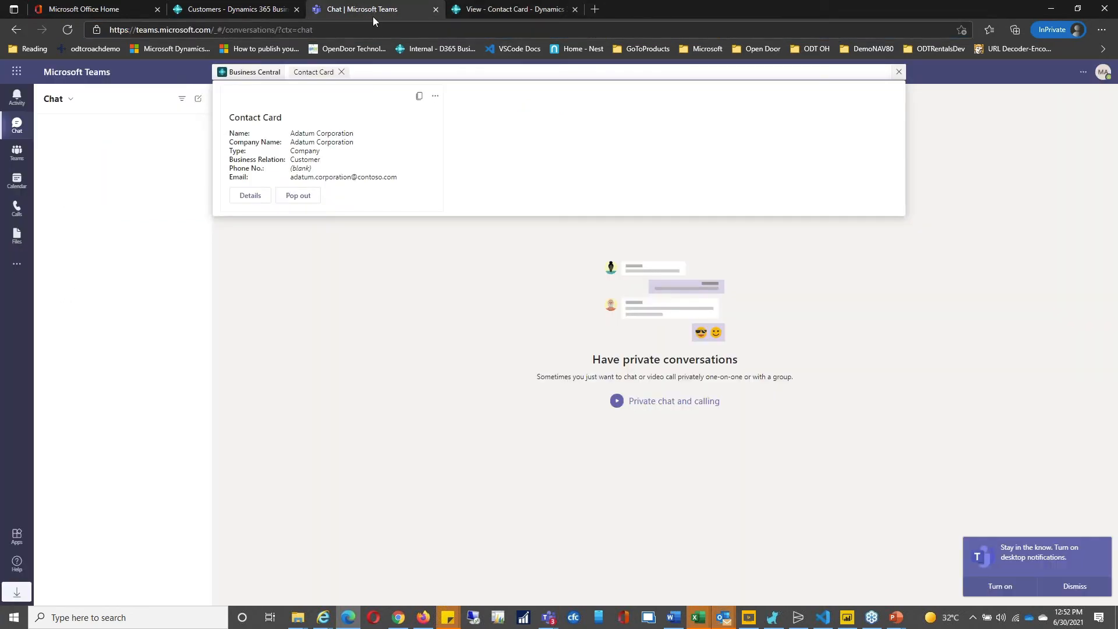
Step: Paste the Adatum contact card link into a new Teams chat, then return to Customers
click(19, 131)
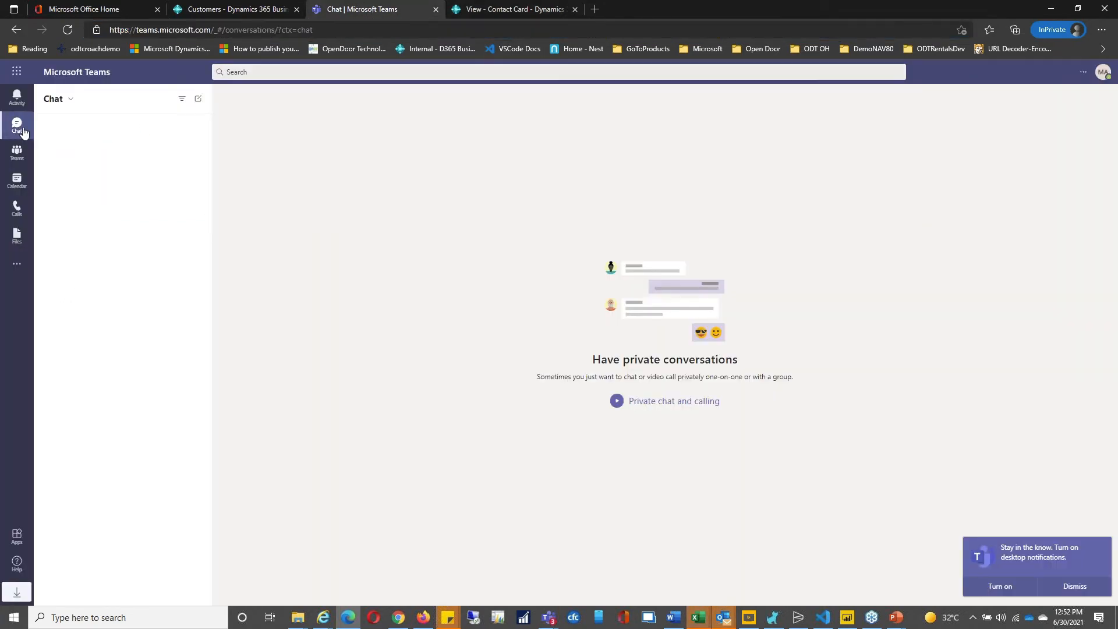
click(198, 99)
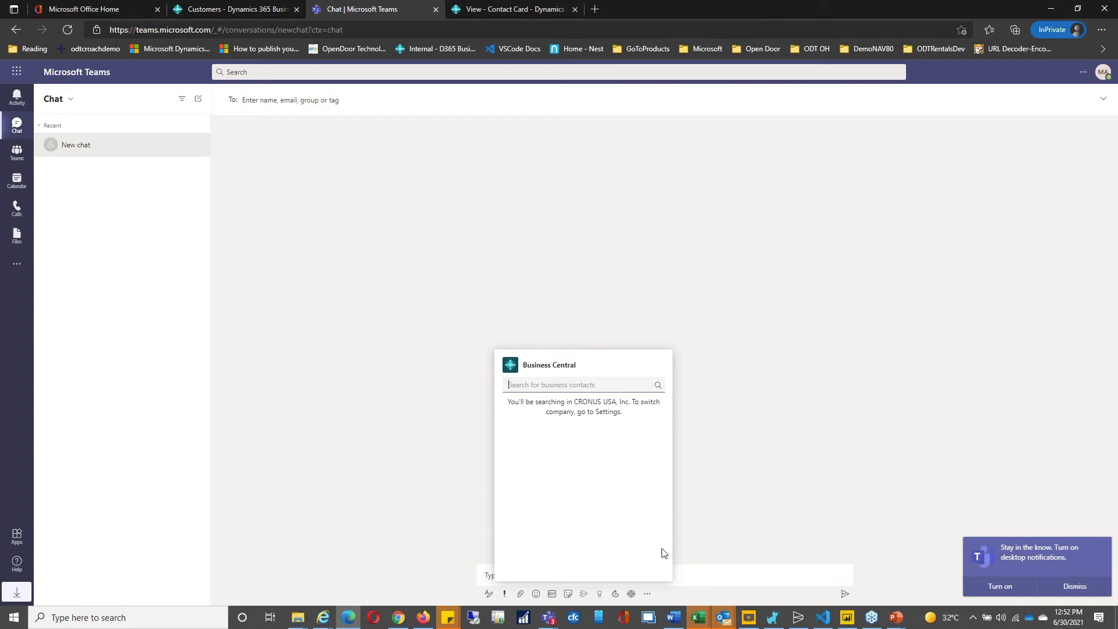
click(729, 572)
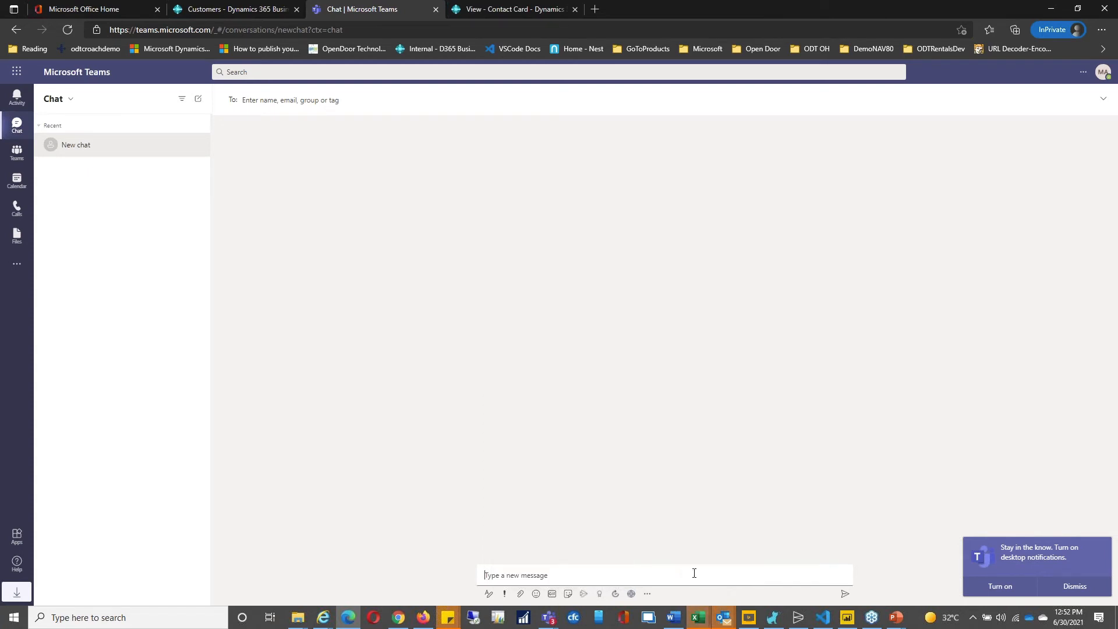
text(View - Contact Card - Dynamics 365 Business Central)
key(Return)
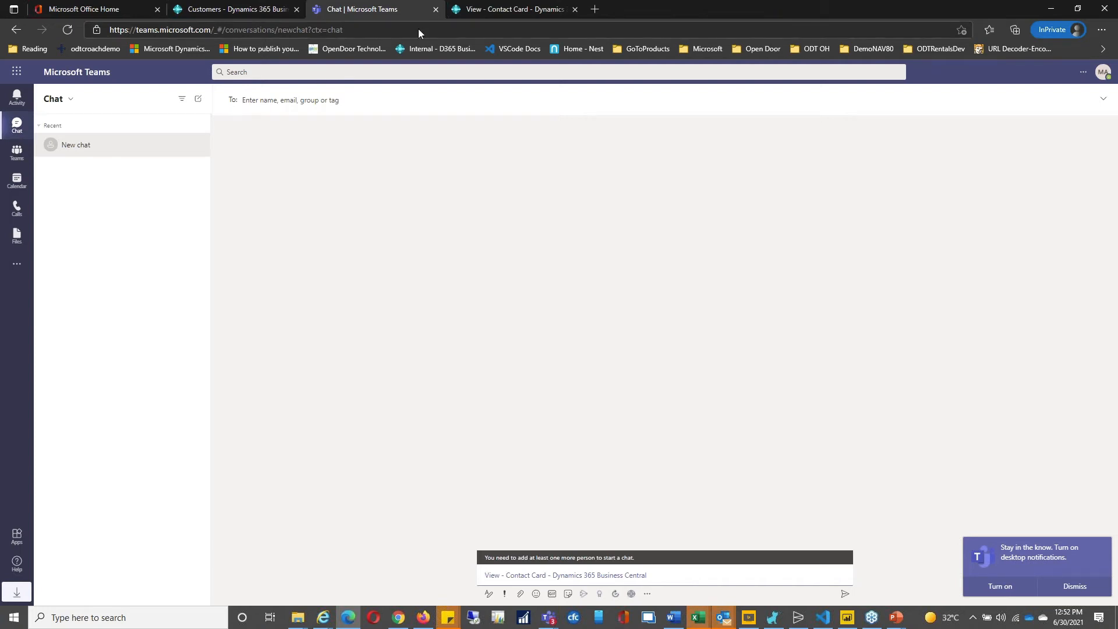
click(248, 10)
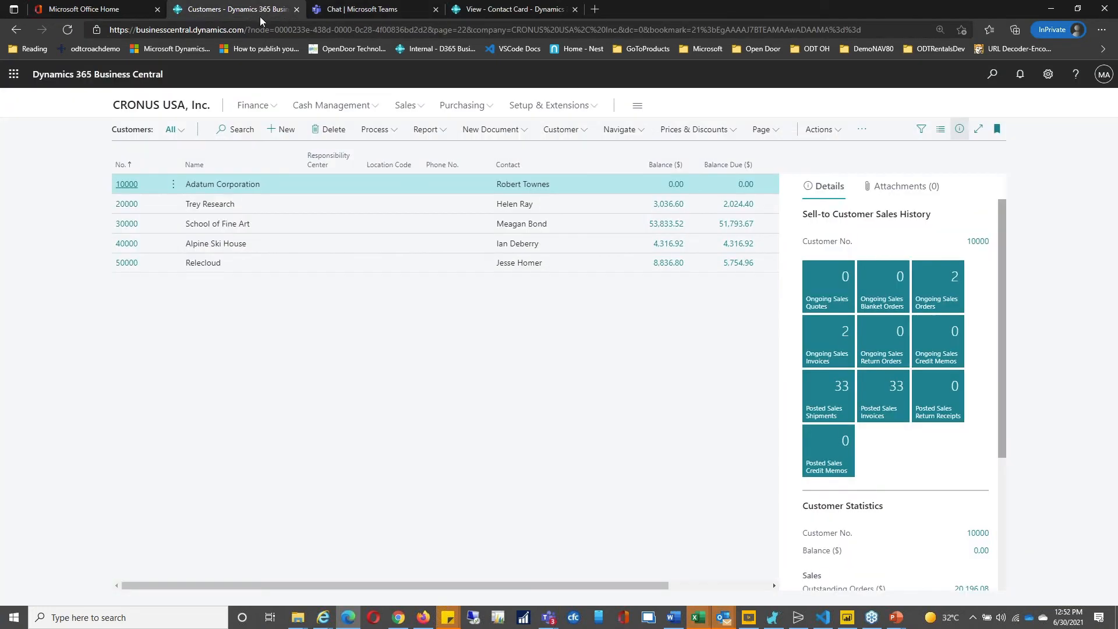
Step: Open Adatum Corporation's card, check the Blocked options without changing them, and return to Customers
click(133, 191)
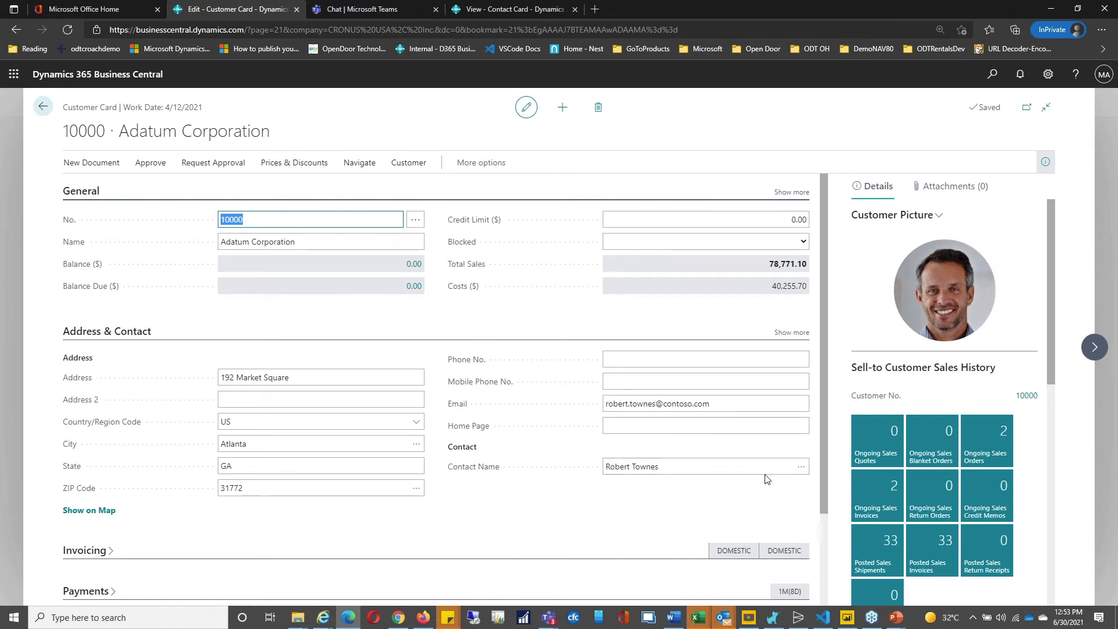
click(804, 241)
click(804, 240)
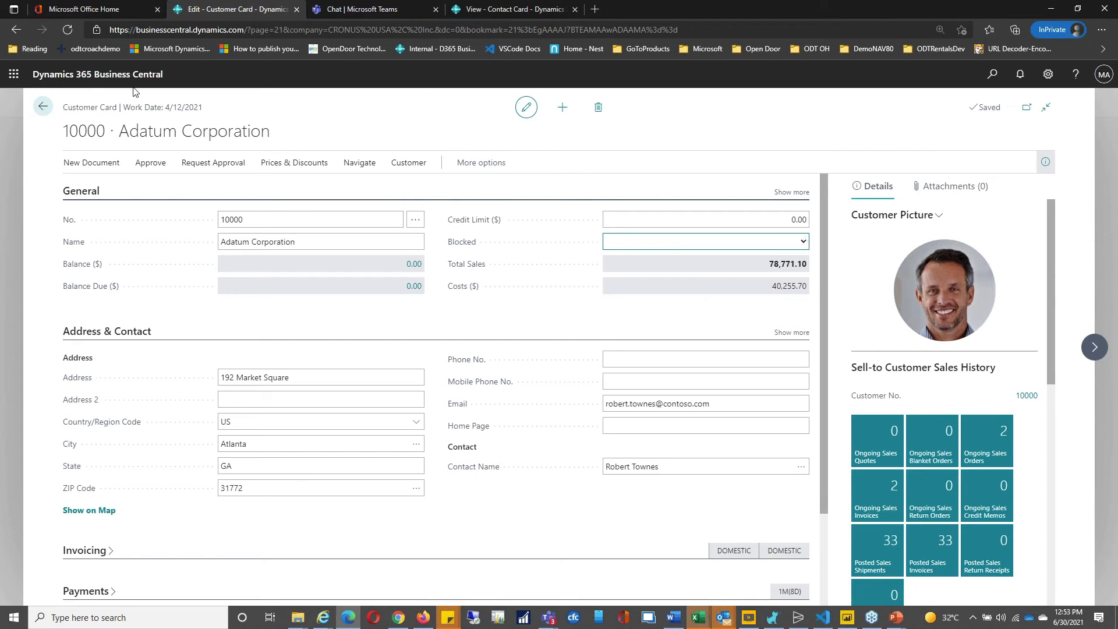
click(43, 107)
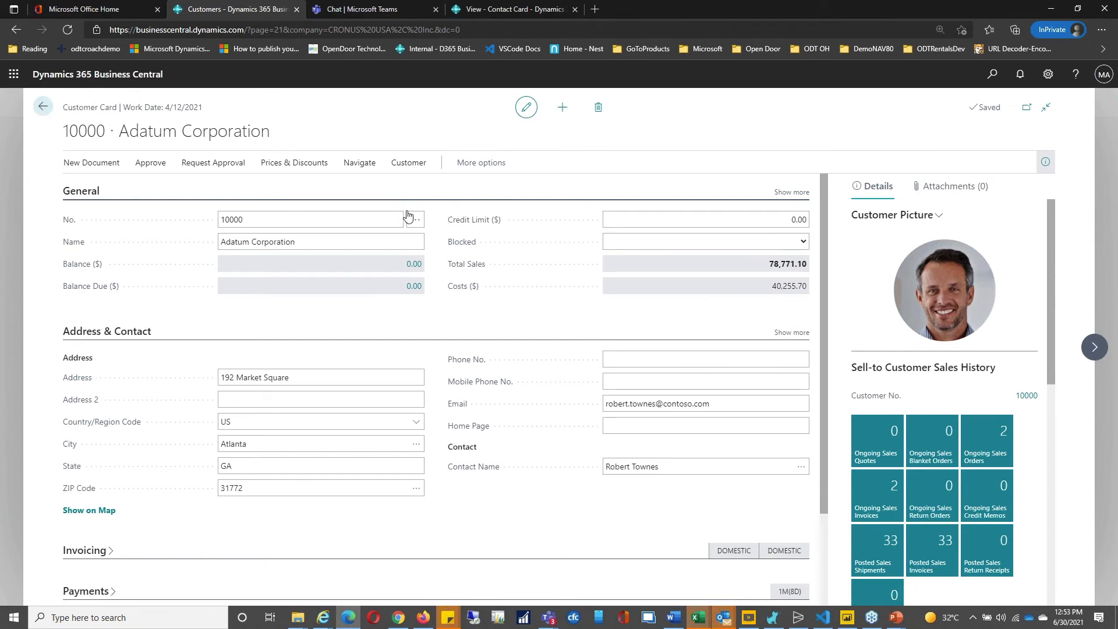
click(273, 242)
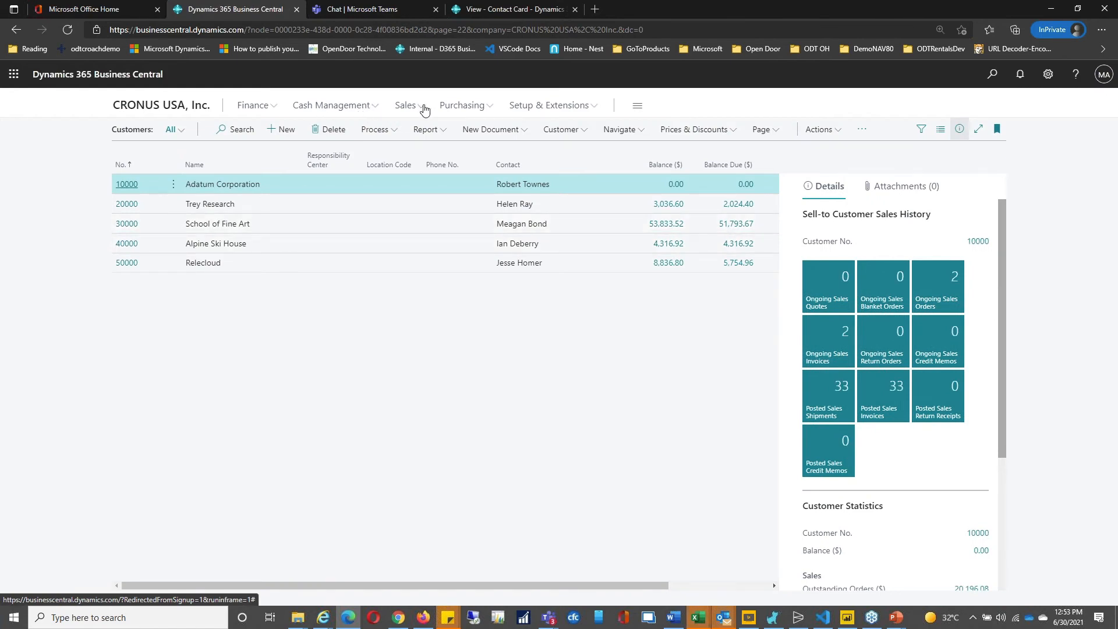
Step: Create sales order S-ORD101005 from Sales Orders with Adatum Corporation as customer, then reopen the lookup
click(424, 106)
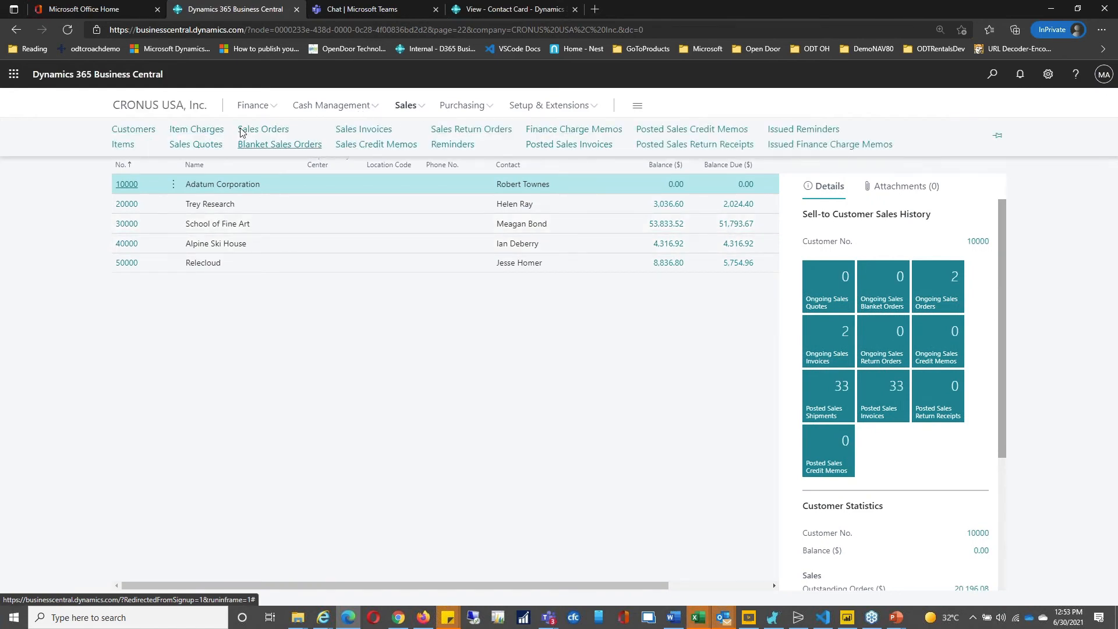
click(274, 128)
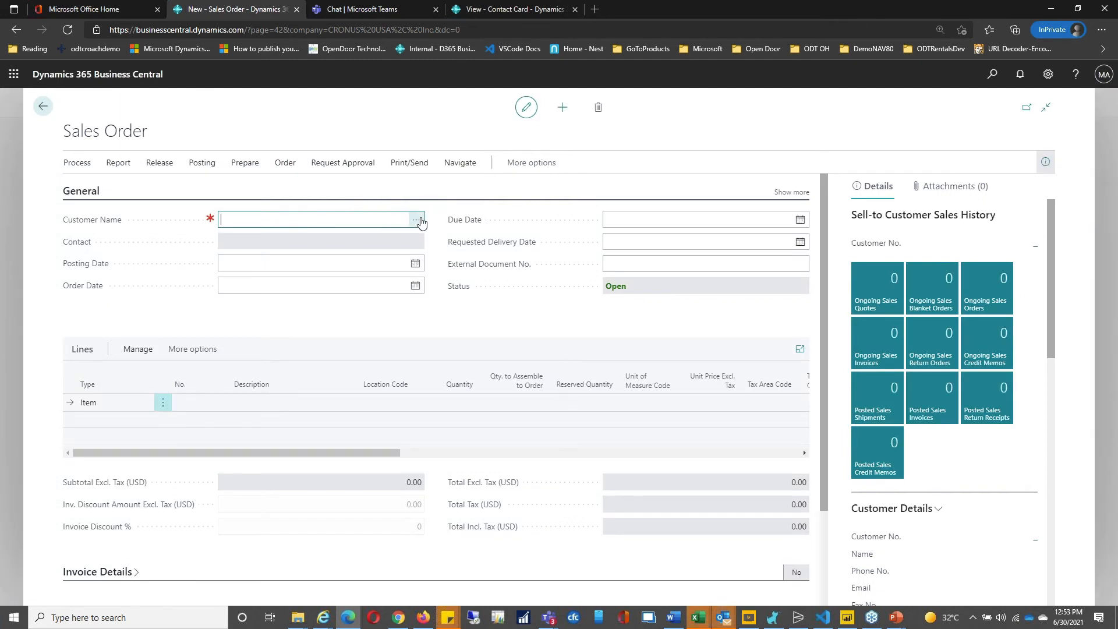
click(416, 219)
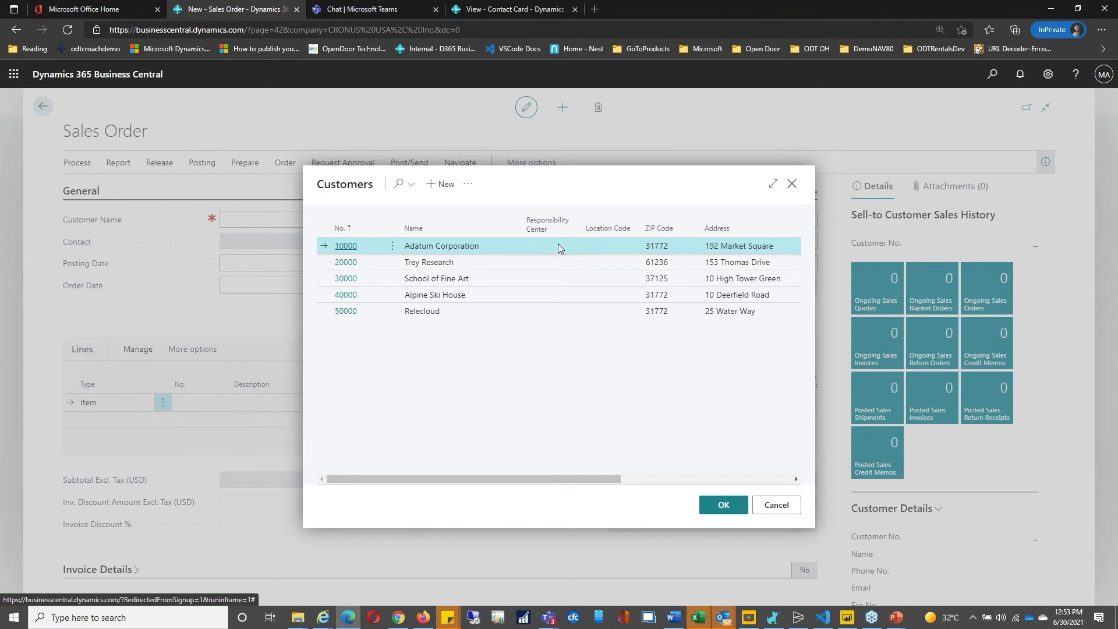
double_click(501, 251)
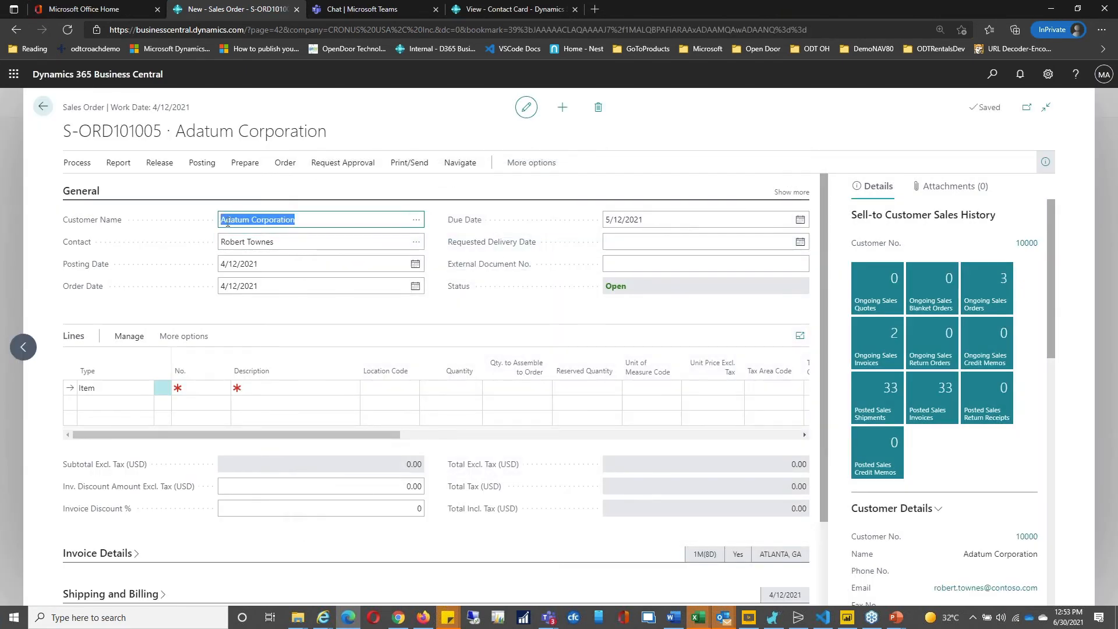
click(417, 221)
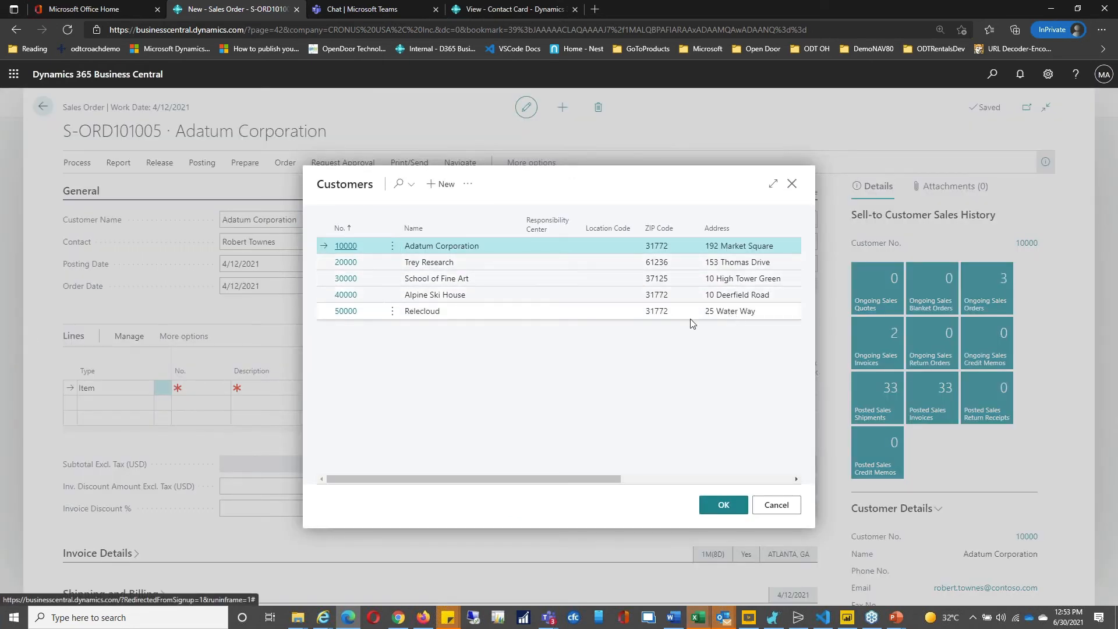
Step: Highlight the Adatum Corporation name in the customer lookup and switch the list to Advanced View
right_click(463, 246)
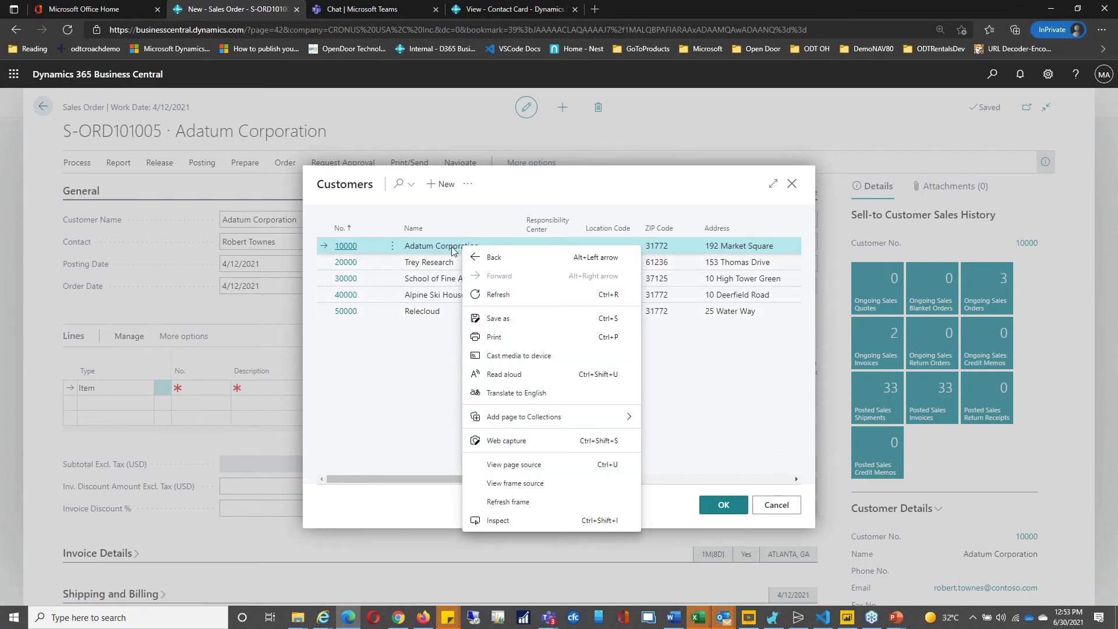
click(436, 246)
double_click(436, 247)
double_click(422, 246)
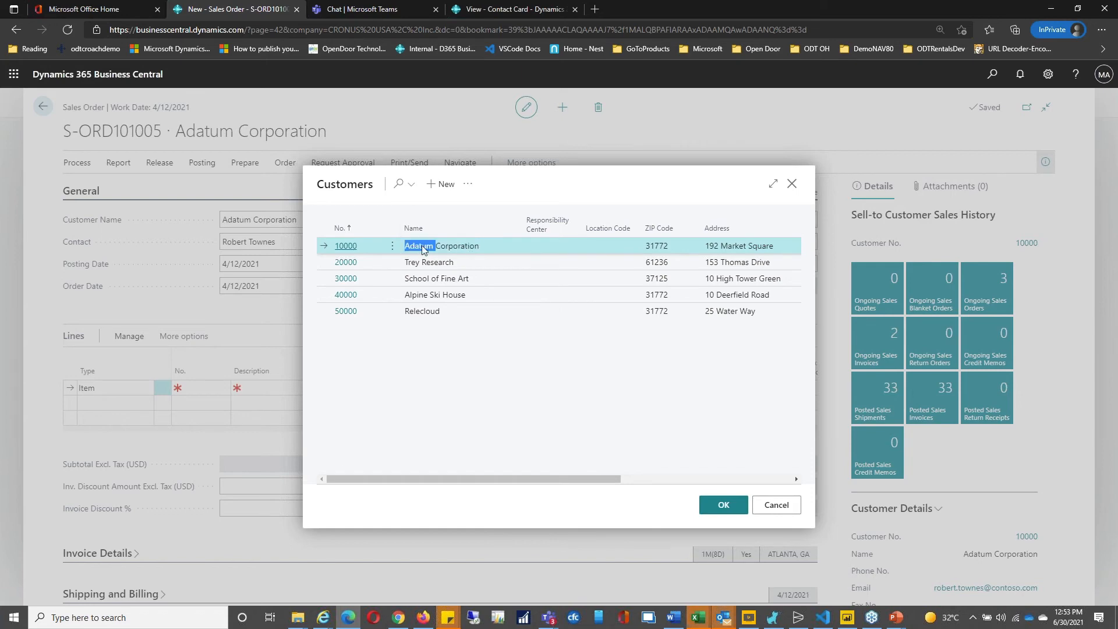
click(349, 248)
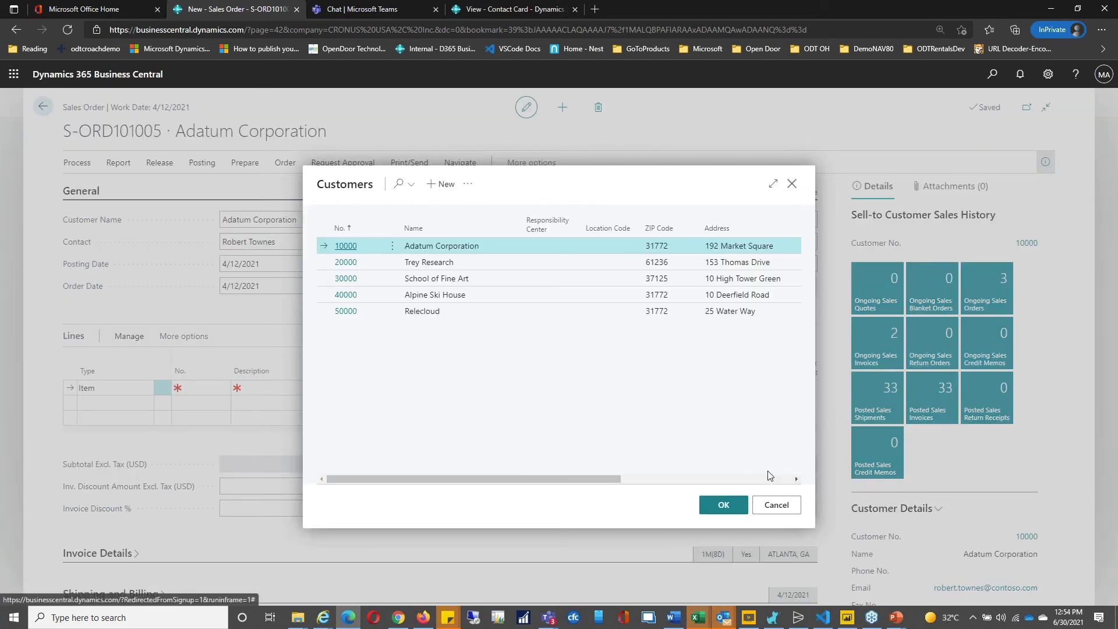
click(468, 185)
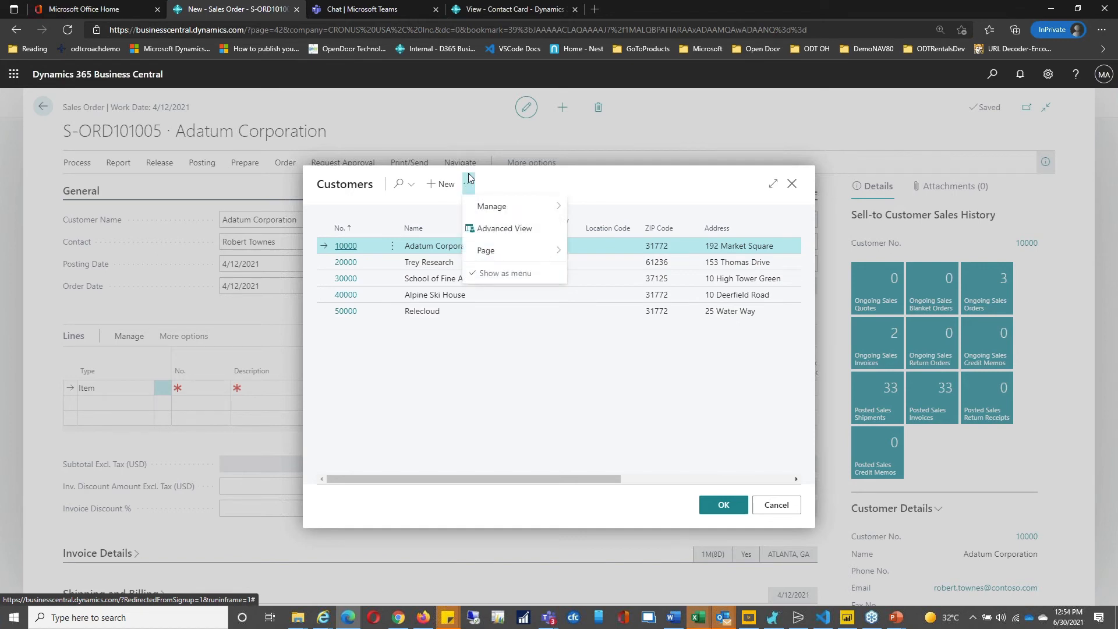
click(511, 230)
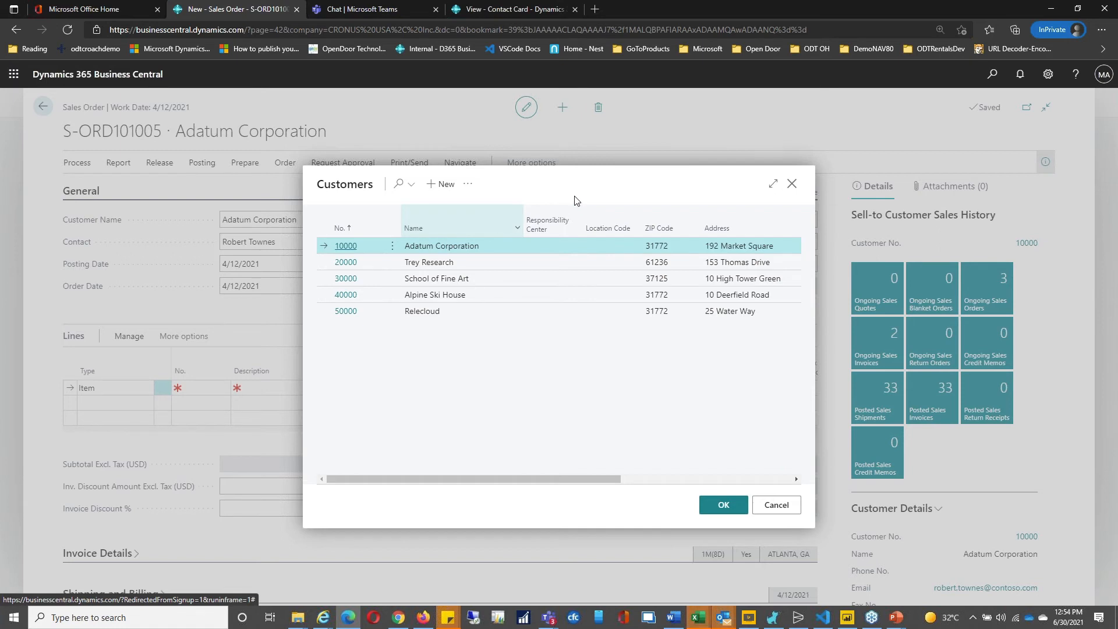
Step: Open Adatum Corporation's customer card for editing through Manage > Edit
click(471, 188)
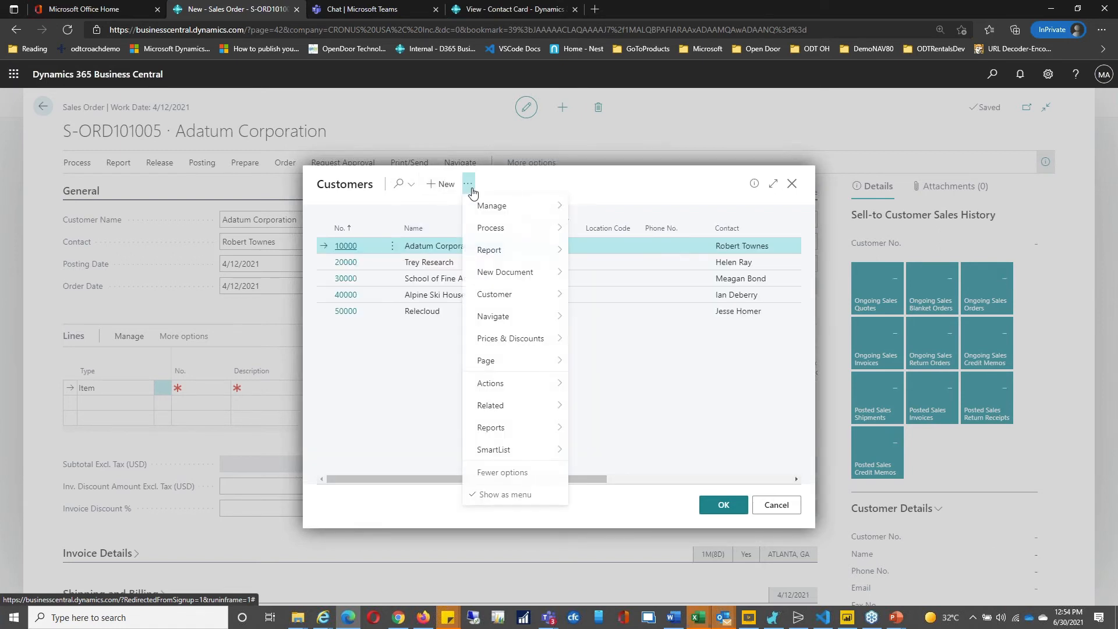
mouse_move(499, 205)
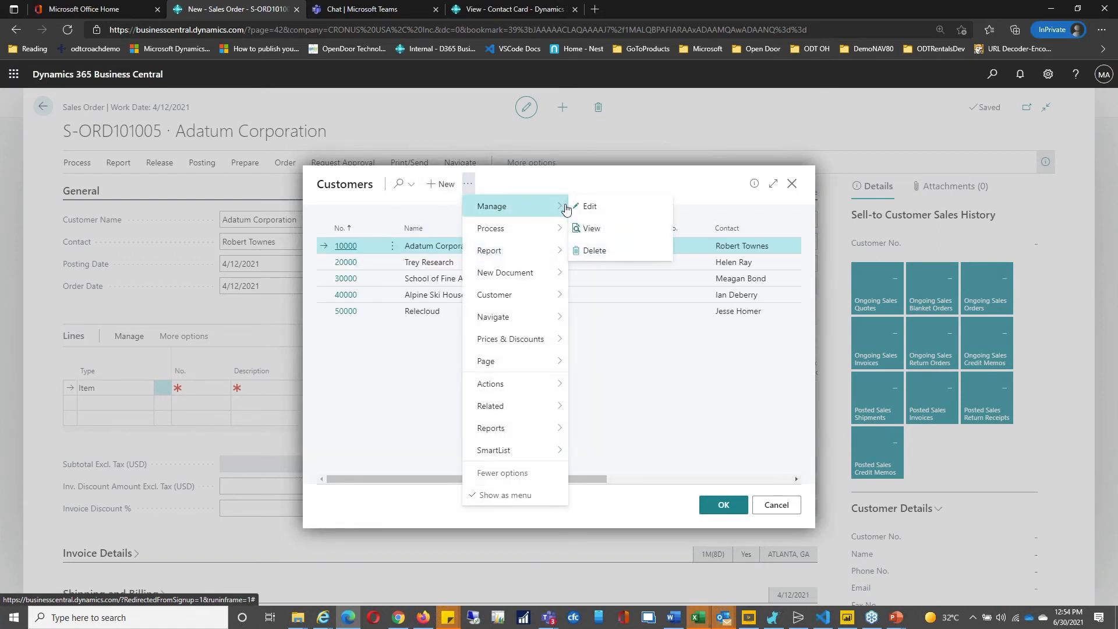
click(621, 211)
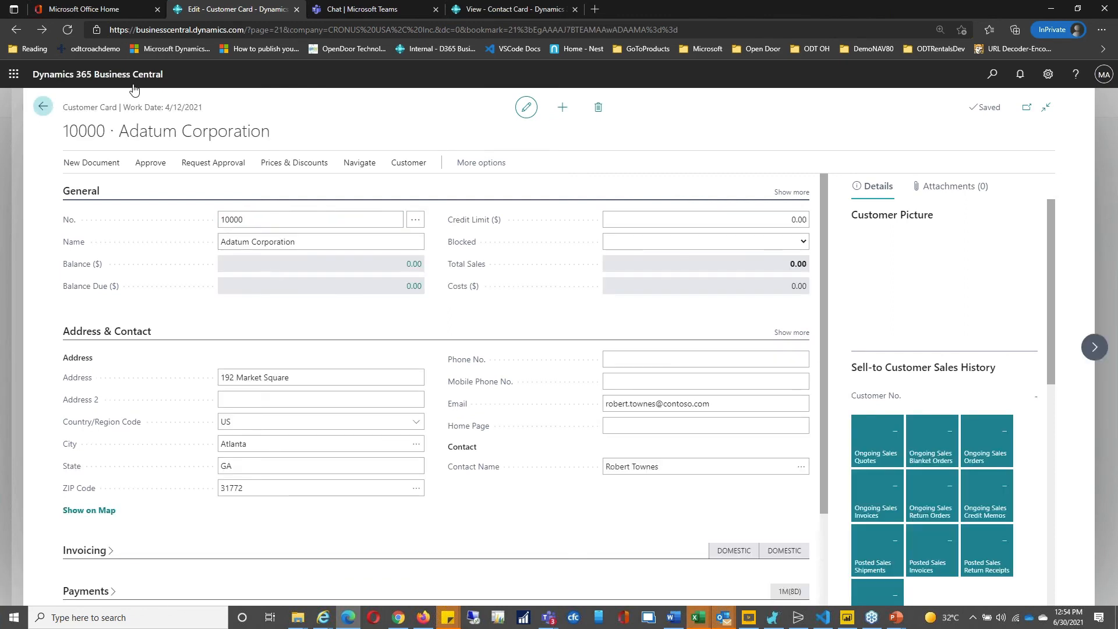
Step: Return to sales order S-ORD101005 keeping Adatum Corporation as customer, then switch to Visual Studio Code
click(43, 109)
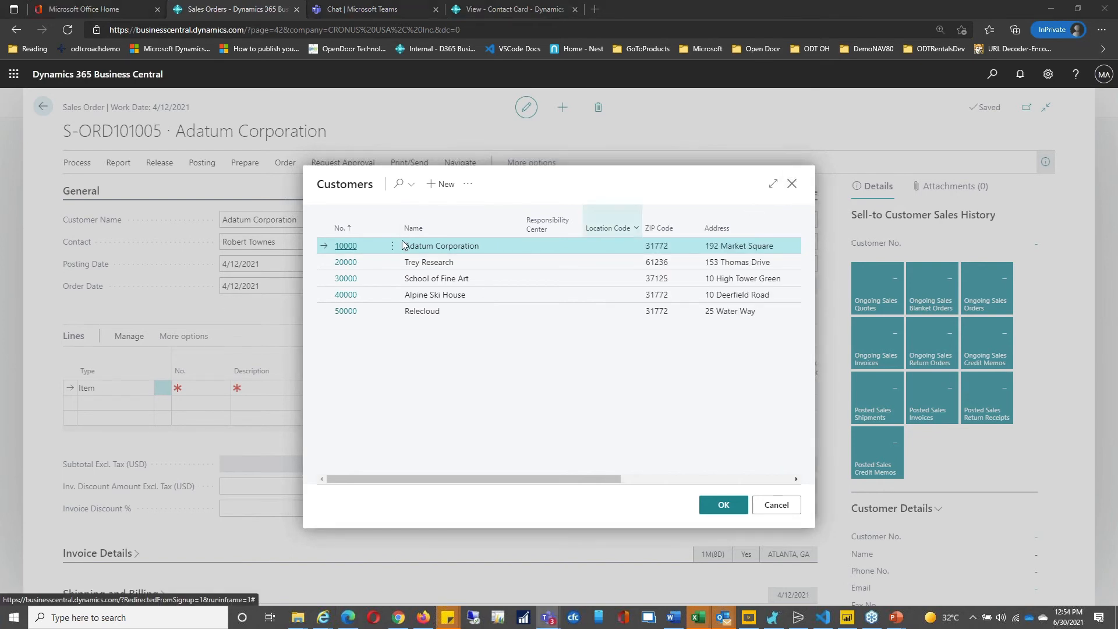
click(793, 183)
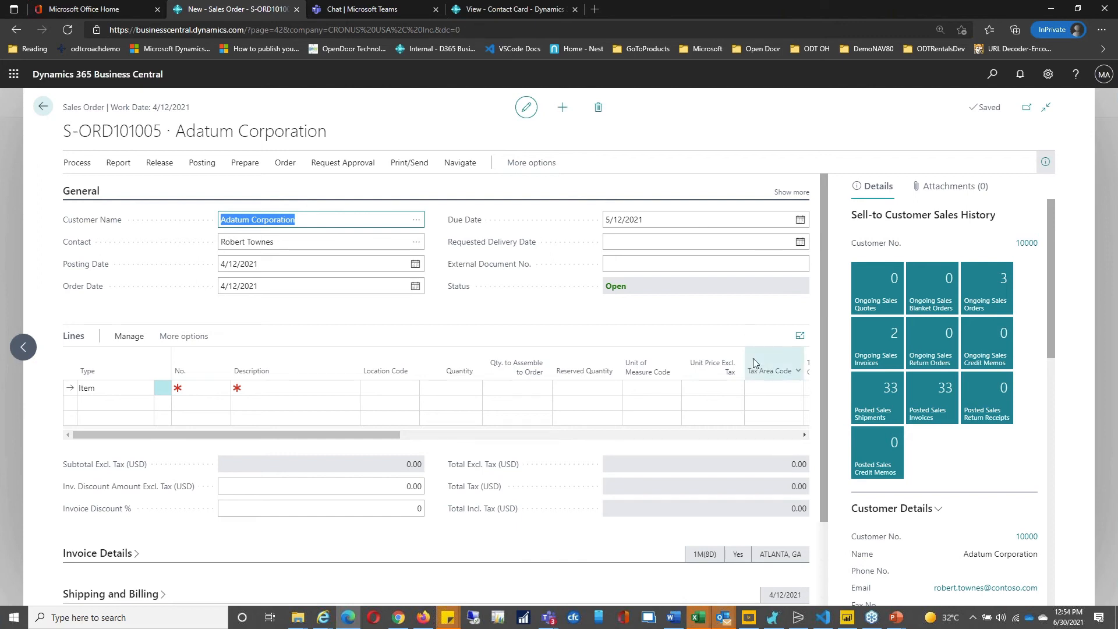
click(829, 623)
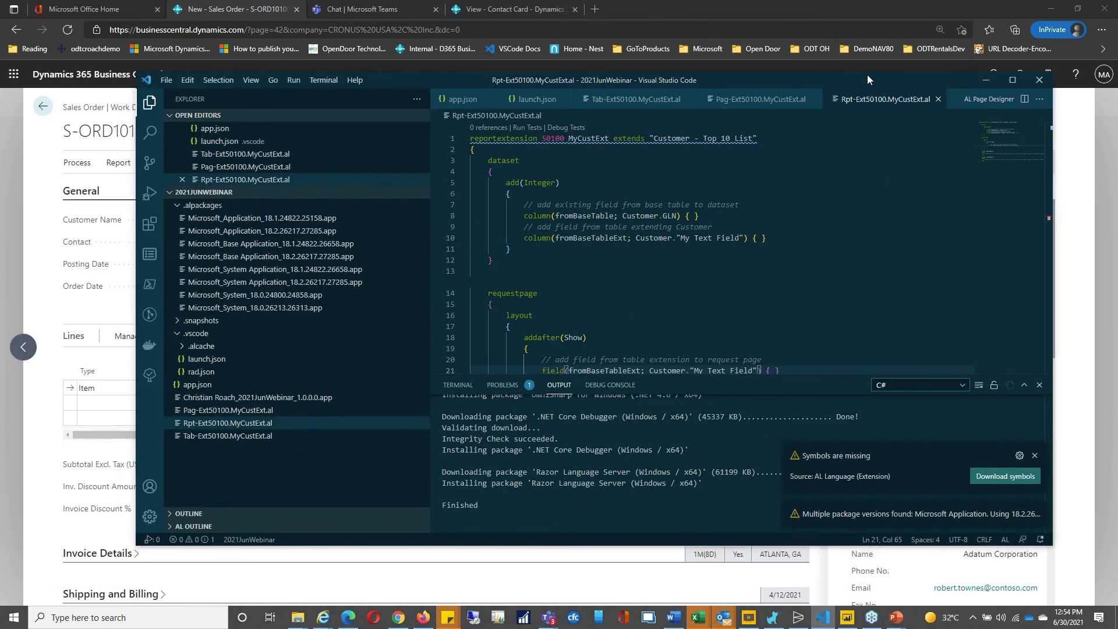
Step: Maximize Visual Studio Code and open the Customer table extension Tab-Ext50100.MyCustExt.al
double_click(868, 74)
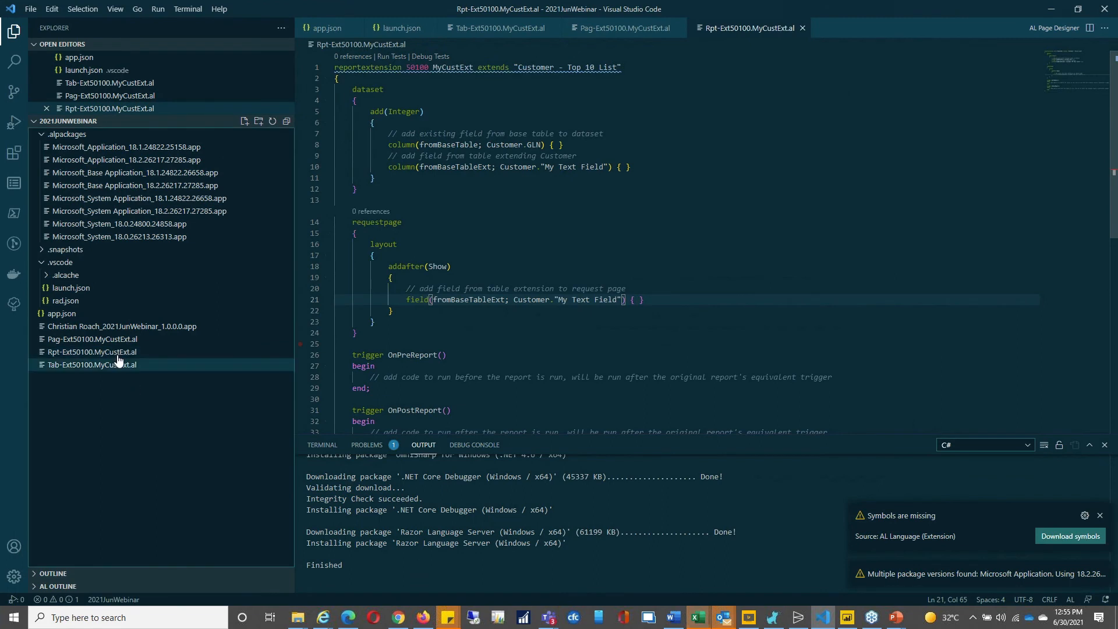
click(84, 365)
click(85, 366)
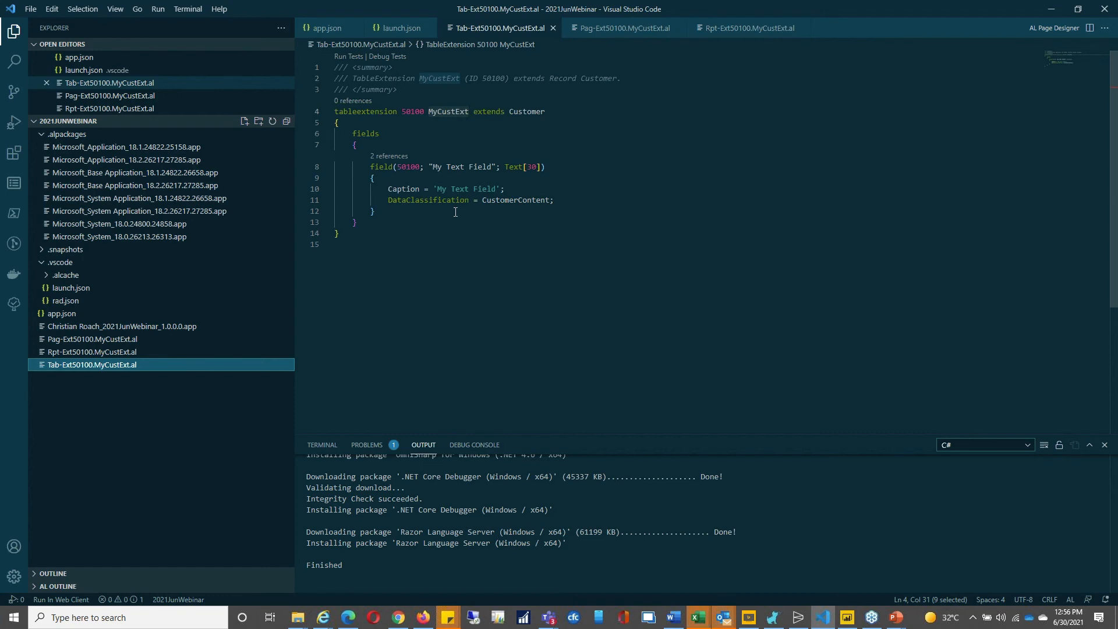
Step: View the page extension Pag-Ext50100.MyCustExt.al, then the report extension Rpt-Ext50100.MyCustExt.al
click(81, 340)
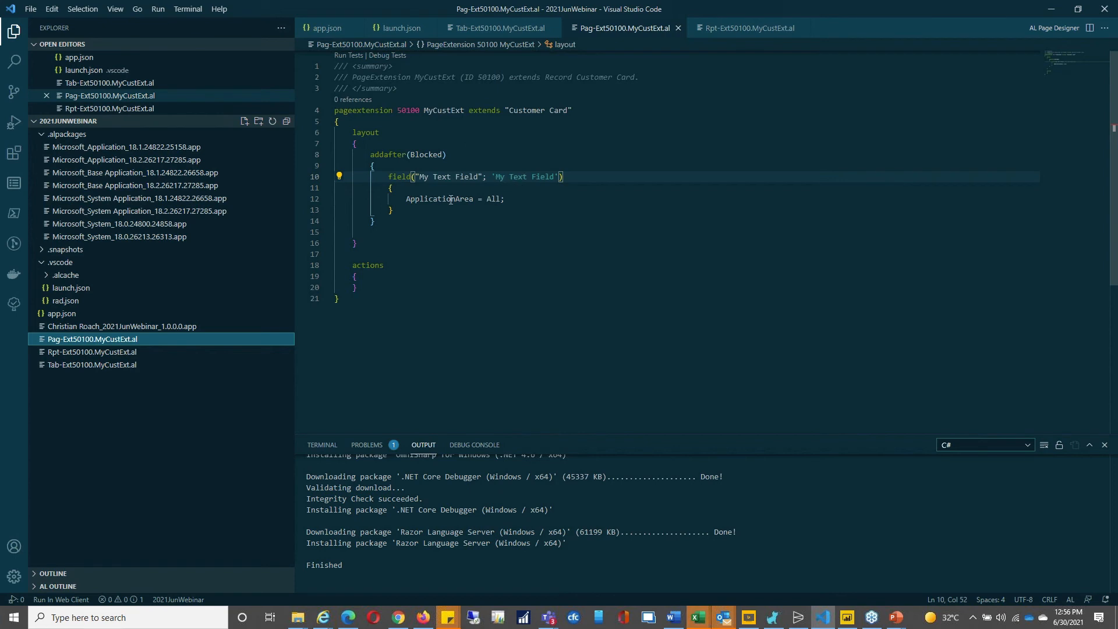
click(106, 355)
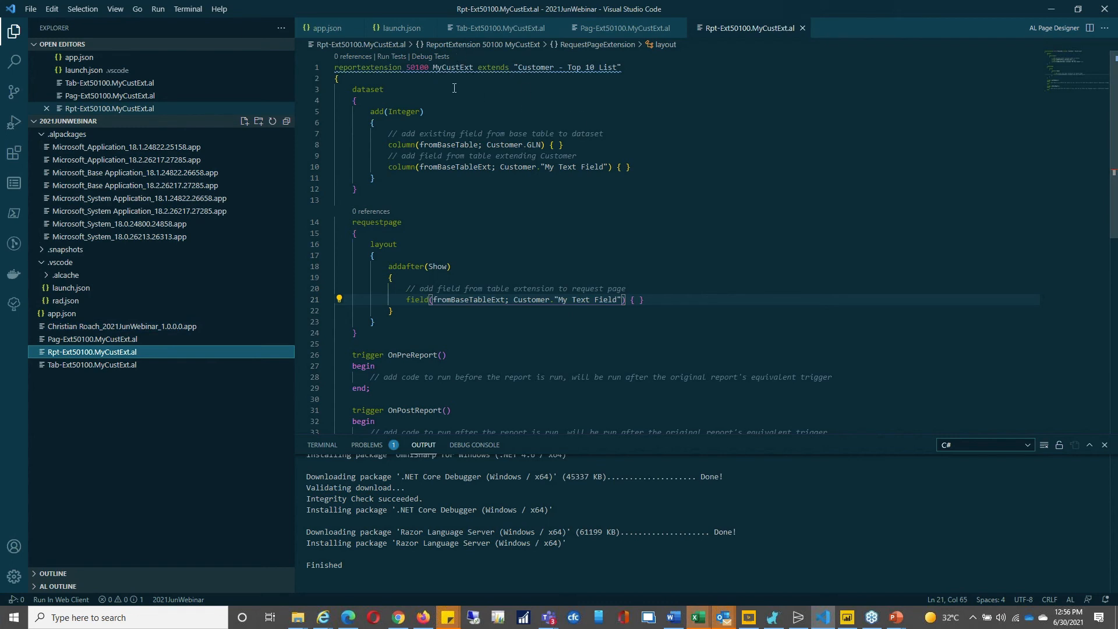
Step: Highlight the Customer.GLN and My Text Field column sources, then minimize VS Code and return to Sales Orders
mouse_move(362, 66)
mouse_move(422, 145)
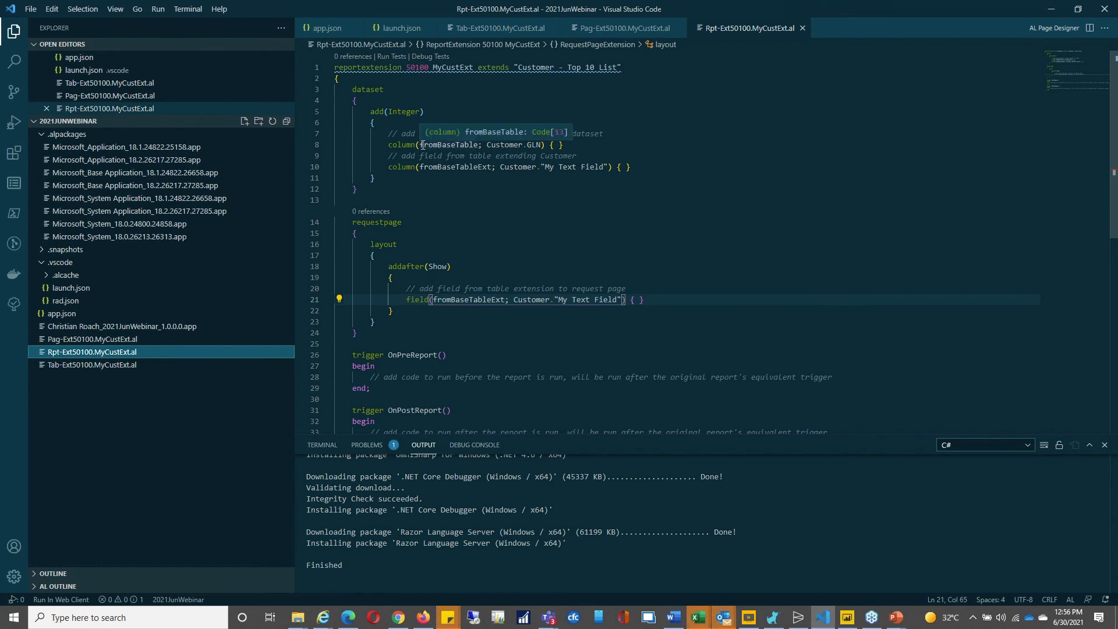
drag(420, 145, 542, 148)
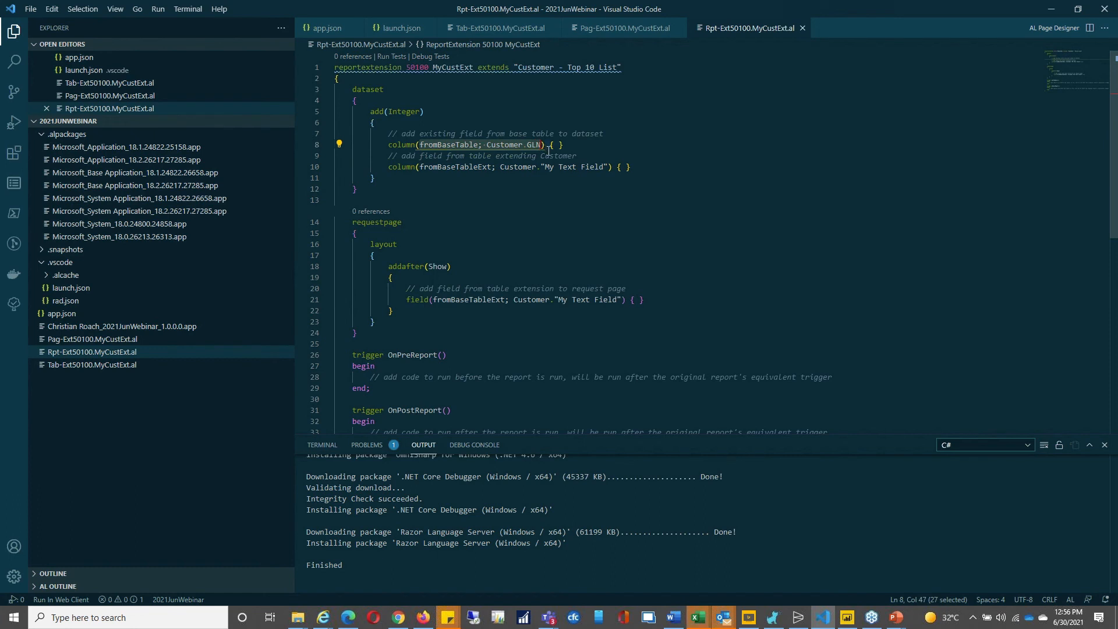
drag(423, 168, 609, 171)
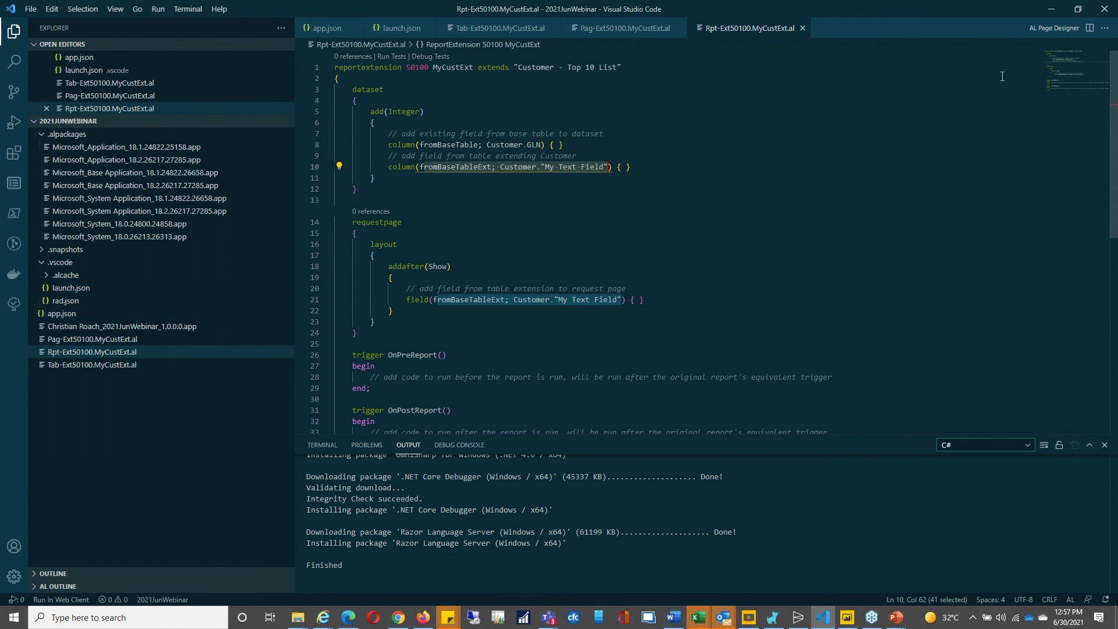
click(1055, 8)
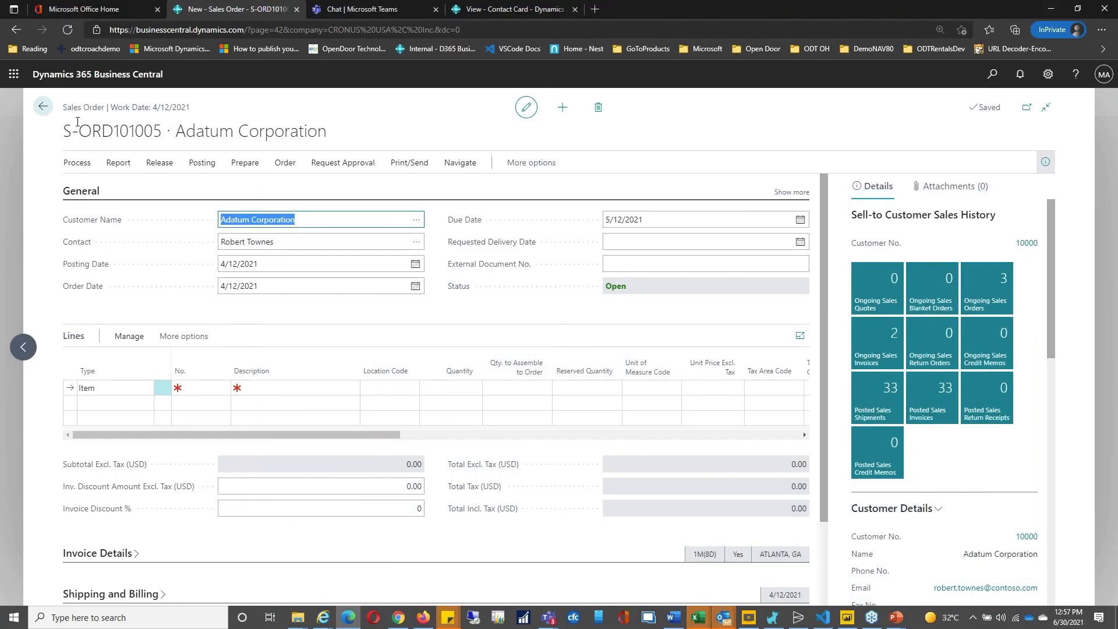
click(44, 108)
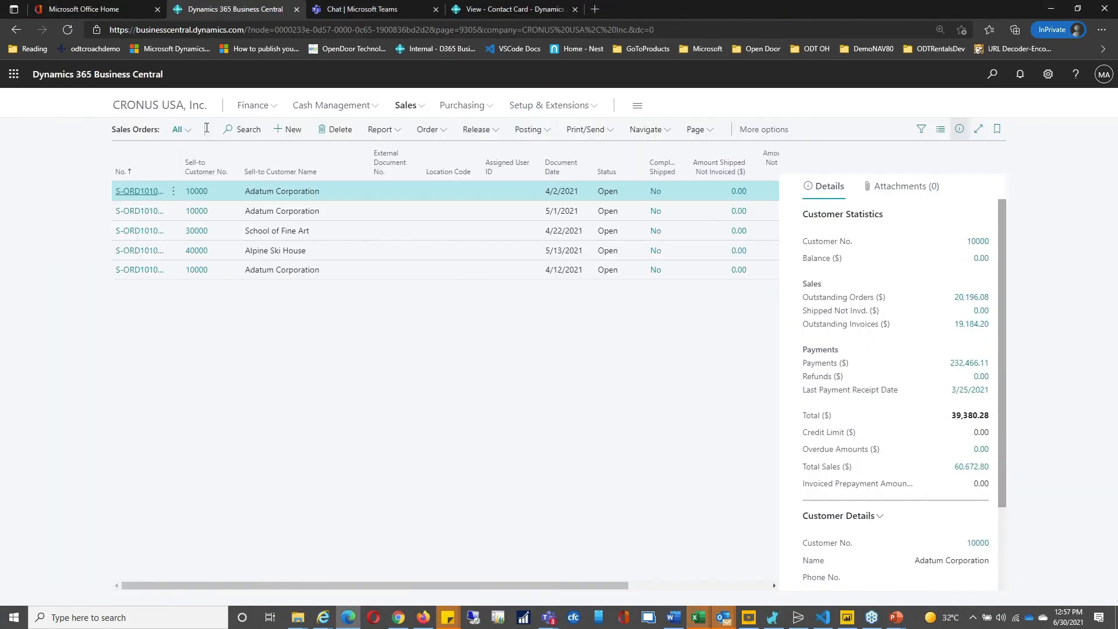